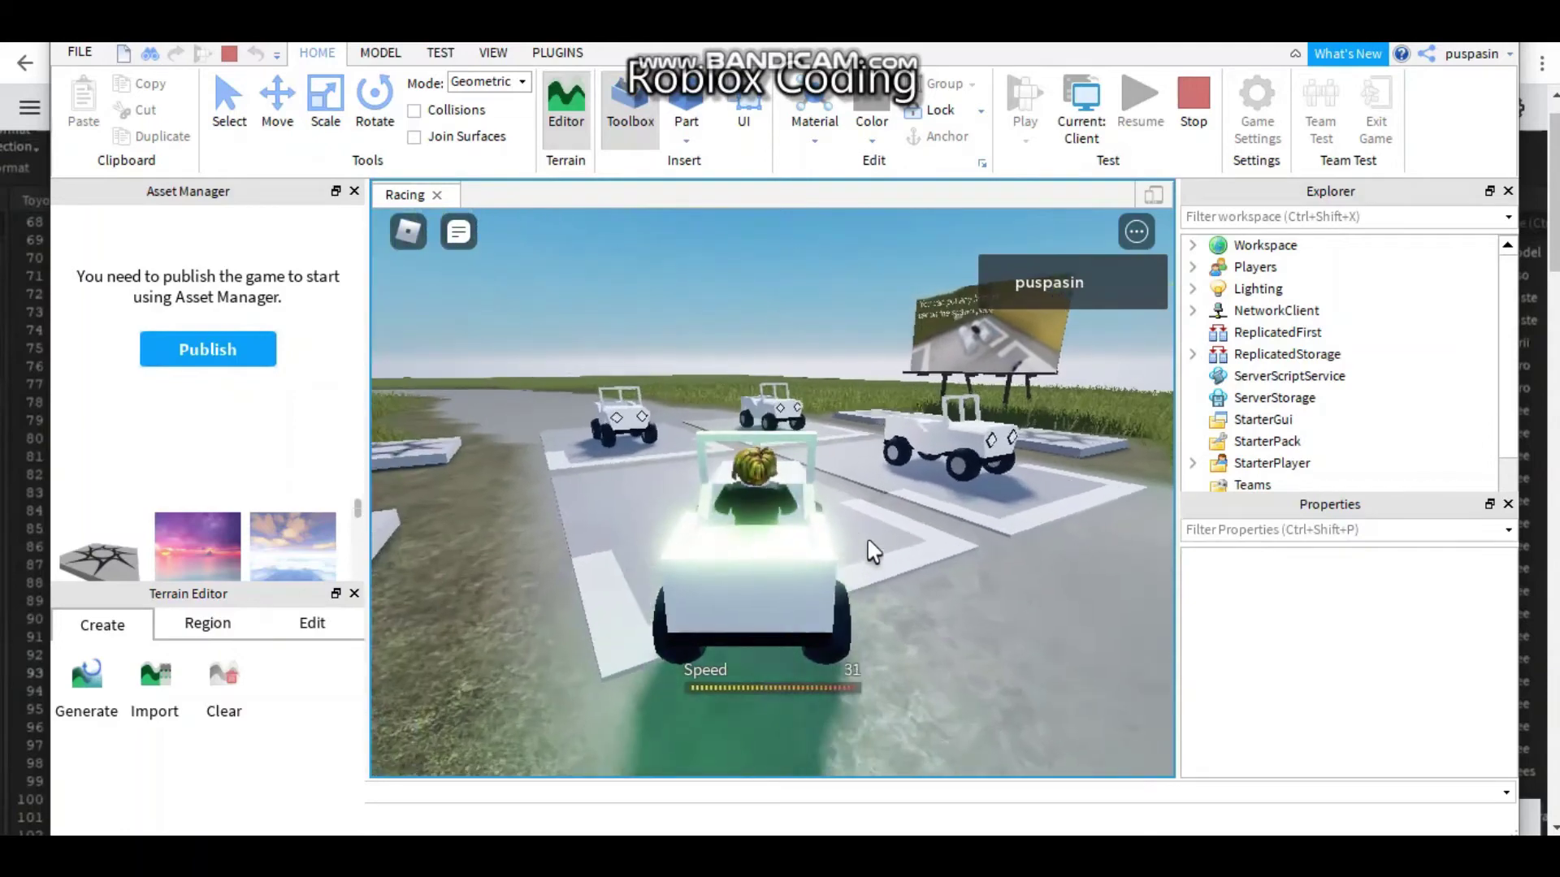
Test-drive the jeep off the starting grid and through the tunnel into the canyon, and end the playtest.
key(Up)
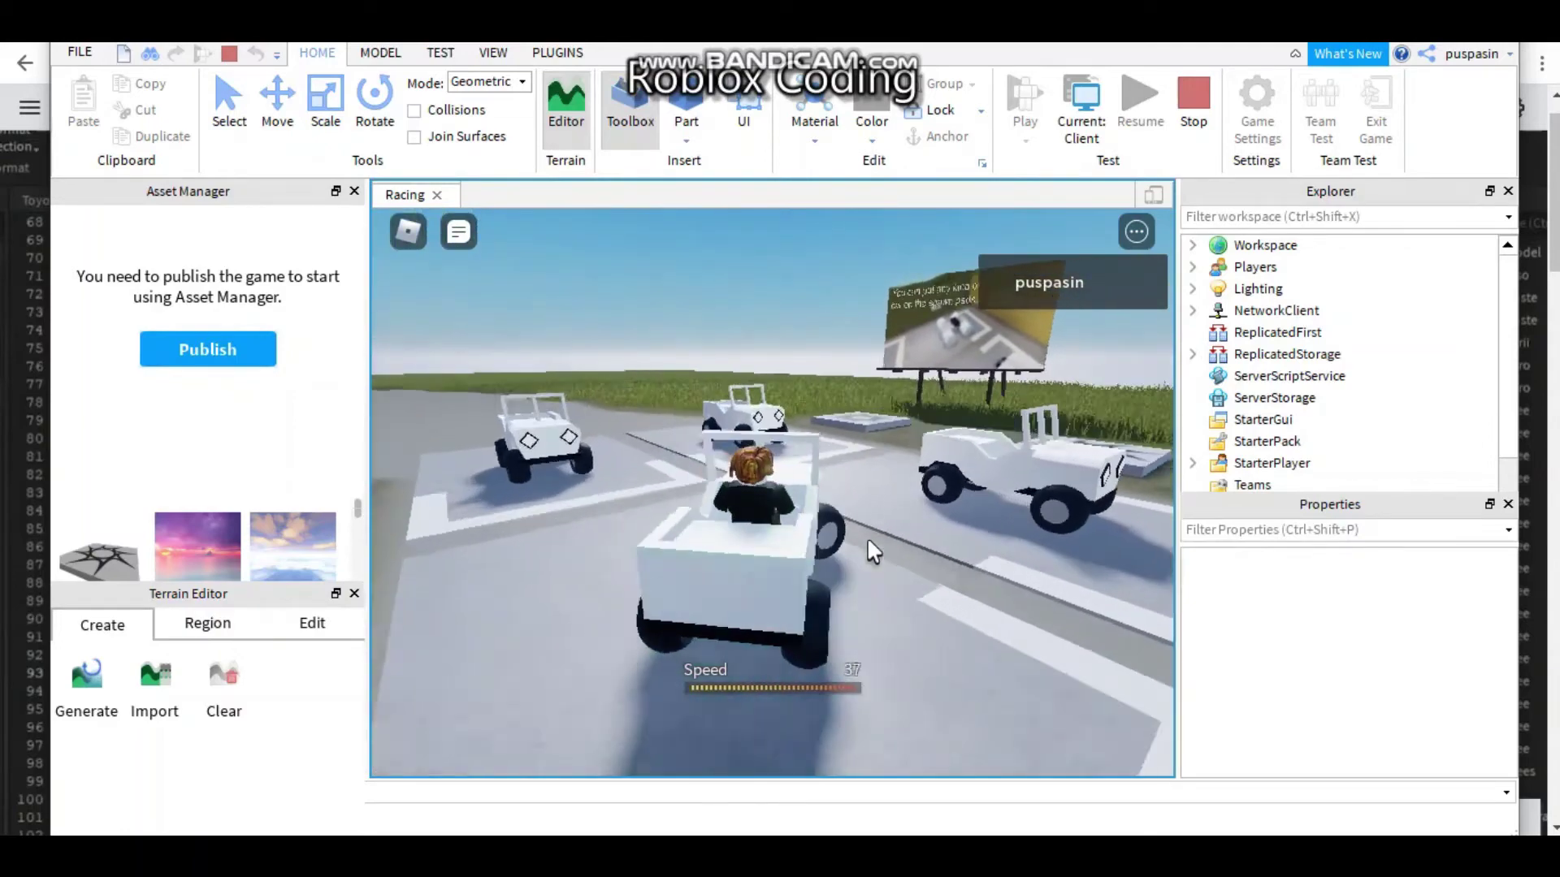
key(Left)
key(Up)
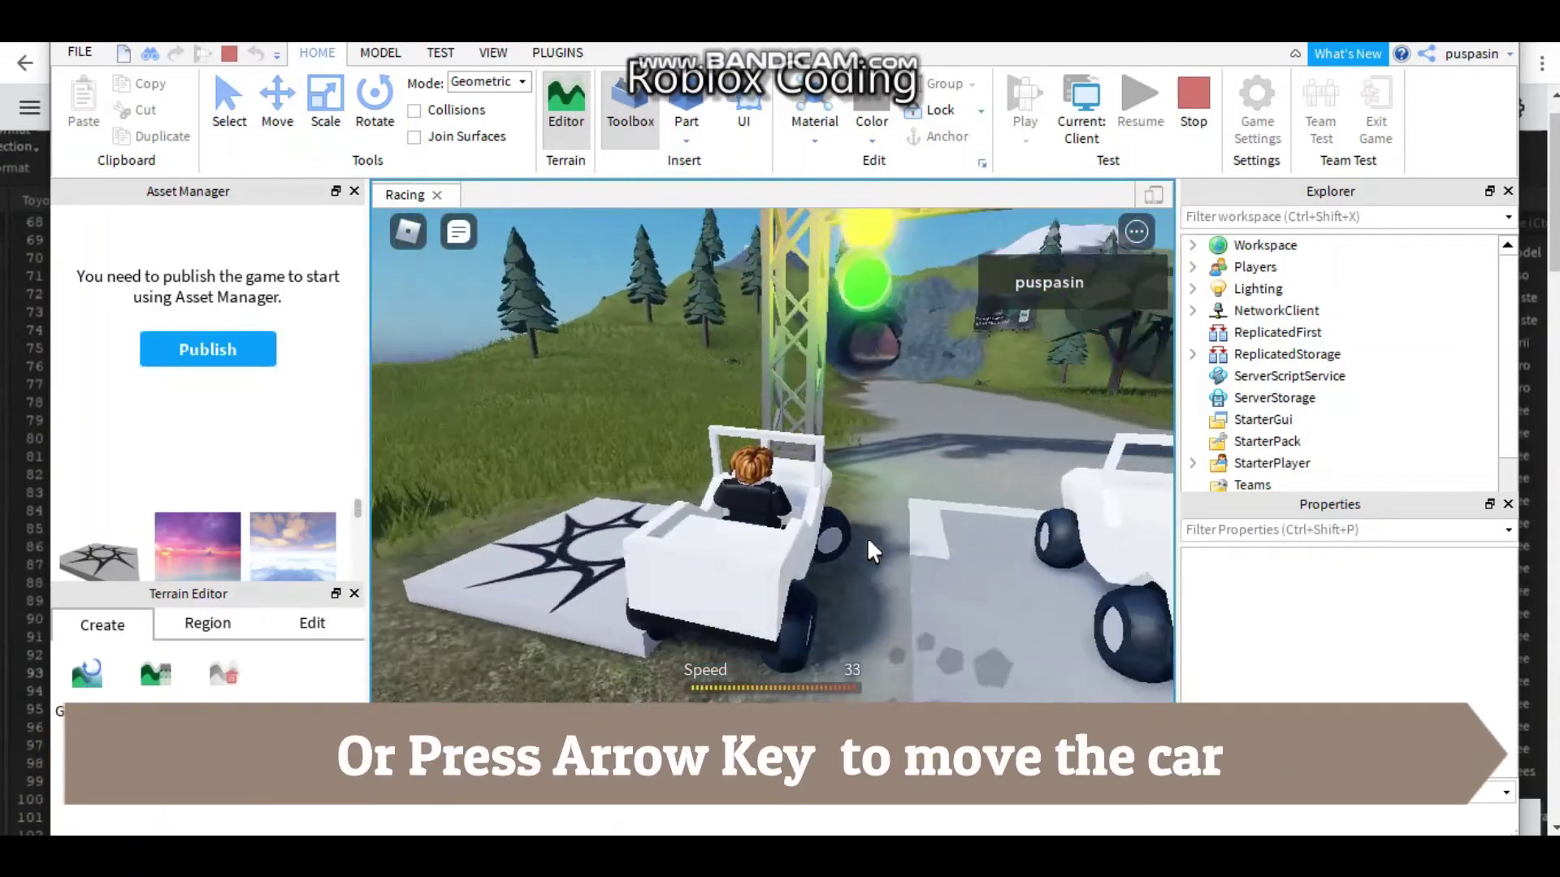
key(Left)
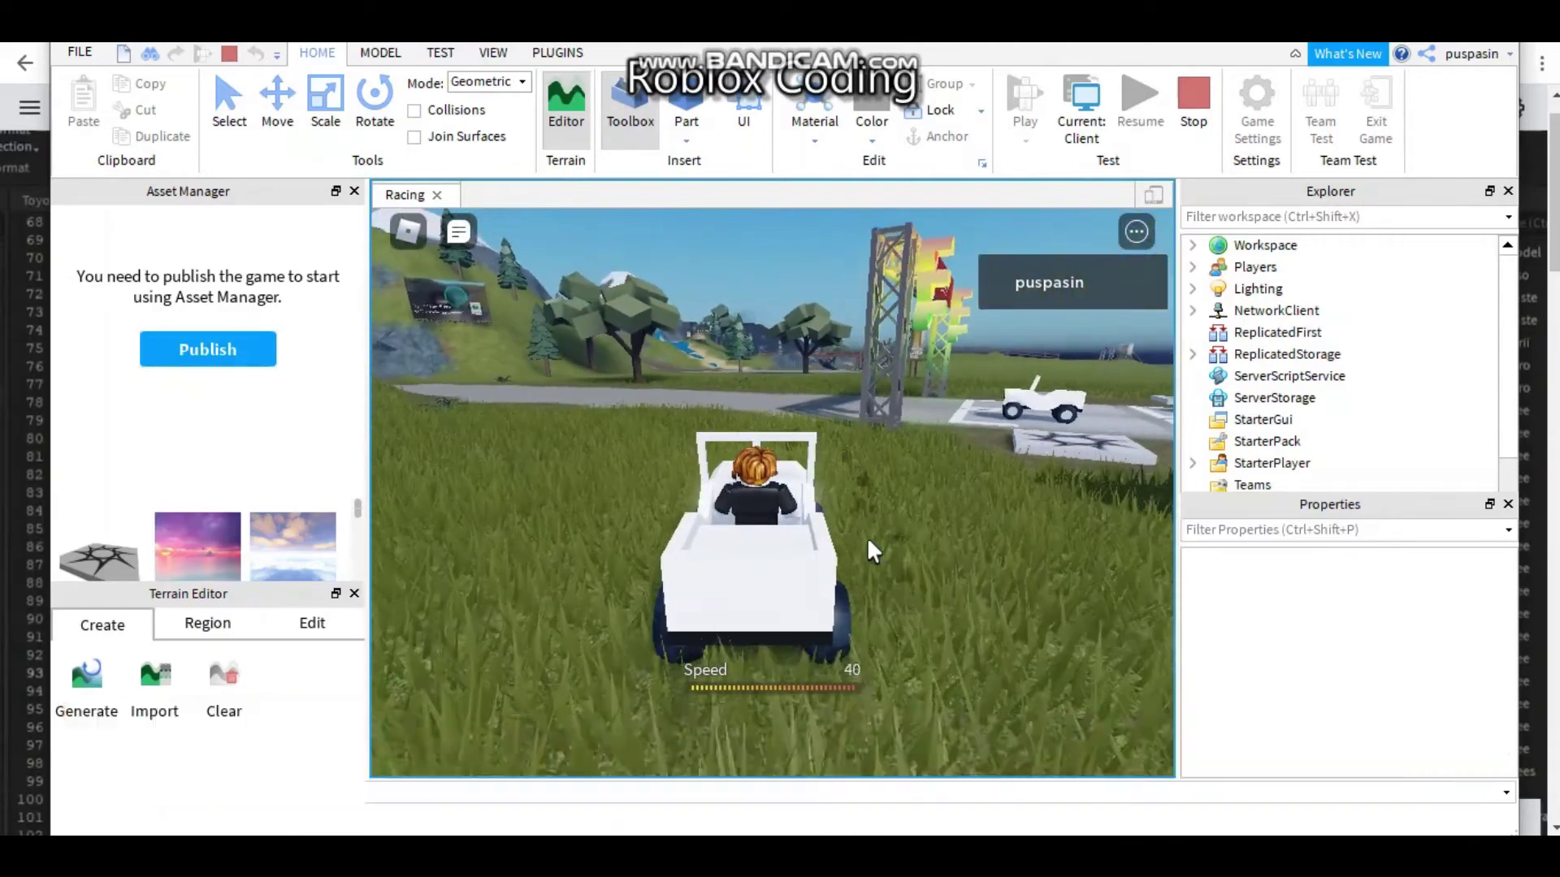
key(Down)
key(Up)
key(Left)
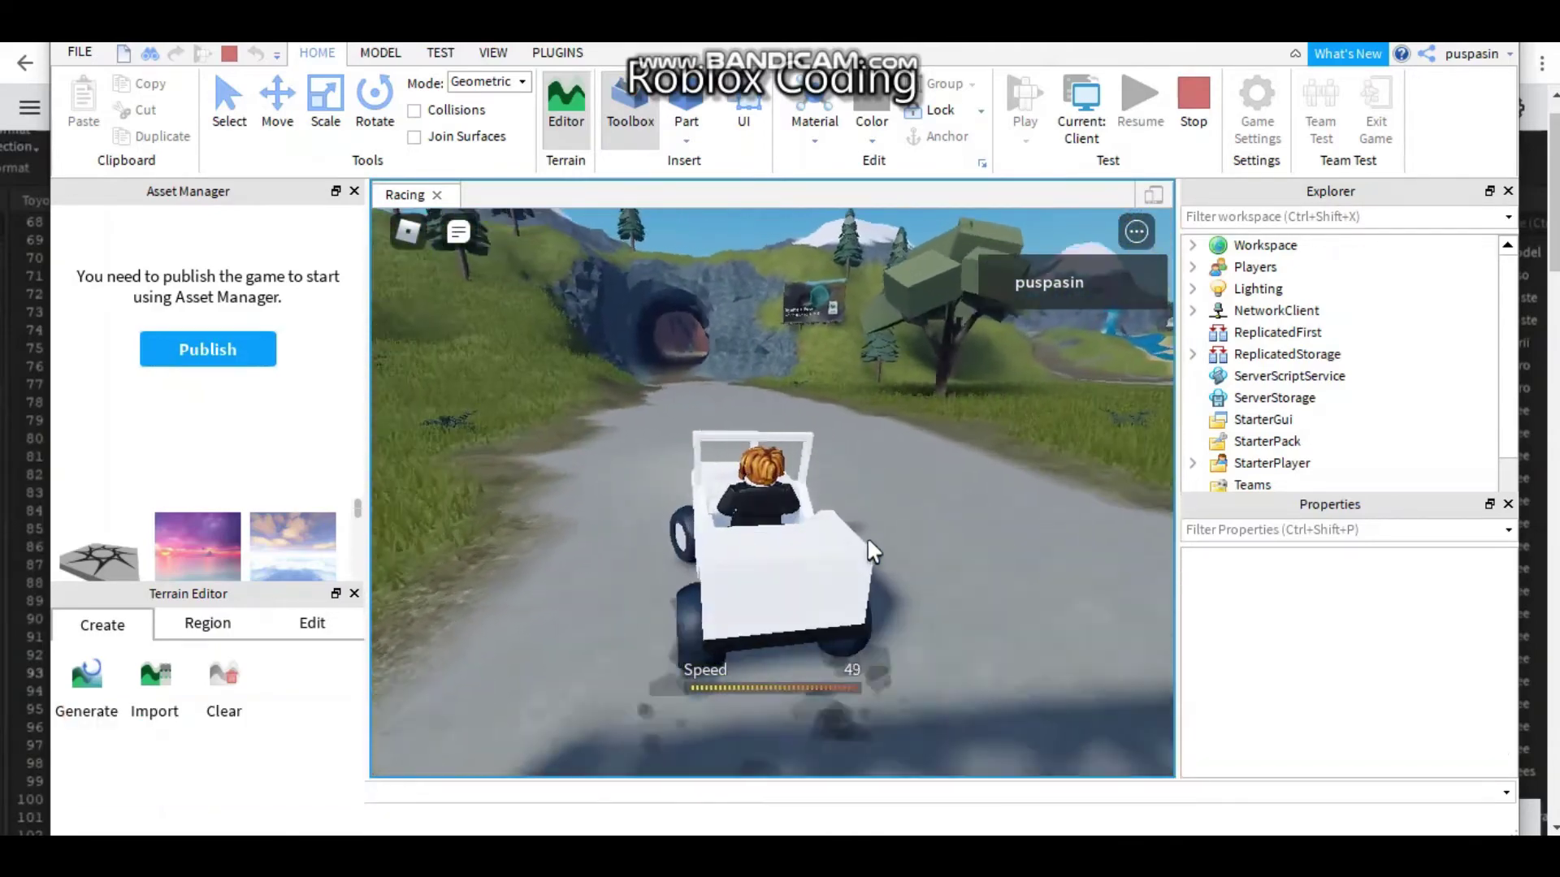
key(Up)
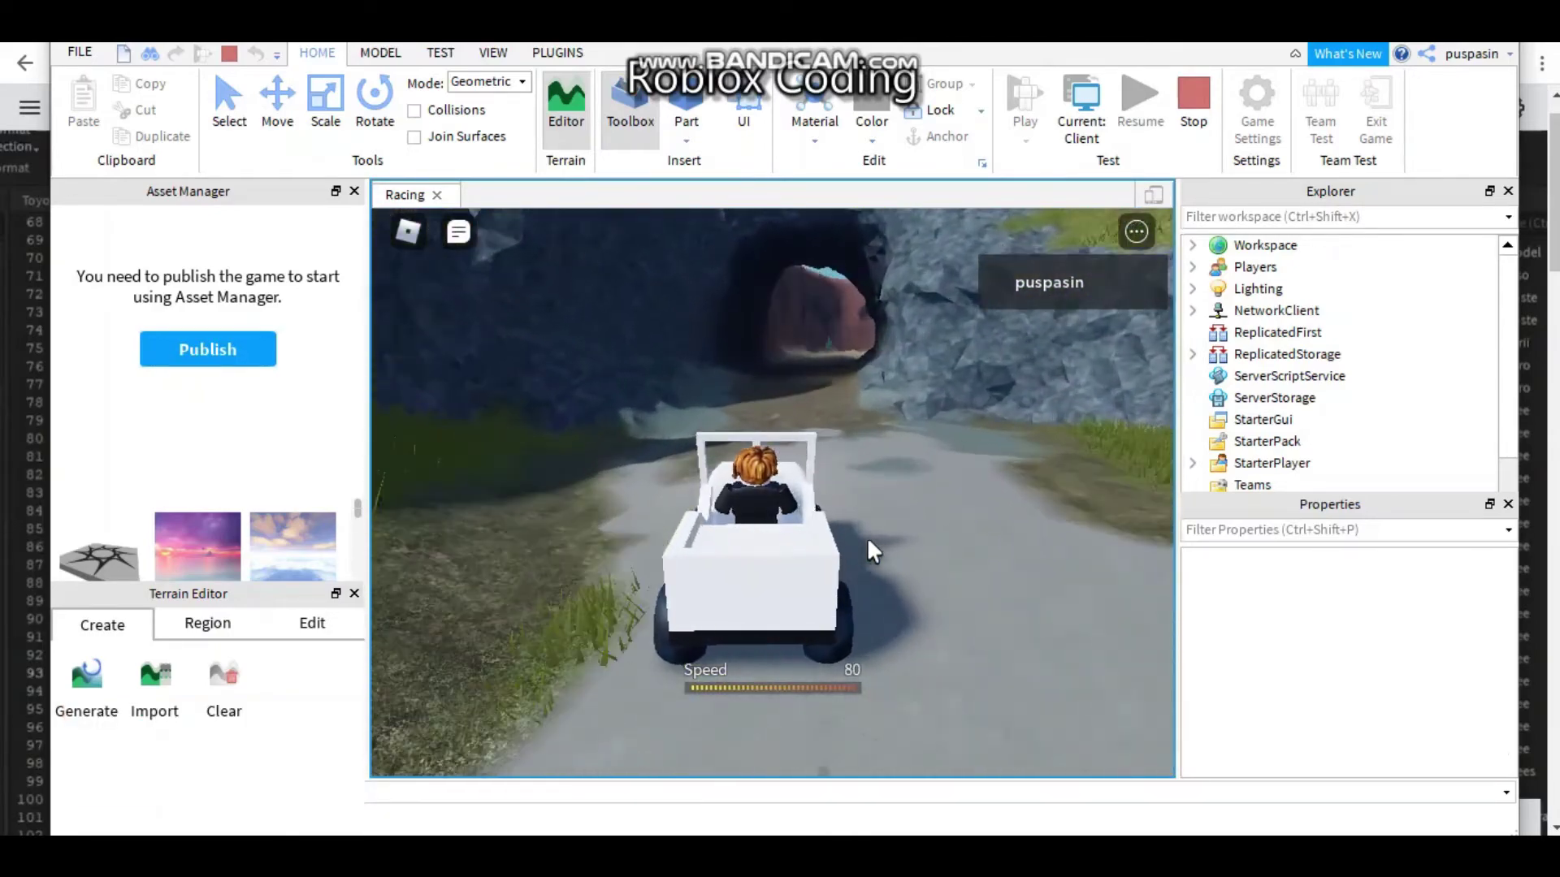
key(Up)
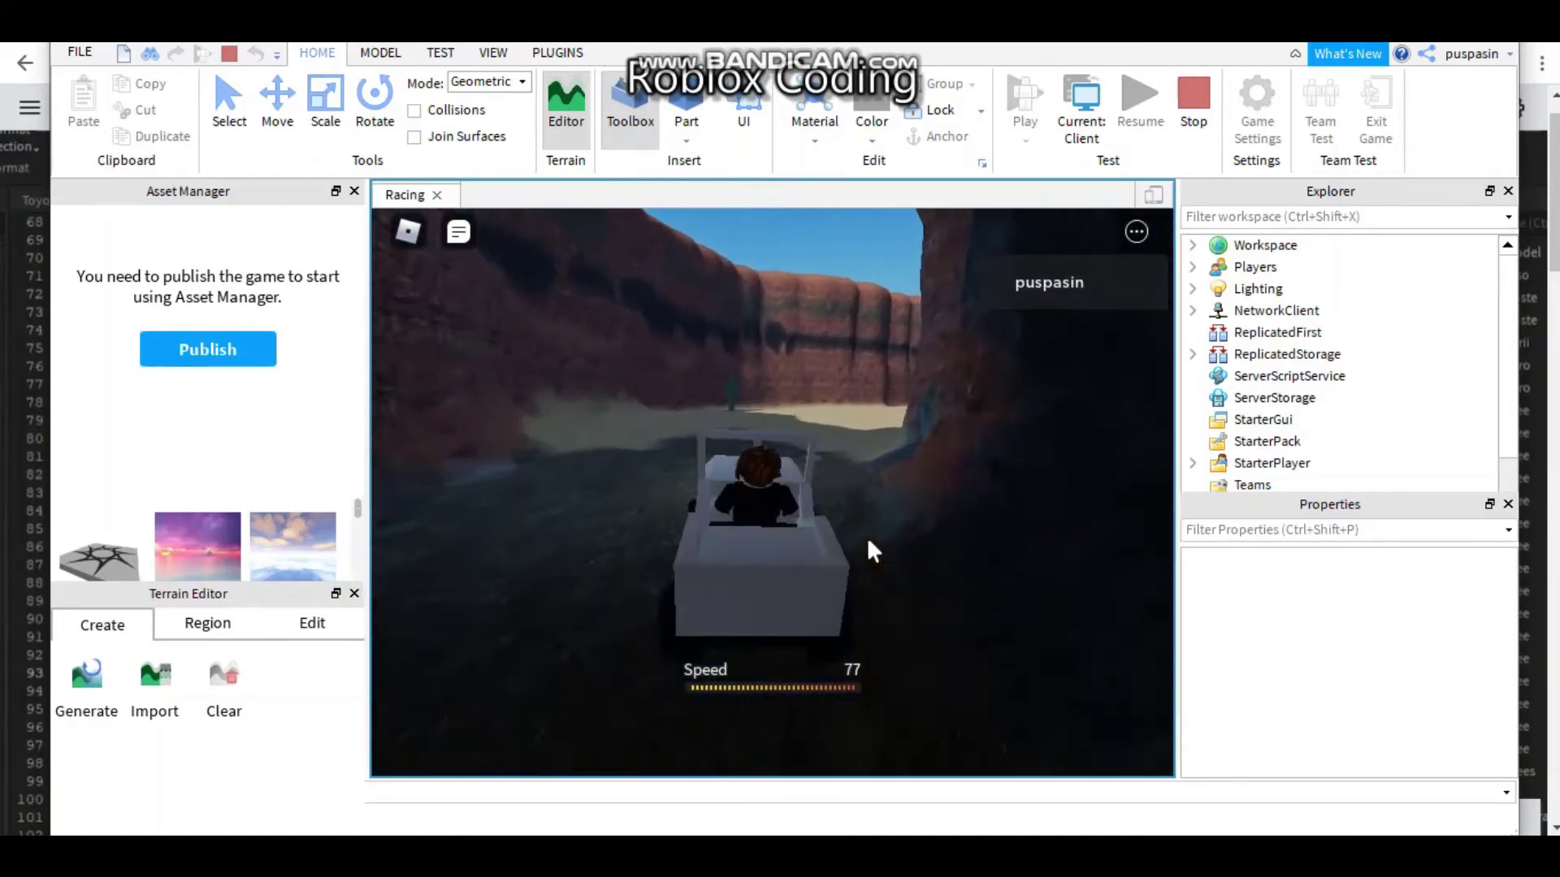
key(Right)
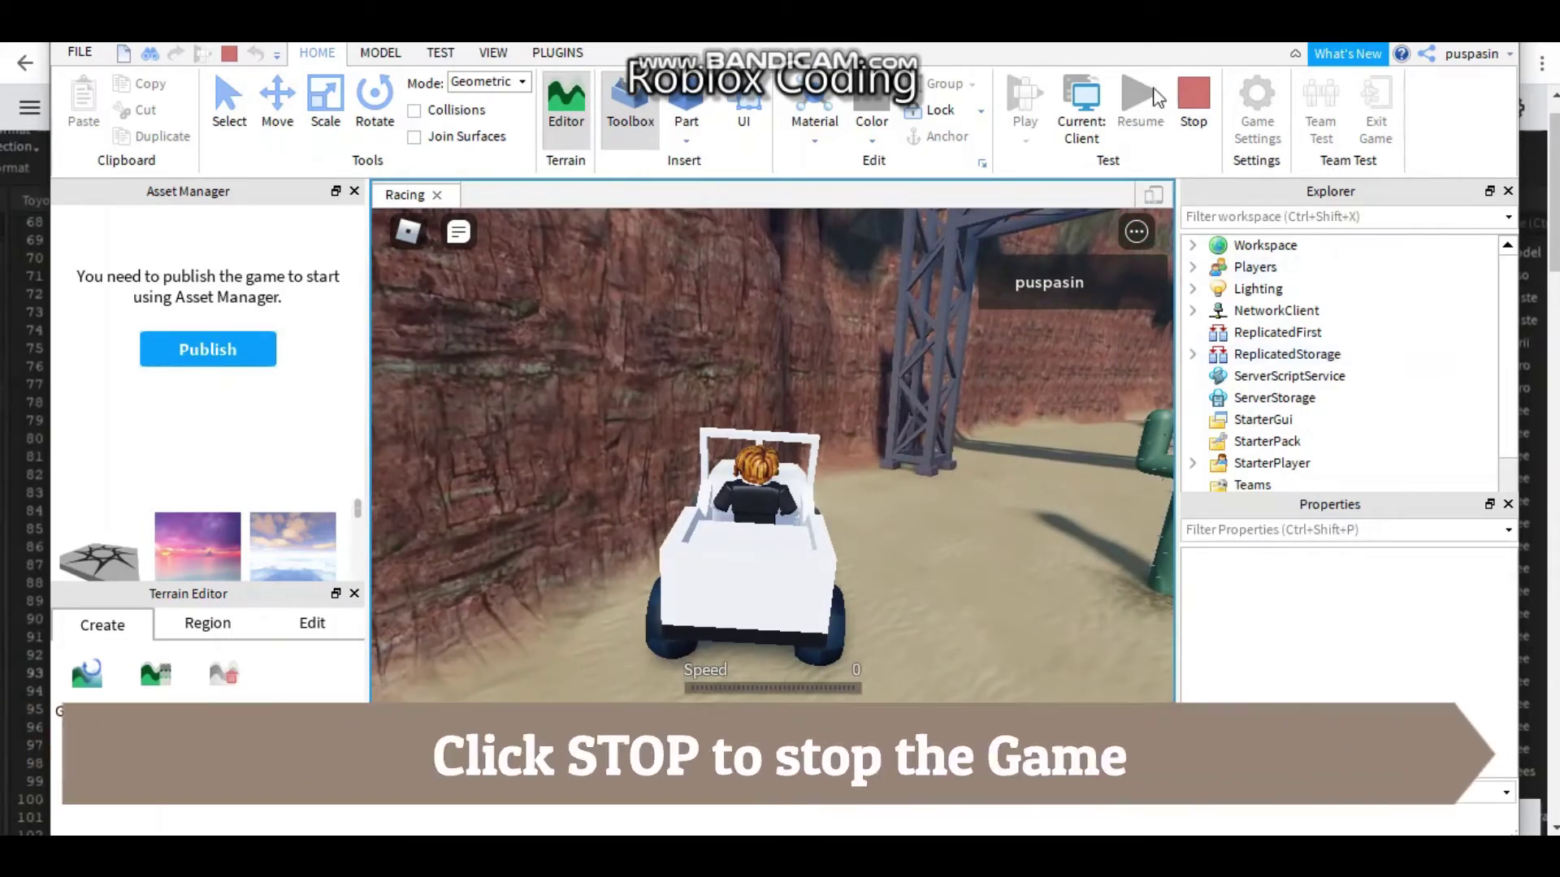
click(1177, 100)
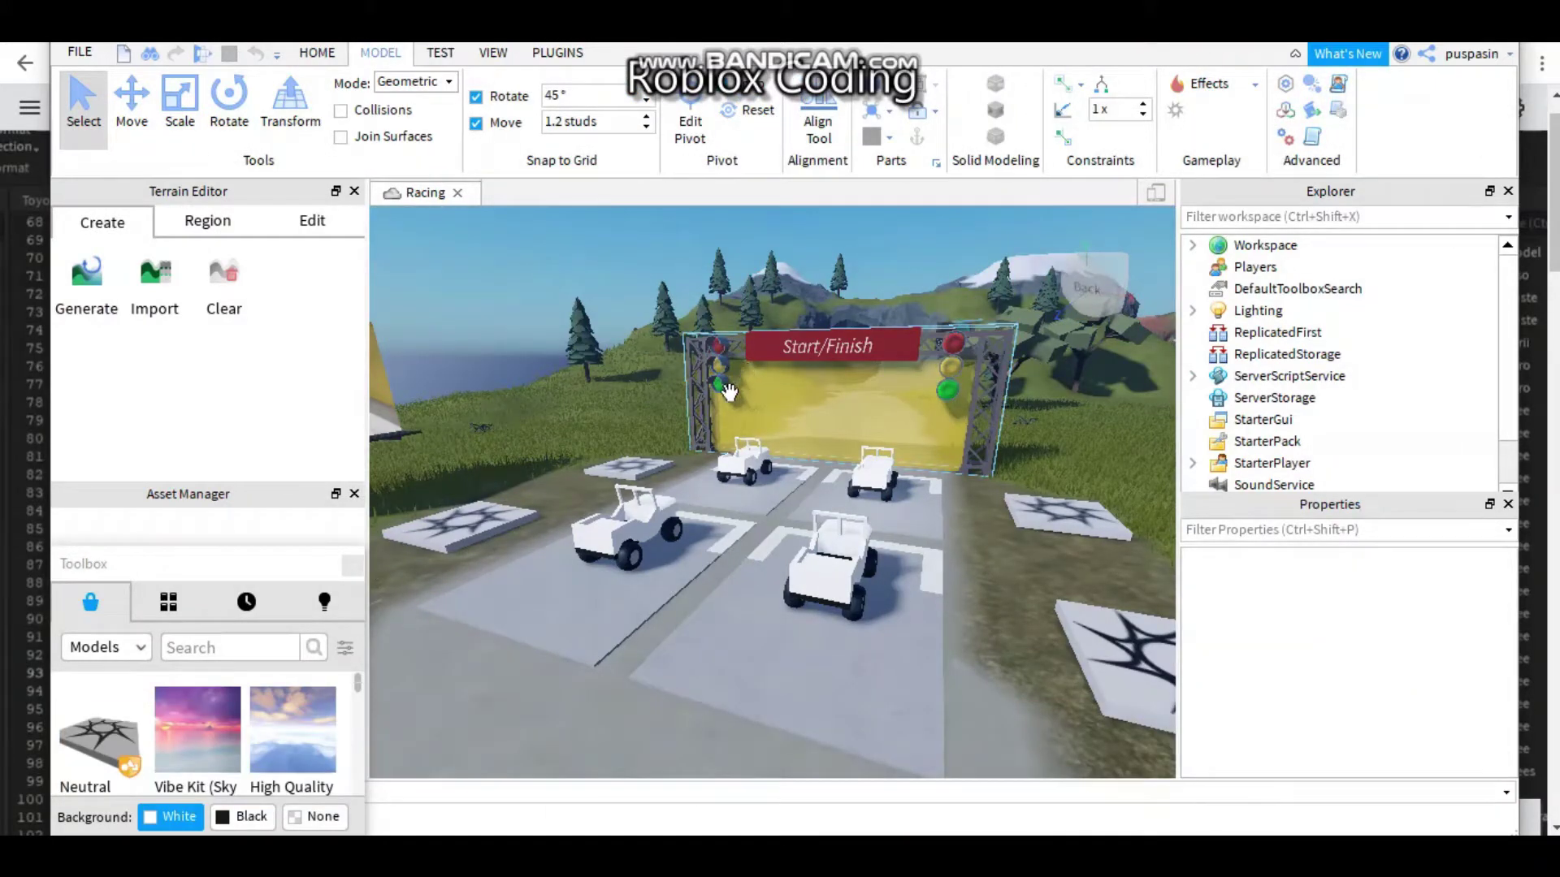
Close the Racing place and create a new place from the Classic Baseplate template.
click(80, 52)
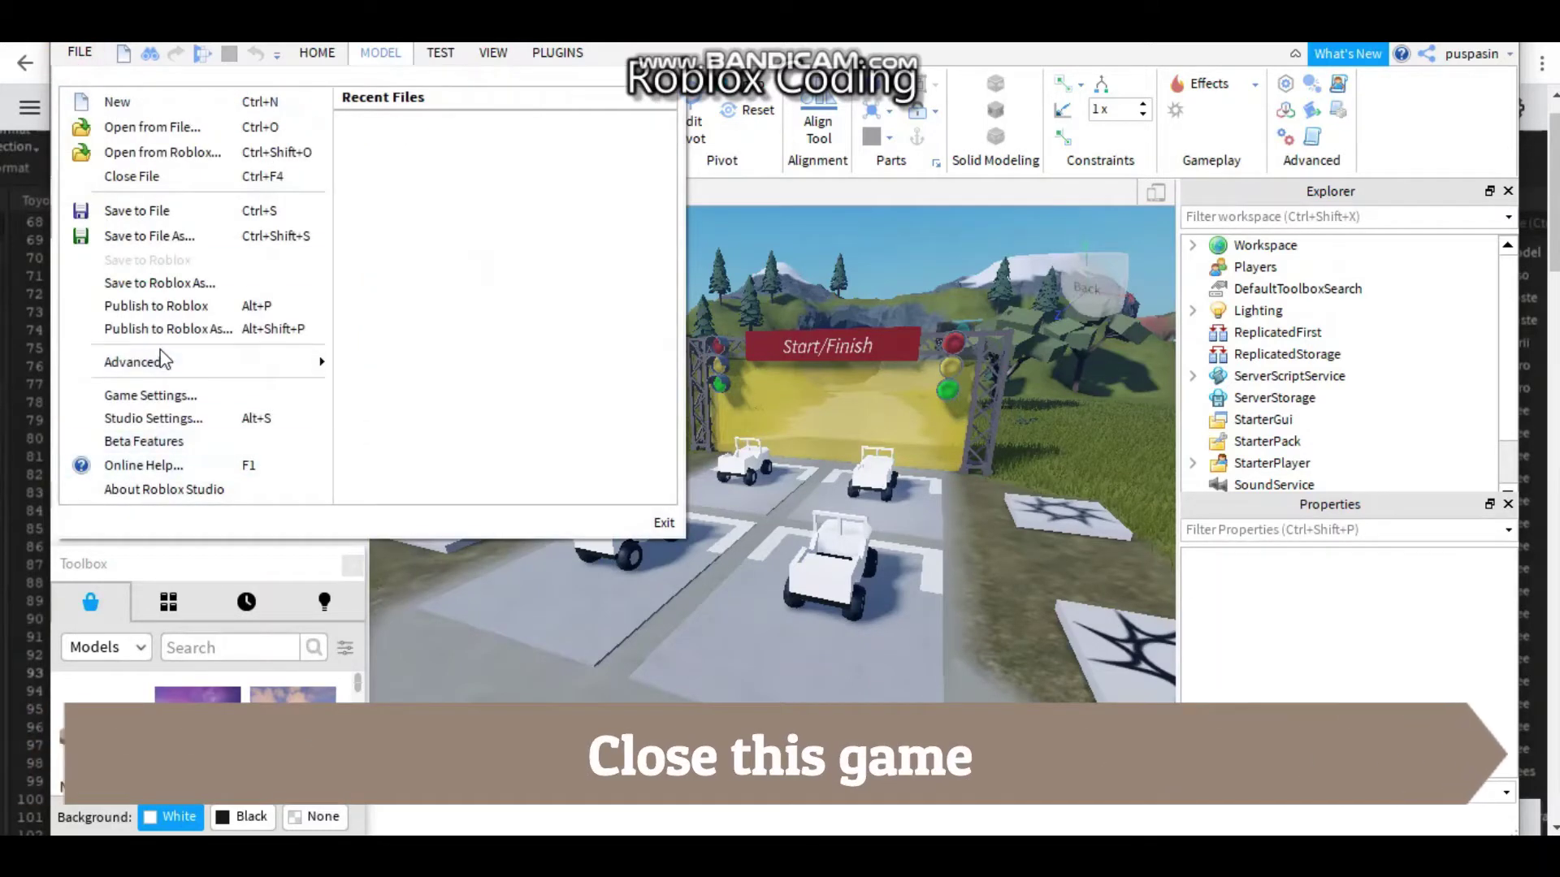
click(162, 177)
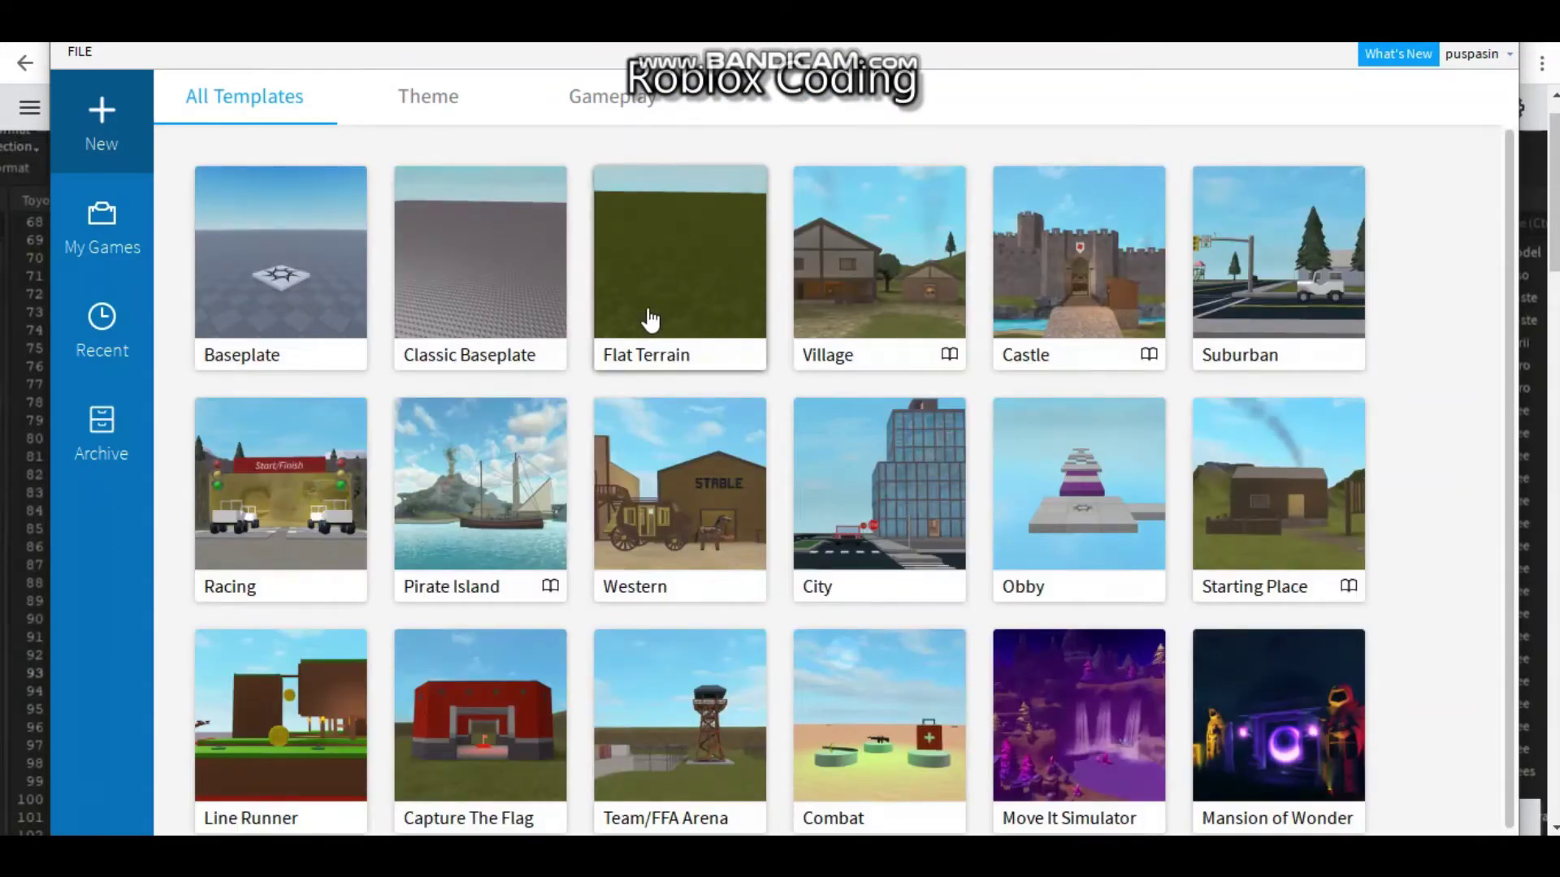
click(461, 292)
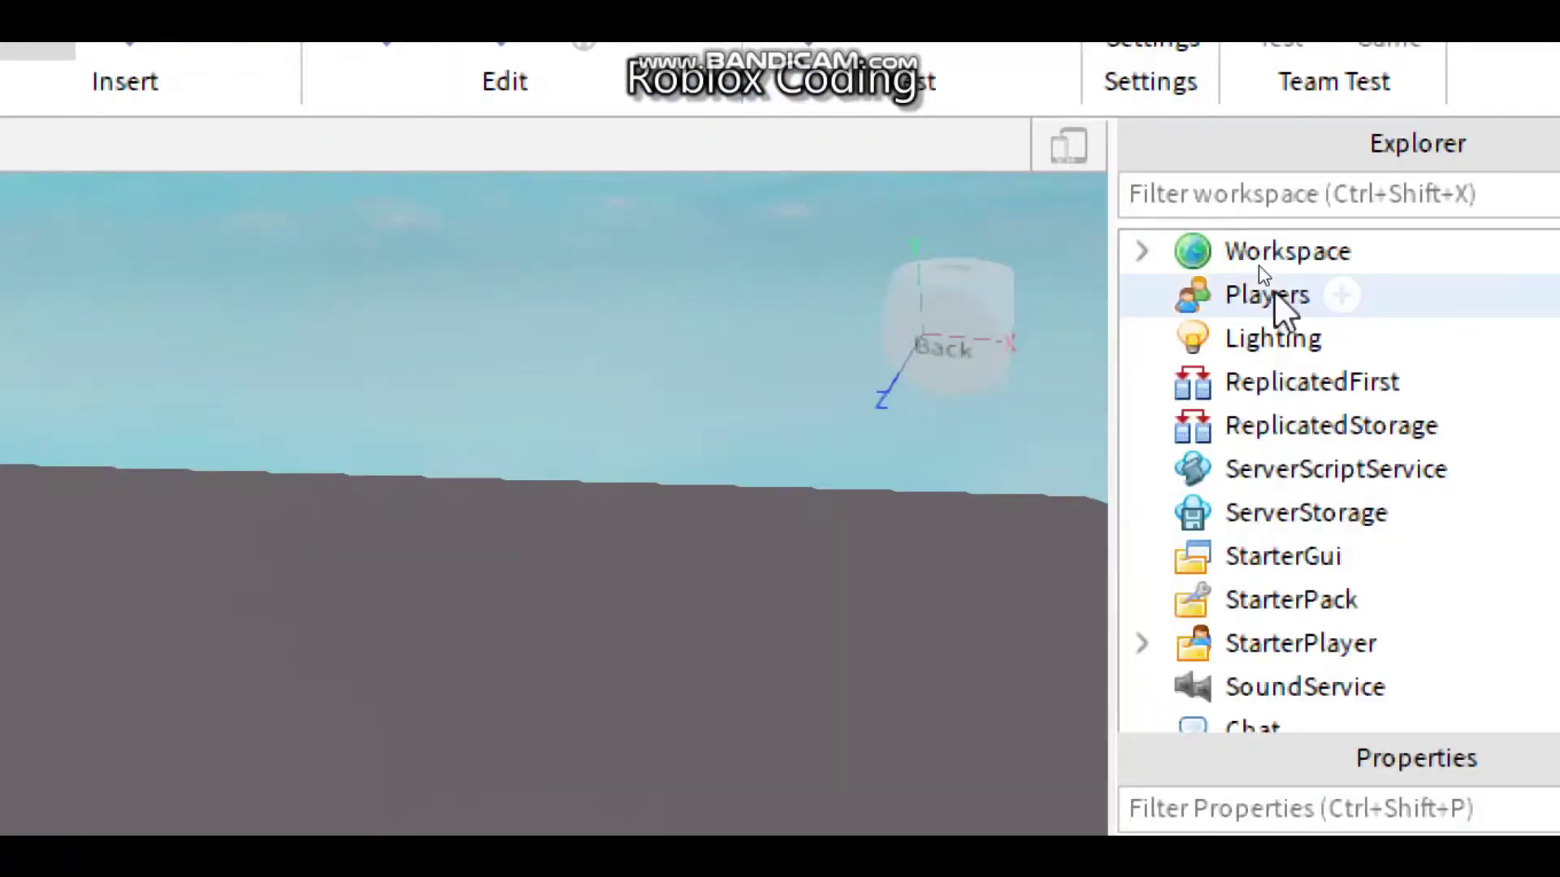
Expand the Workspace and select its Baseplate part.
click(1145, 254)
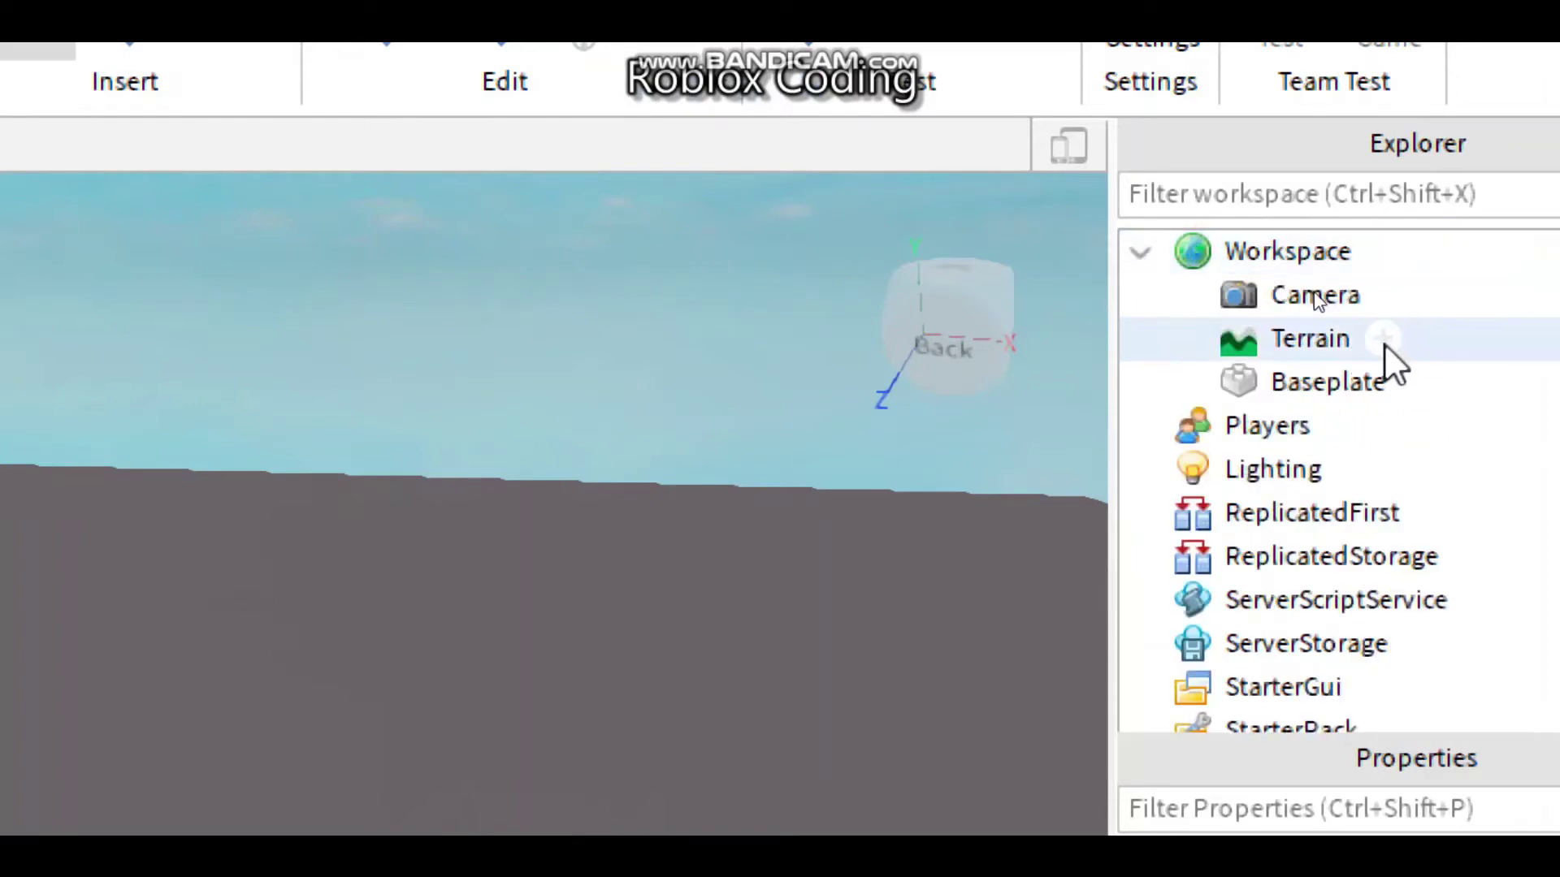
click(1341, 388)
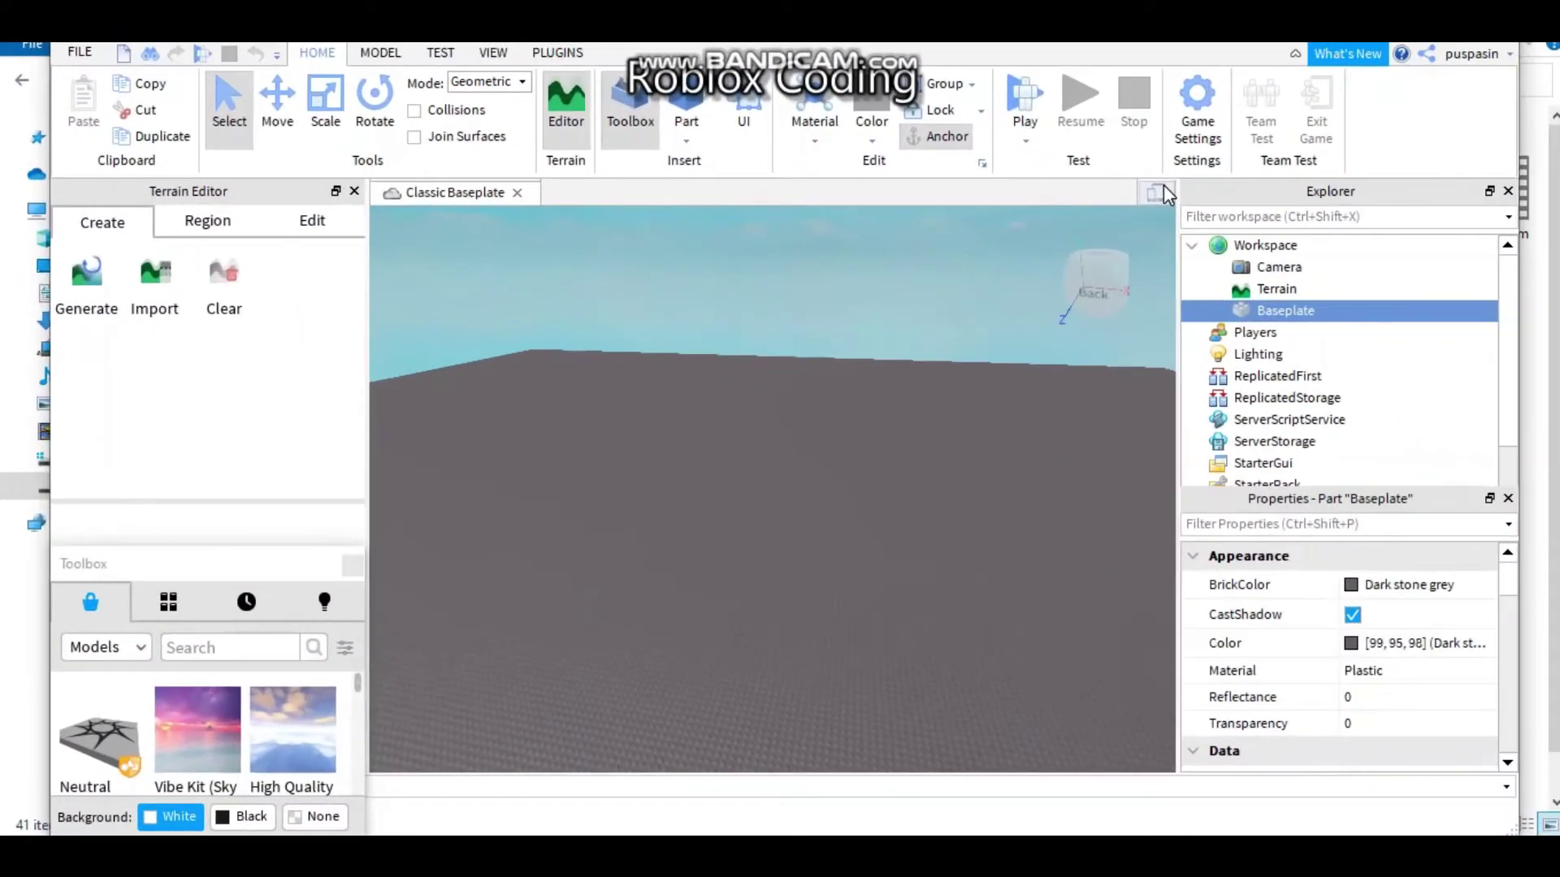
click(1293, 316)
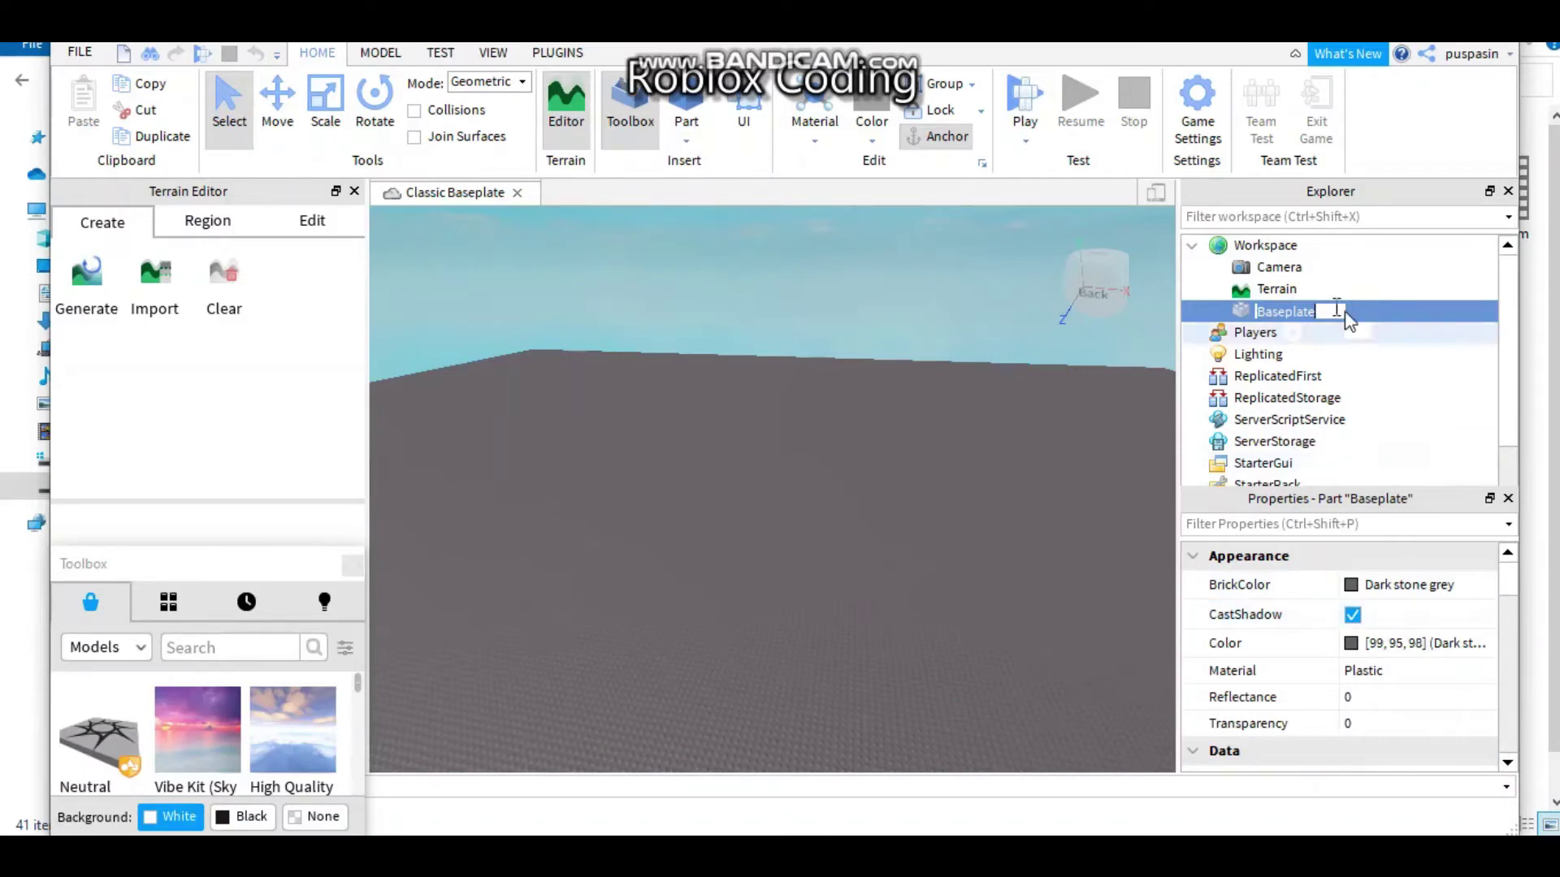
click(1292, 290)
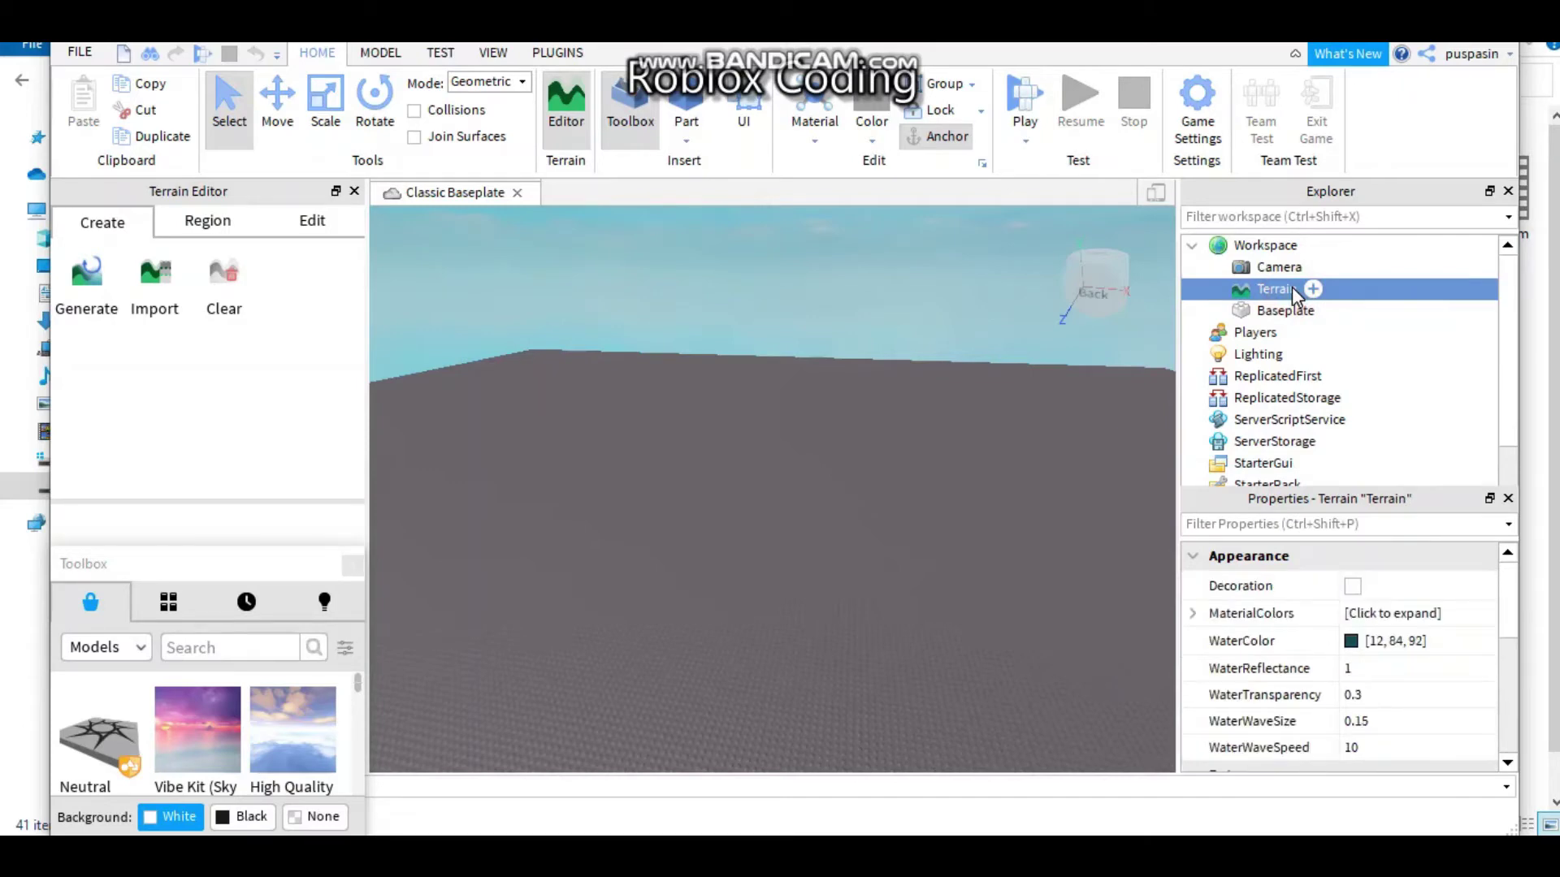
click(1293, 313)
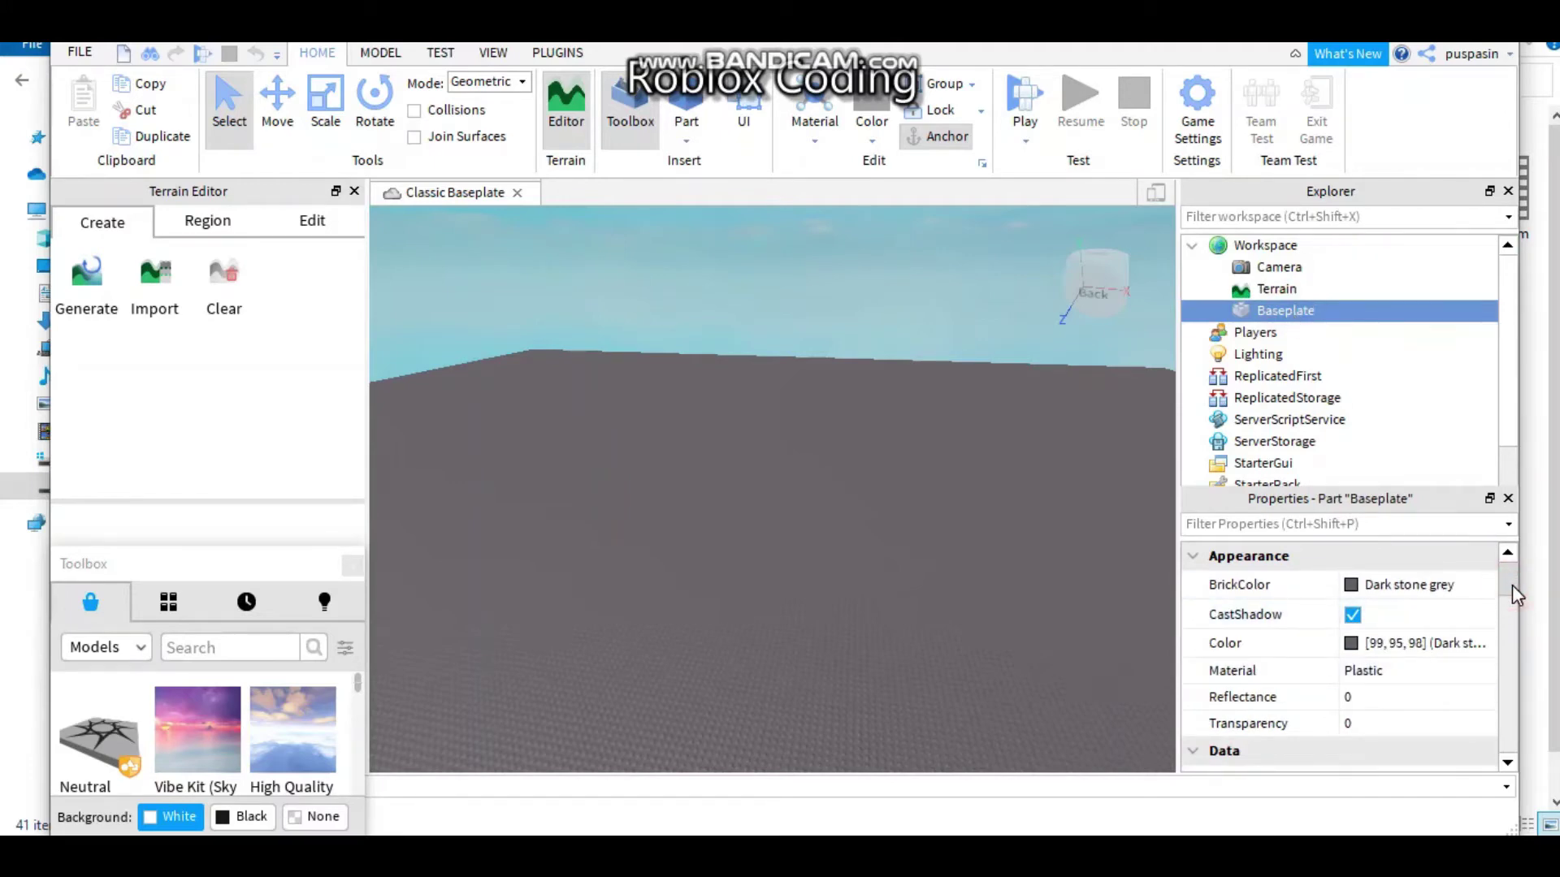
Examine the Baseplate's appearance, material options, transform, pivot and behavior properties.
drag(1512, 585, 1511, 593)
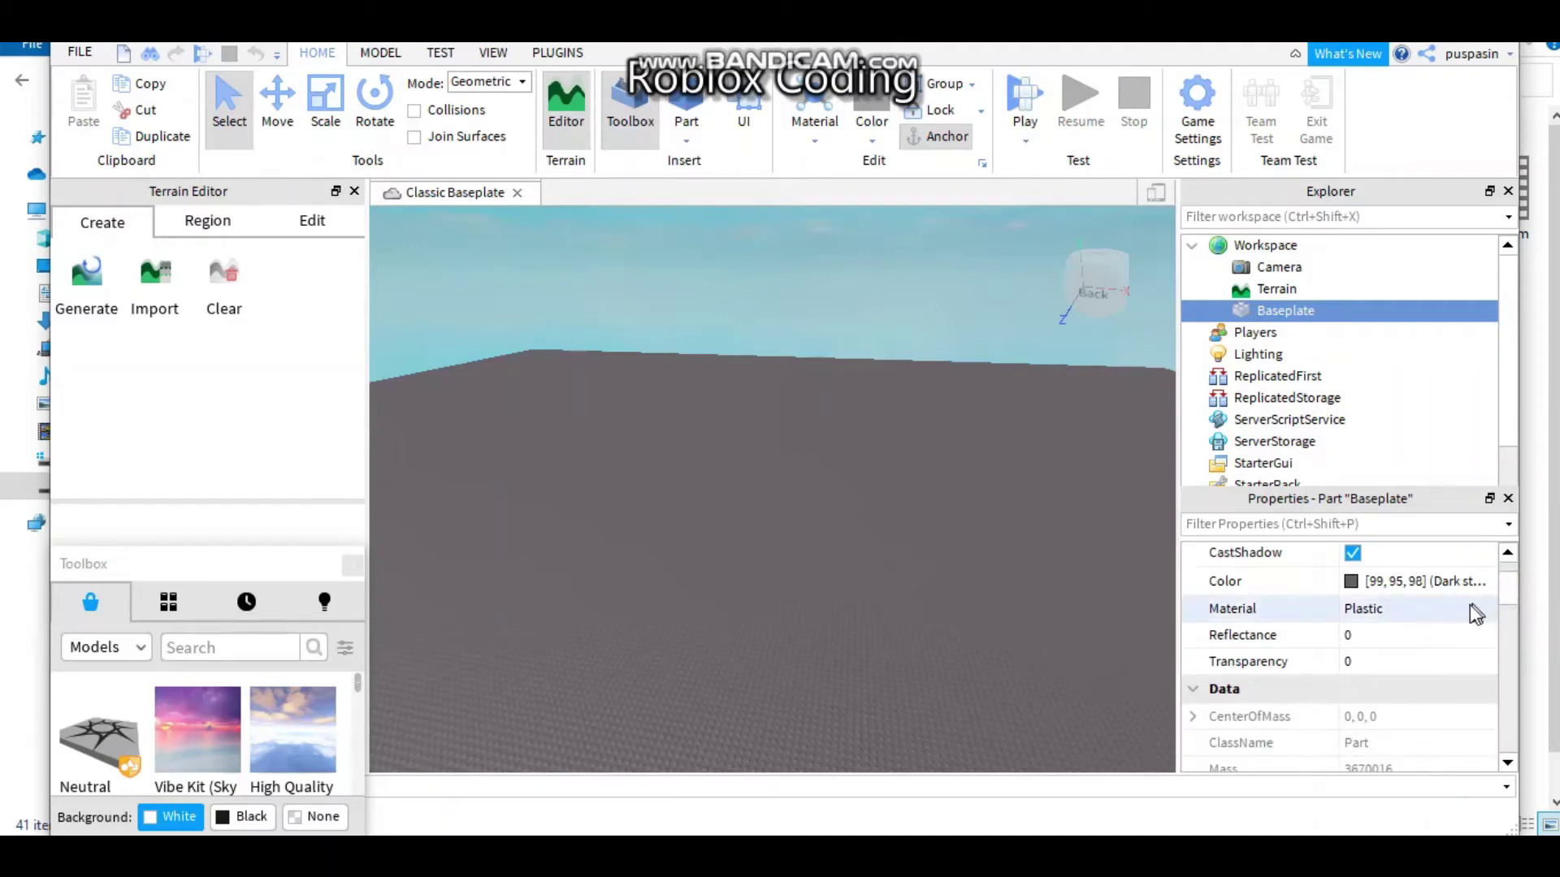
click(1467, 606)
click(1487, 615)
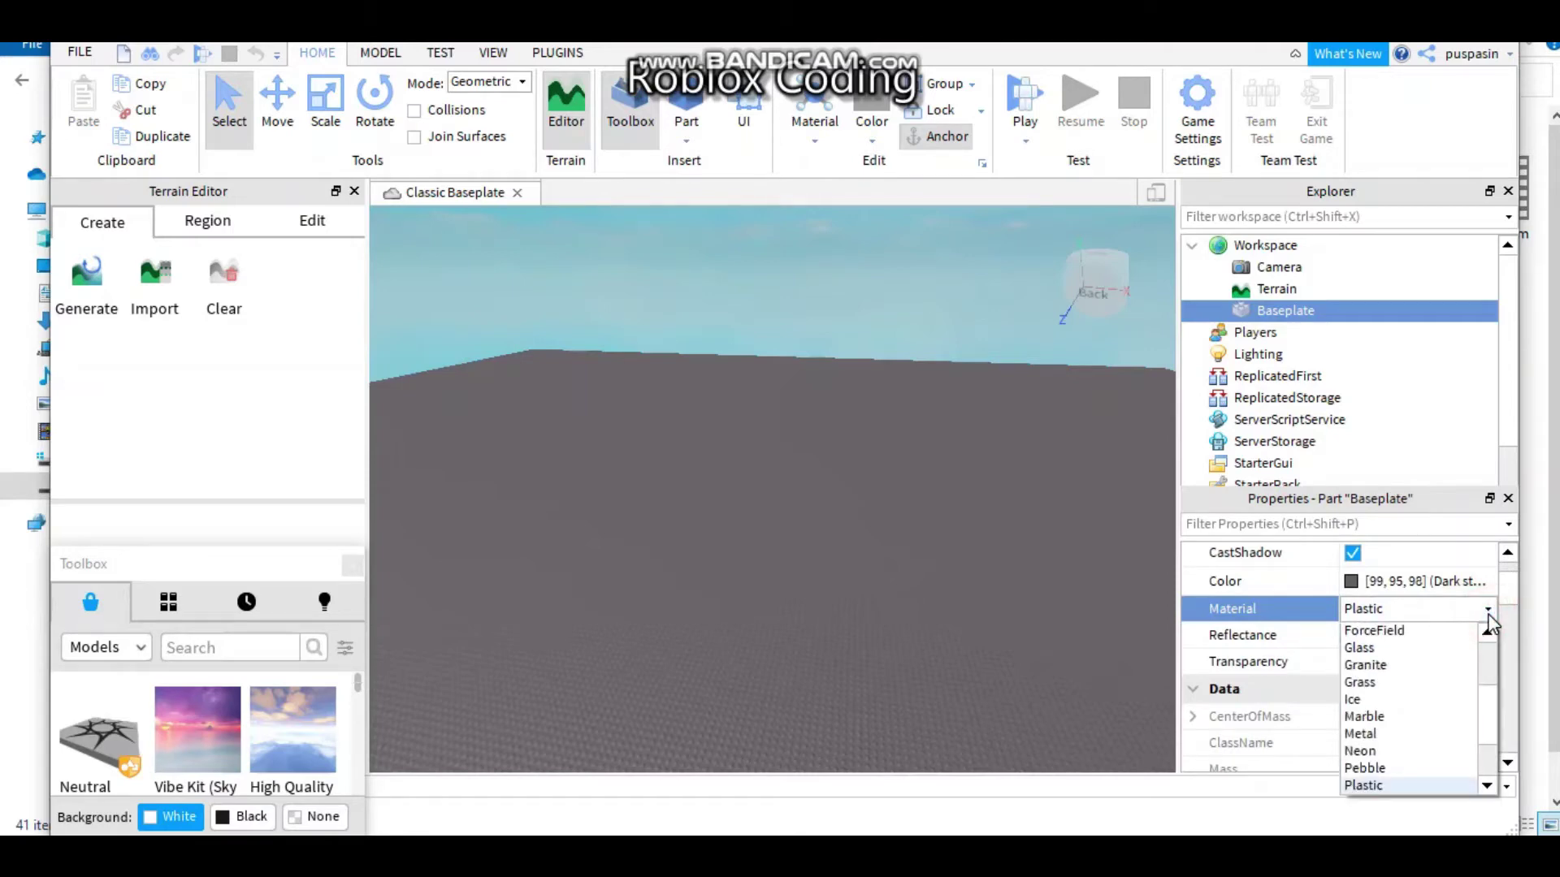
click(1490, 615)
drag(1504, 597, 1505, 640)
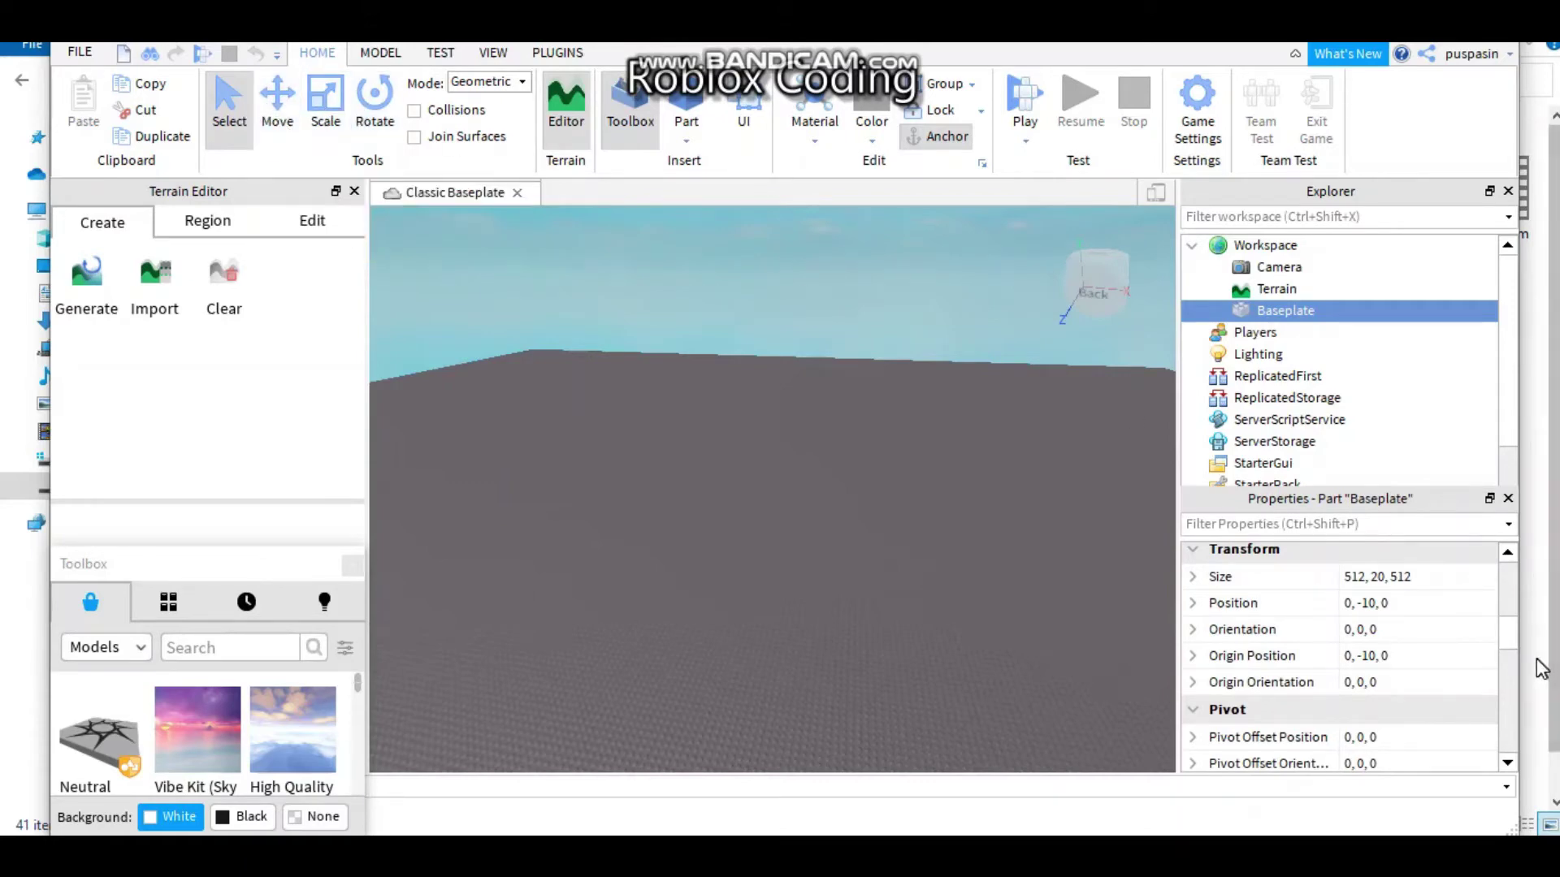
scroll(1512, 666, down, 2)
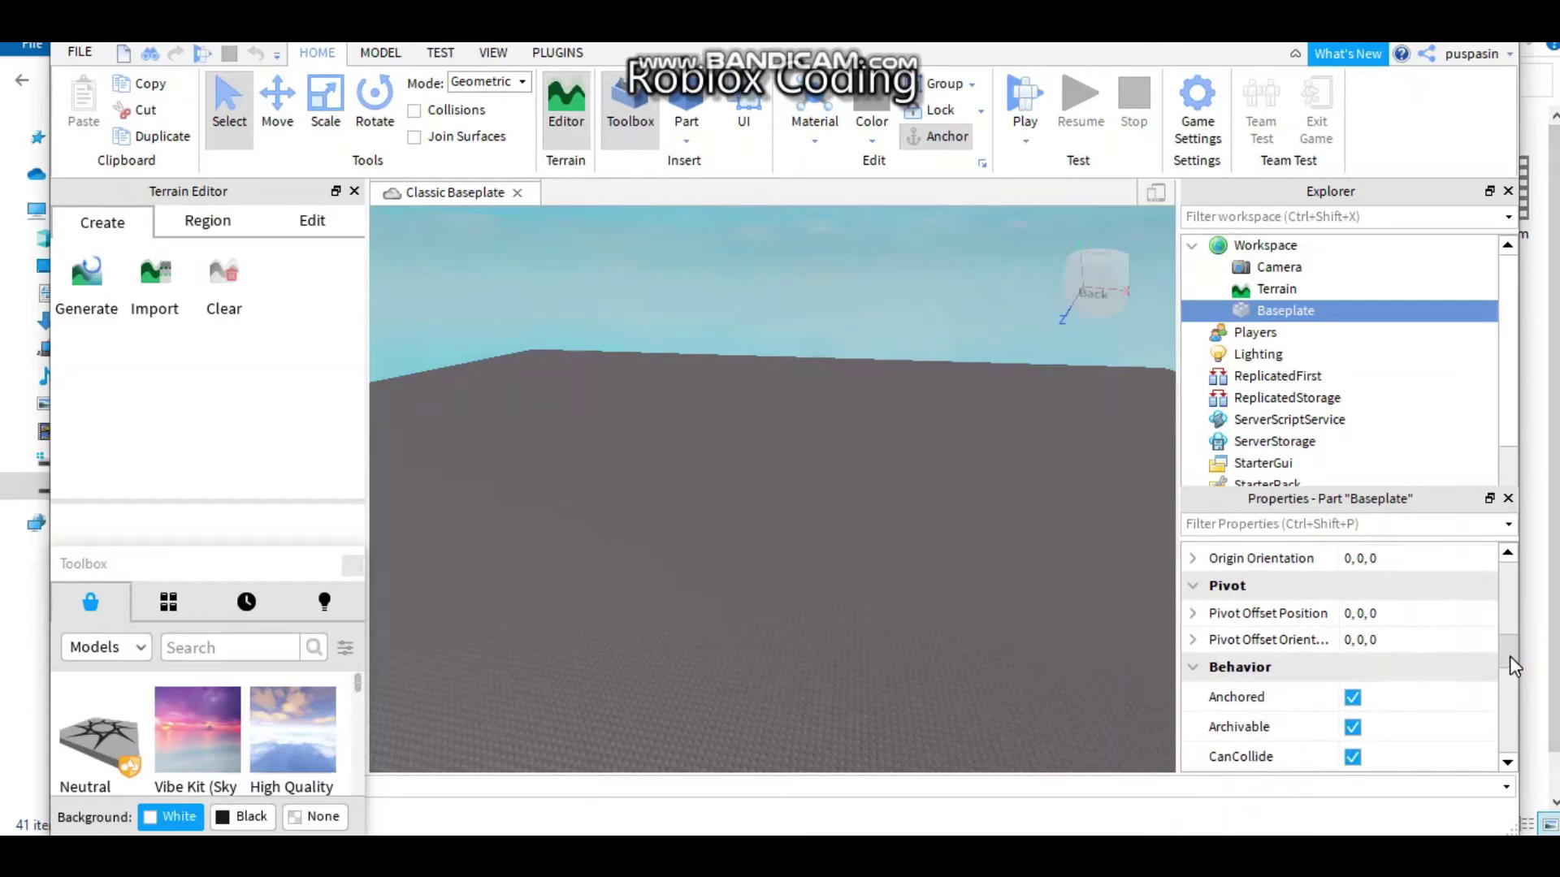
drag(1513, 667, 1504, 579)
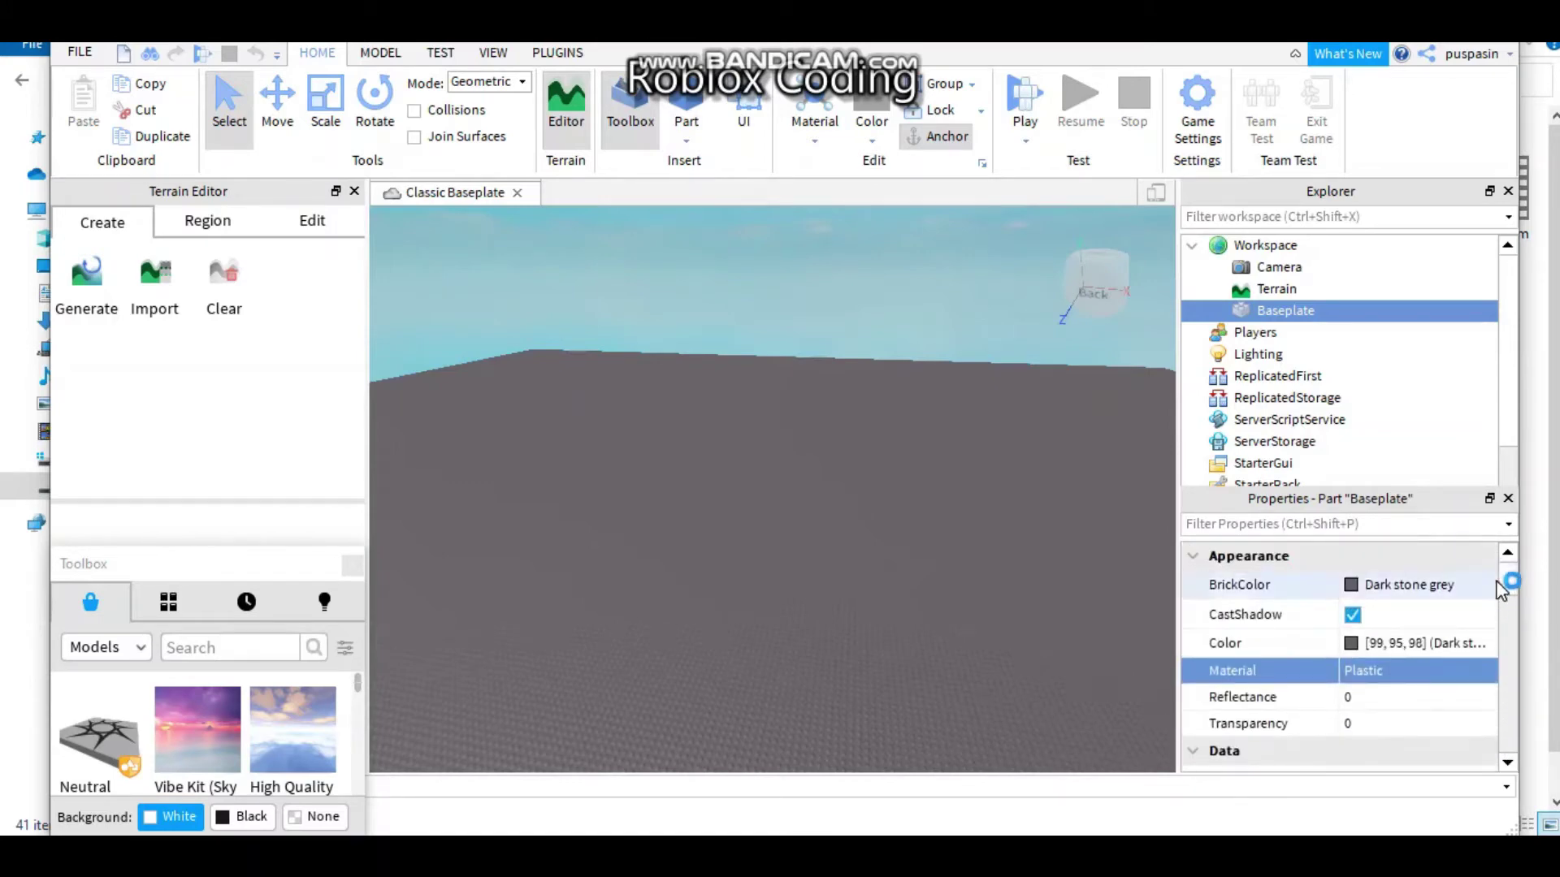
Move the Baseplate freely along its horizontal and vertical axes with the Move tool.
click(1324, 313)
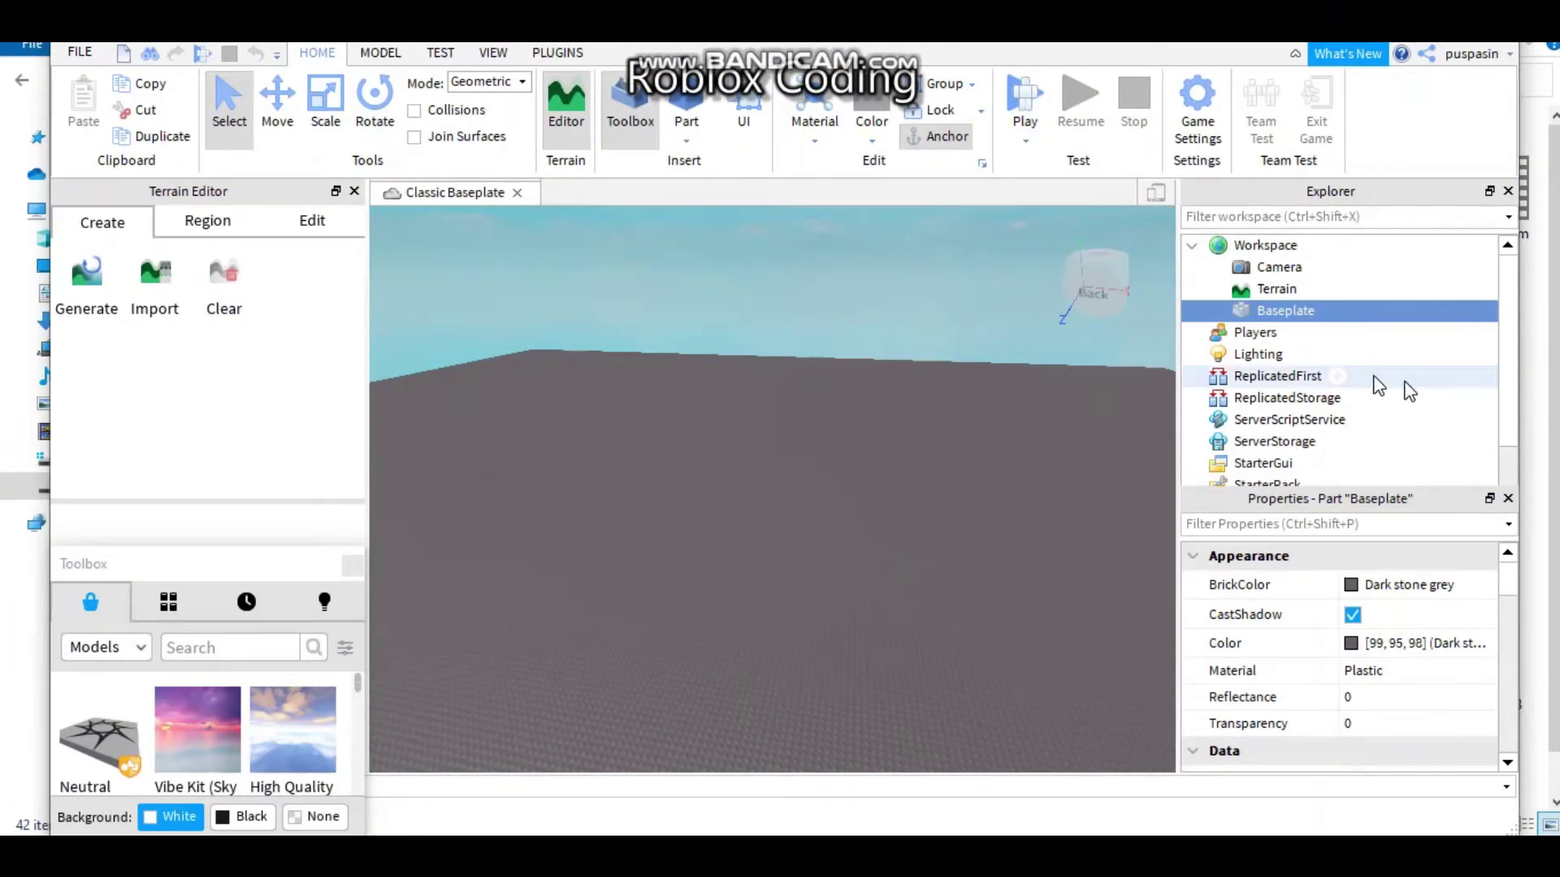
click(1303, 312)
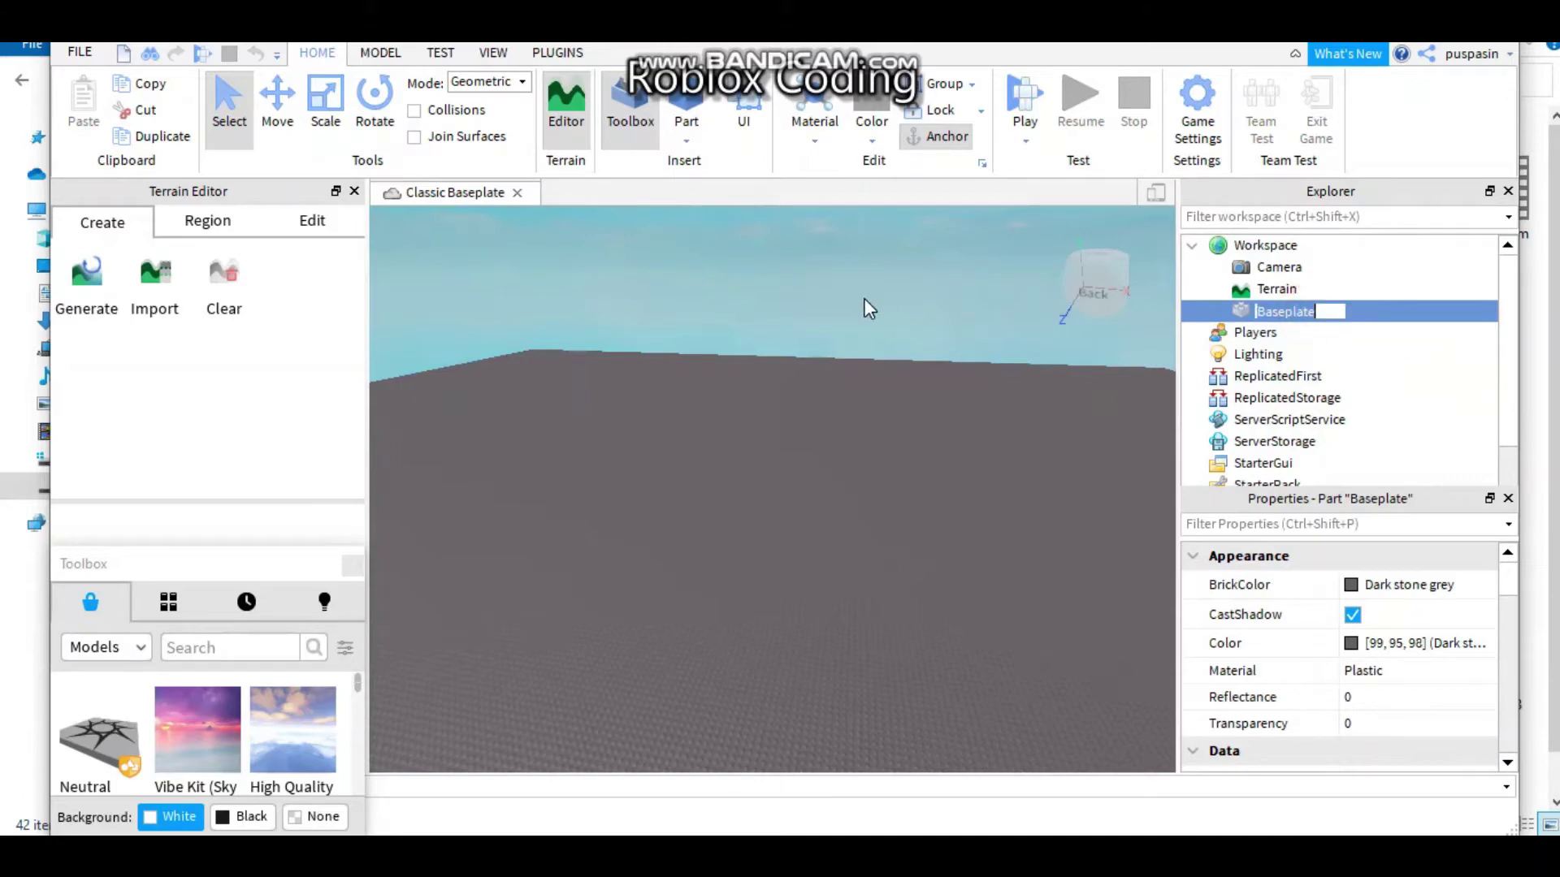
click(277, 114)
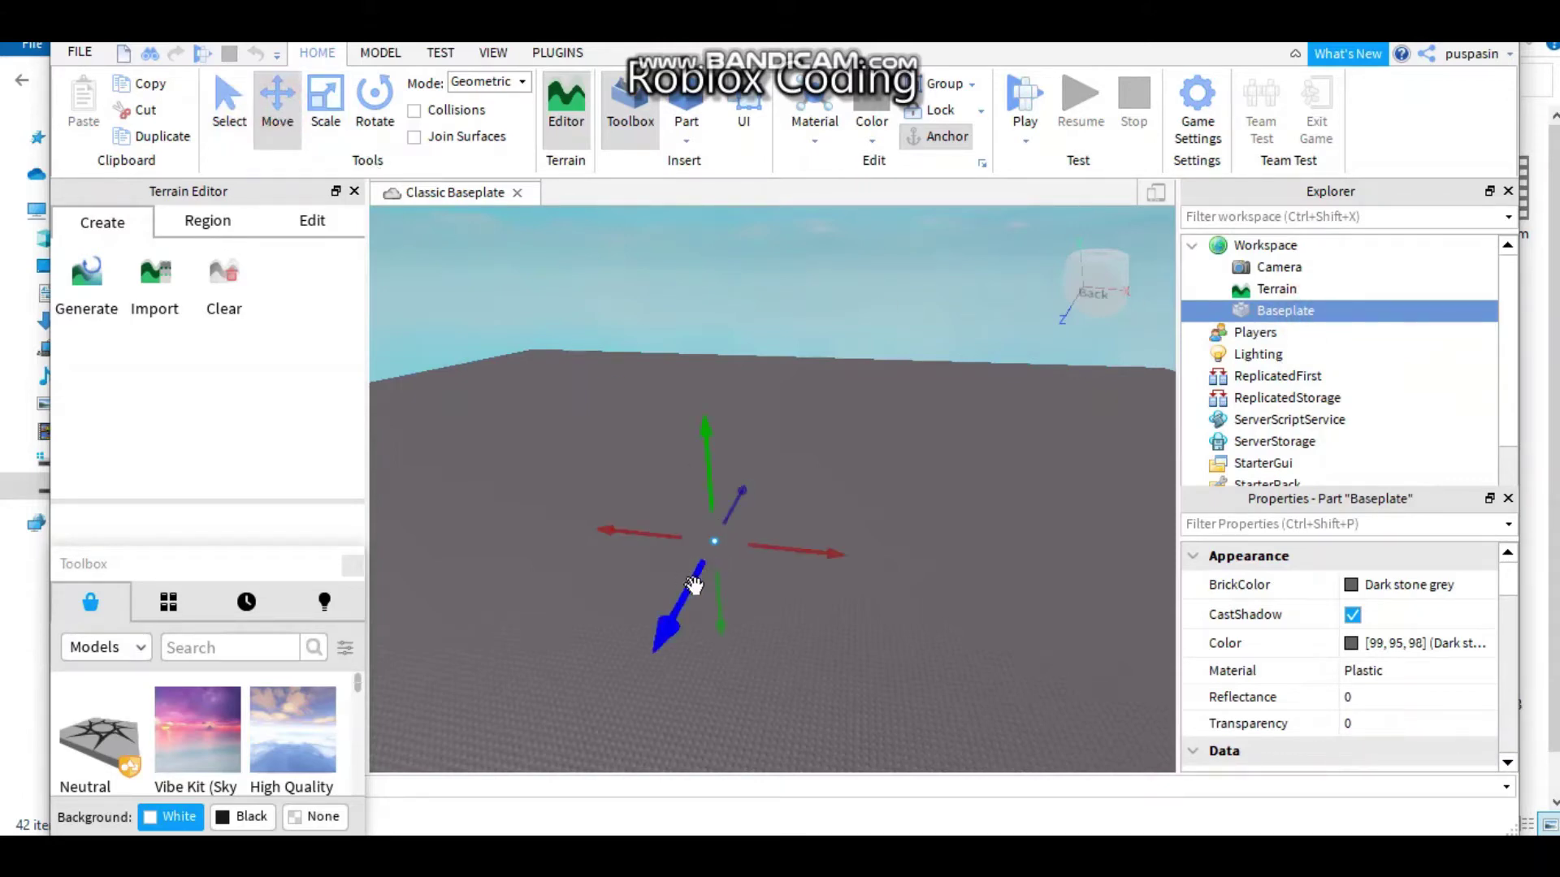
drag(694, 589, 744, 422)
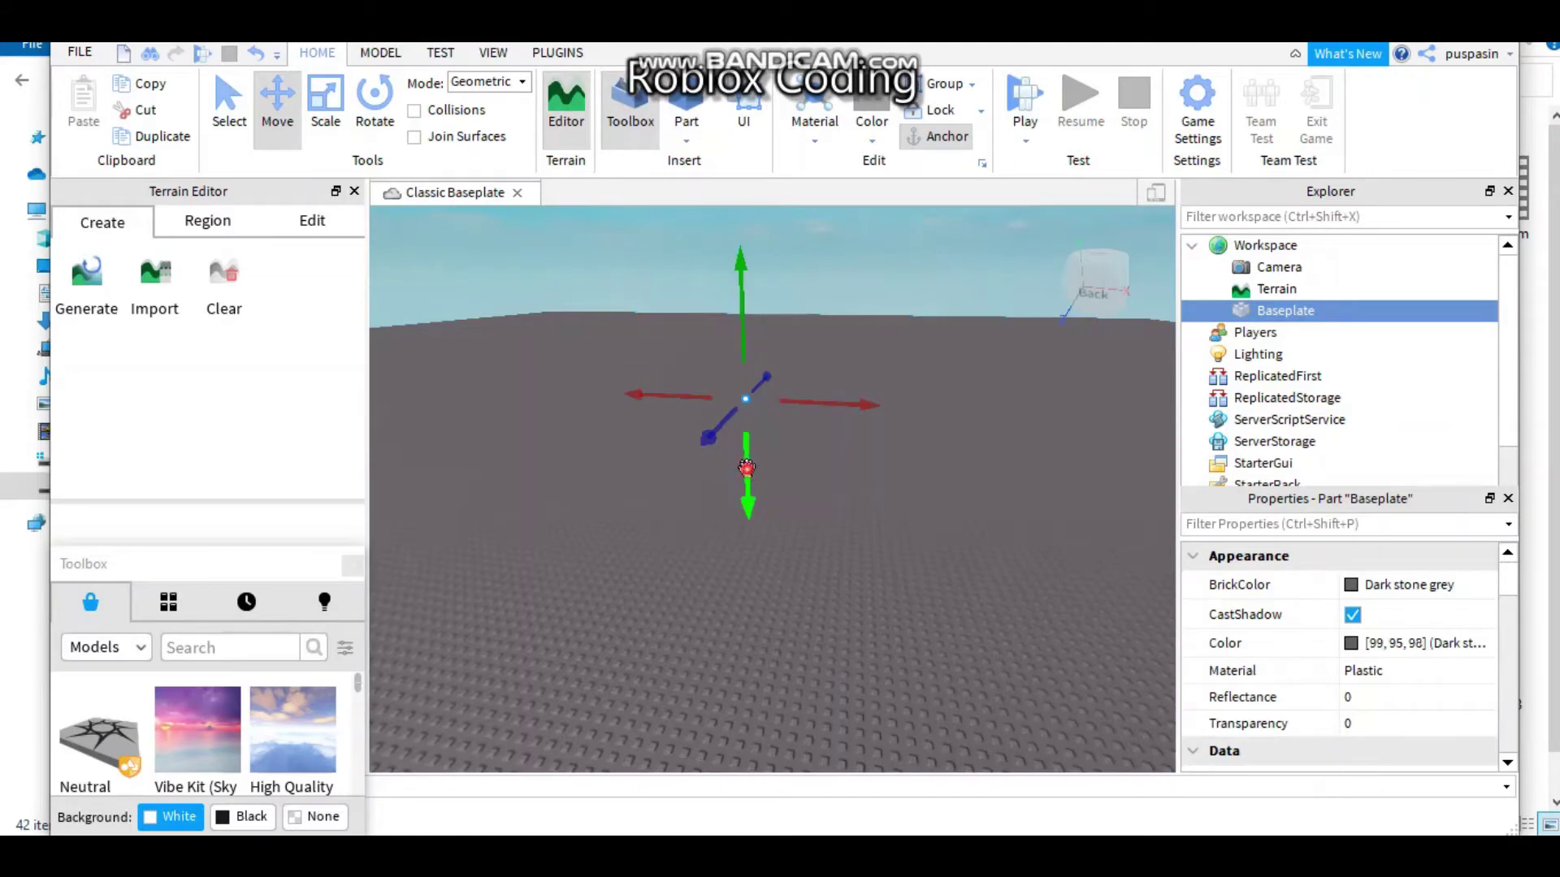
drag(753, 480, 870, 474)
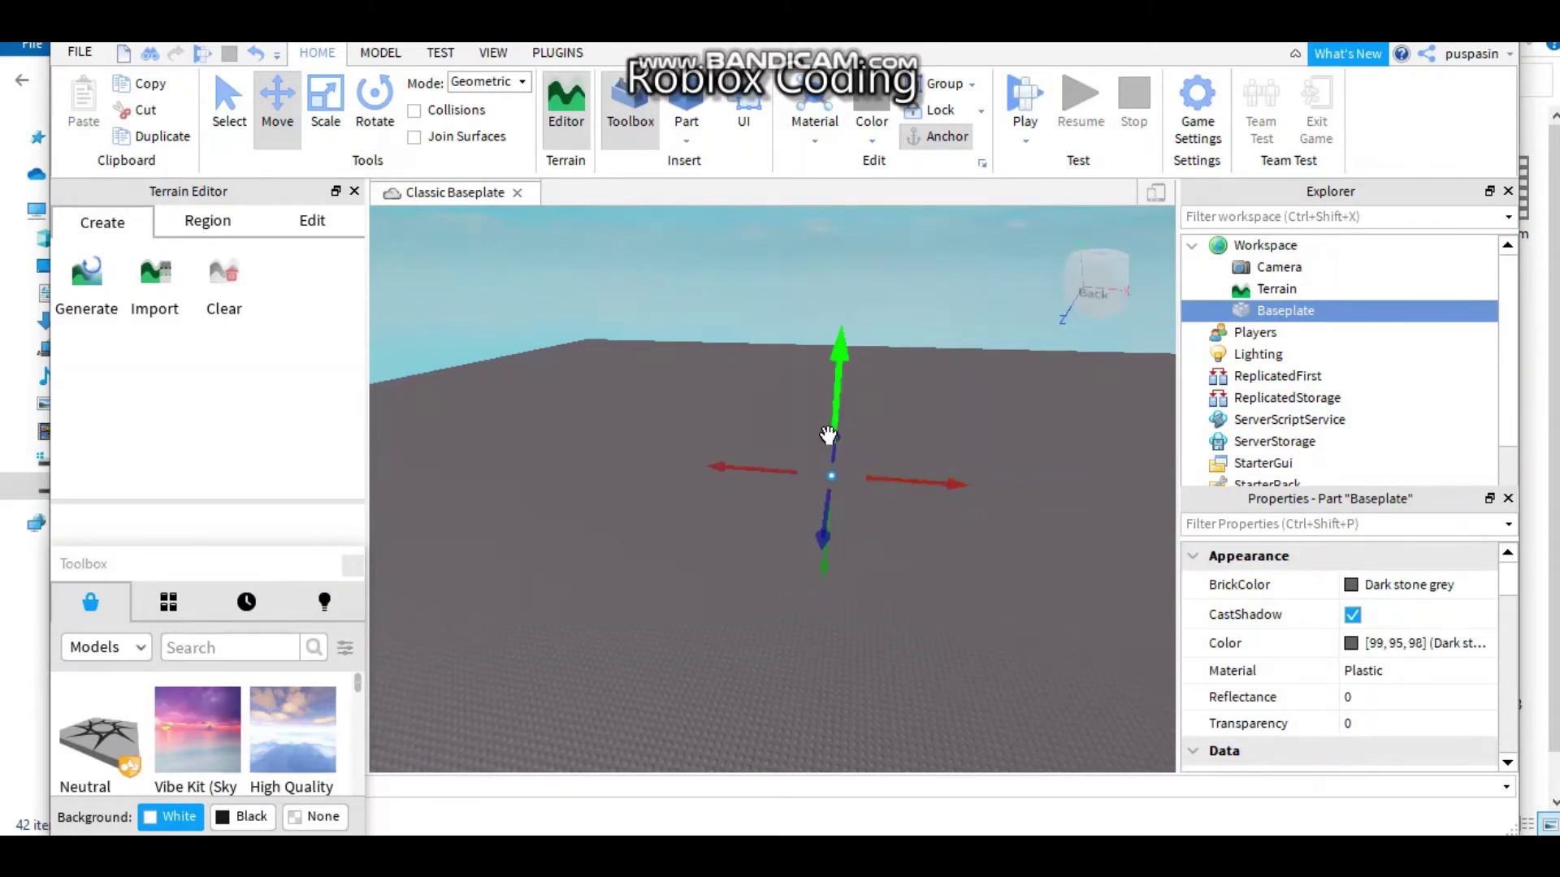
drag(831, 429, 834, 344)
drag(835, 493, 837, 531)
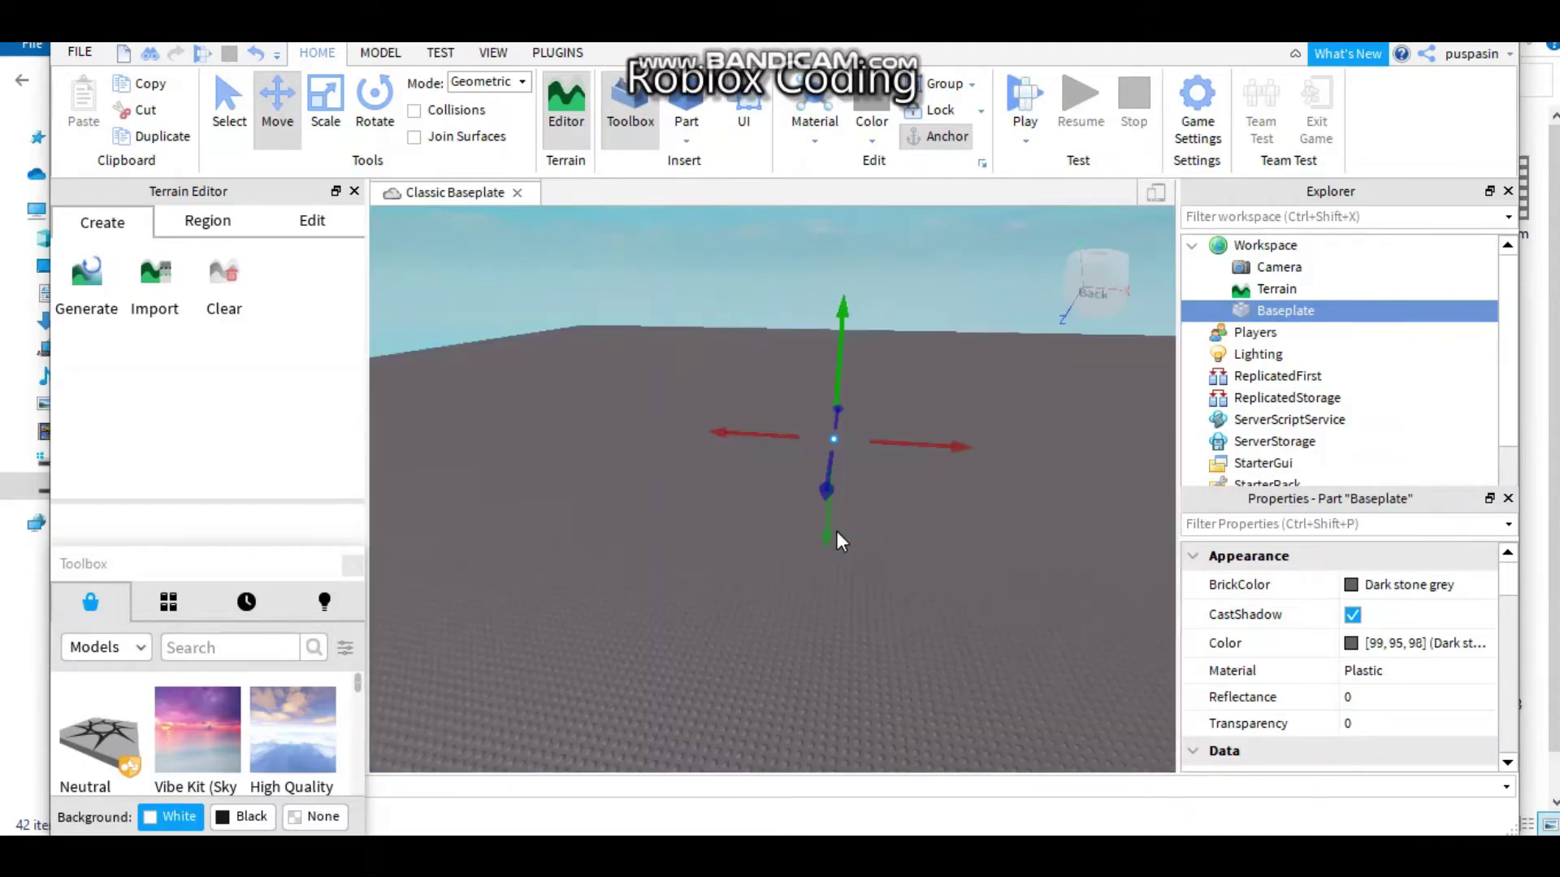
Resize the Baseplate's thickness from its upper and lower faces with the Scale tool.
click(326, 127)
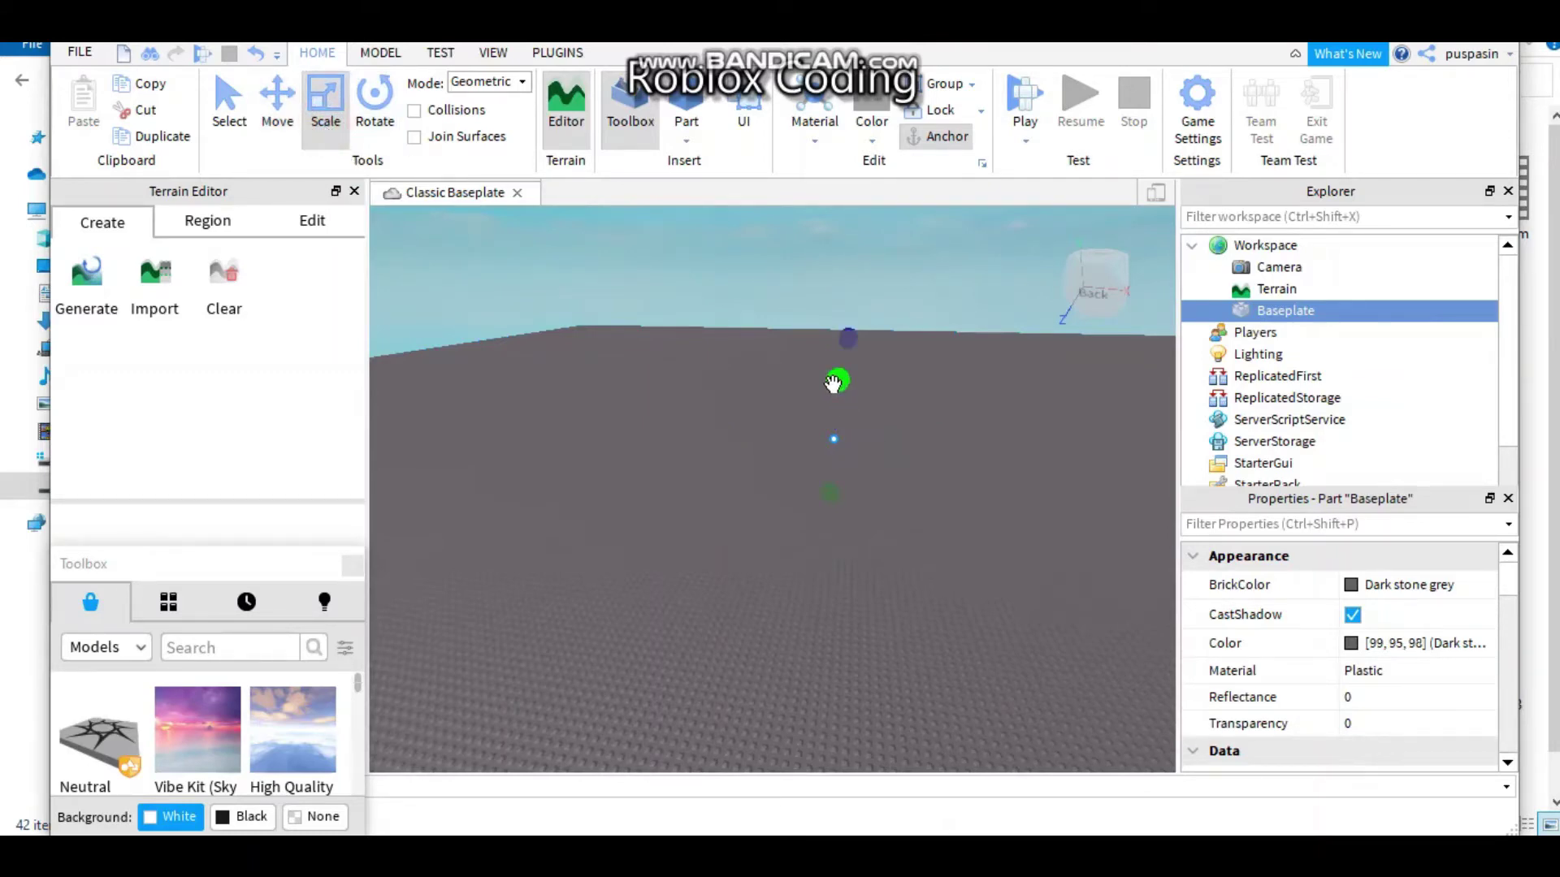
mouse_move(834, 382)
mouse_down()
mouse_move(834, 419)
mouse_move(849, 300)
mouse_move(865, 311)
mouse_move(855, 362)
mouse_up()
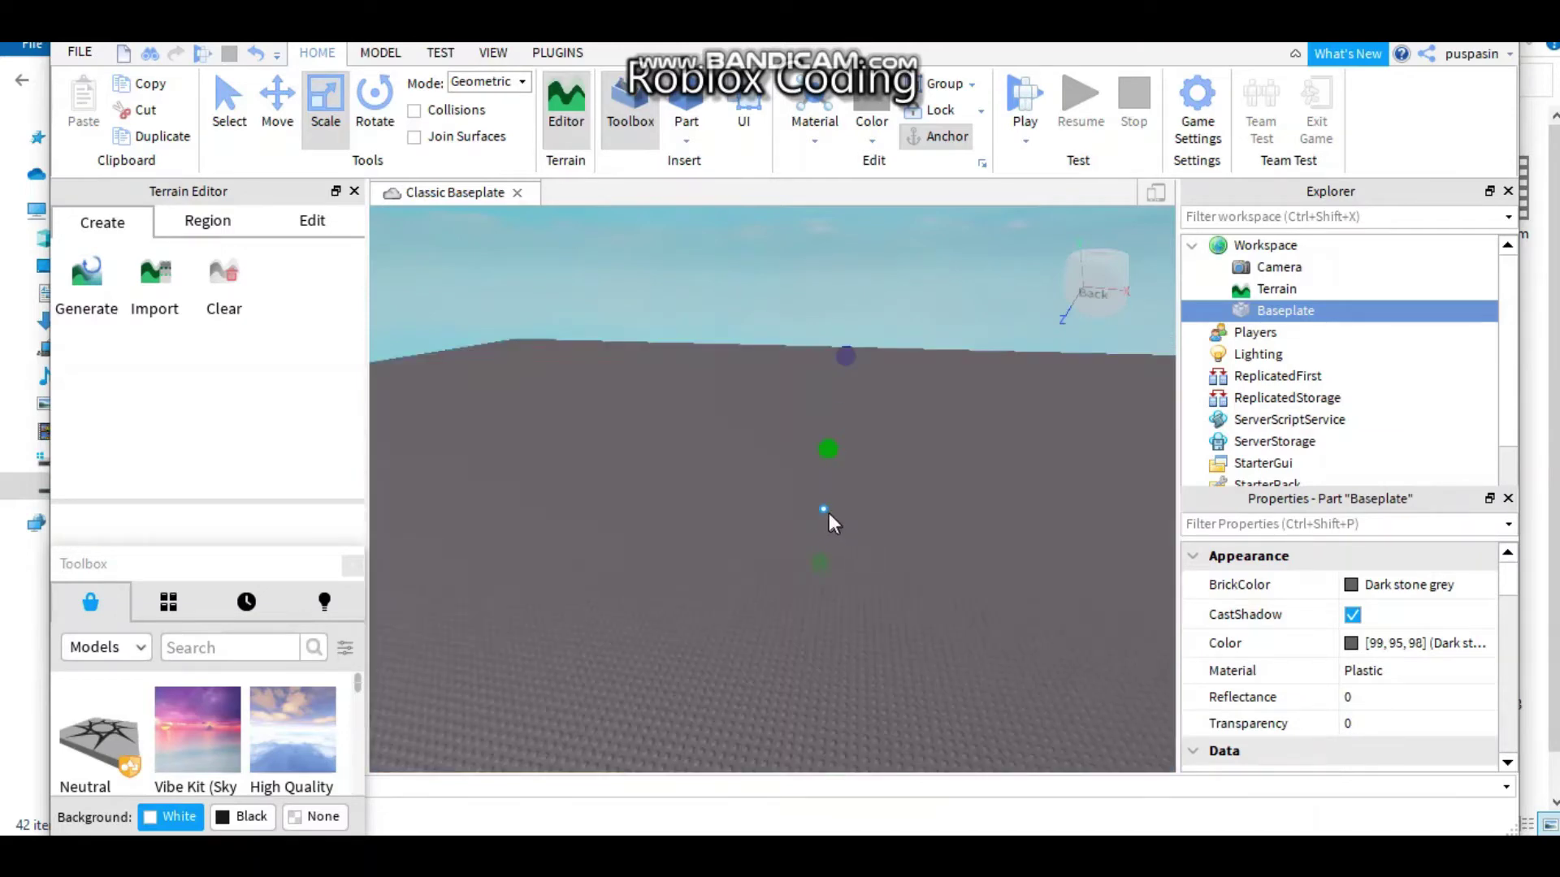
drag(822, 563, 834, 455)
Rotate the Baseplate about its vertical axis, trying a tilt about its X axis in between.
click(372, 118)
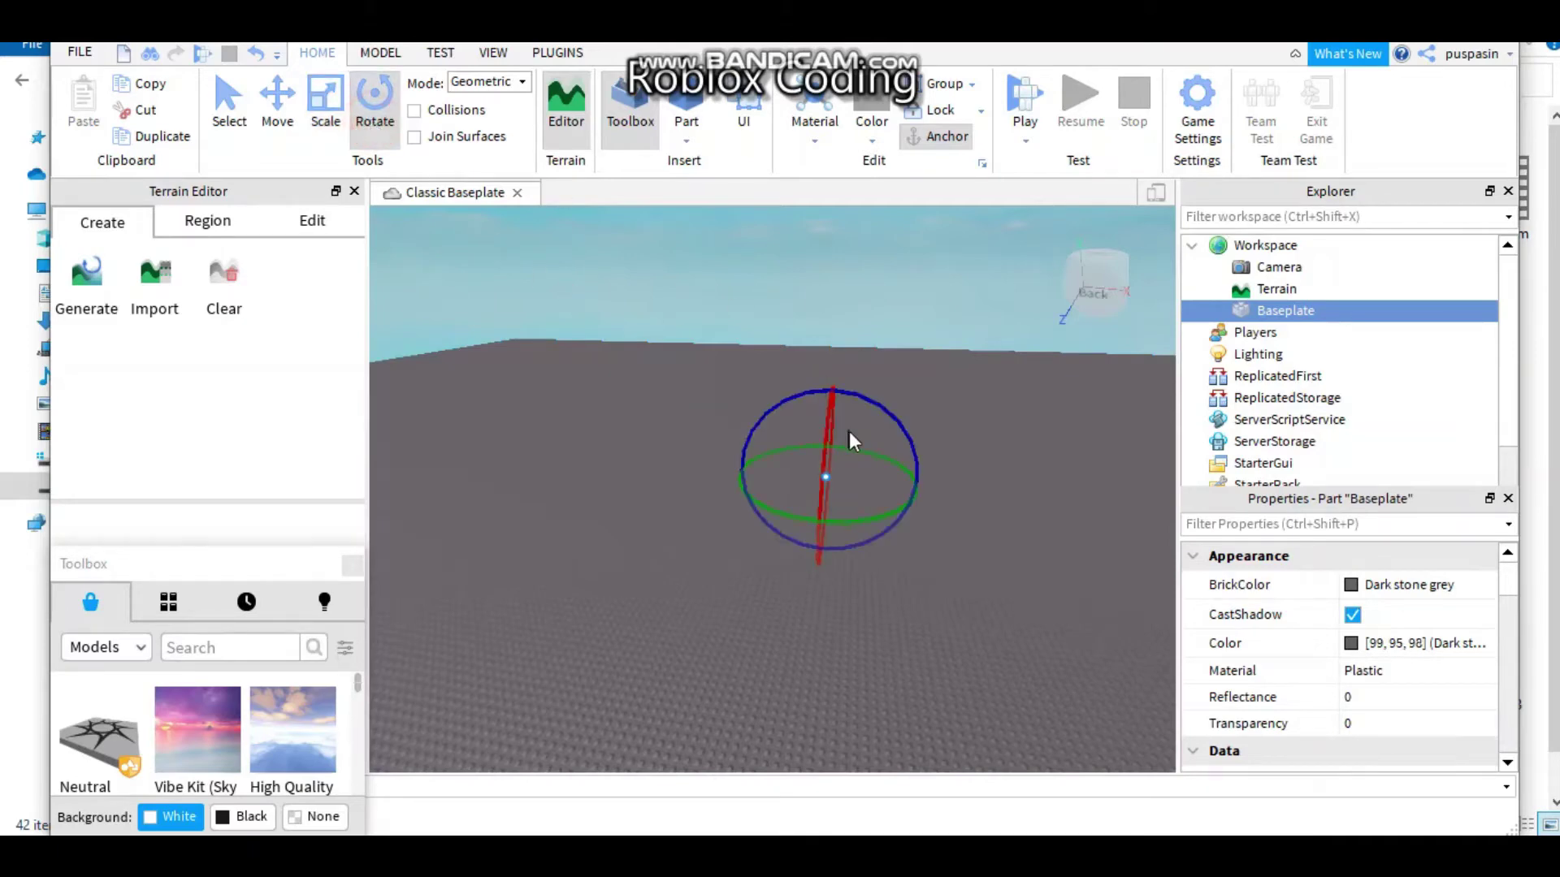
drag(843, 449, 892, 488)
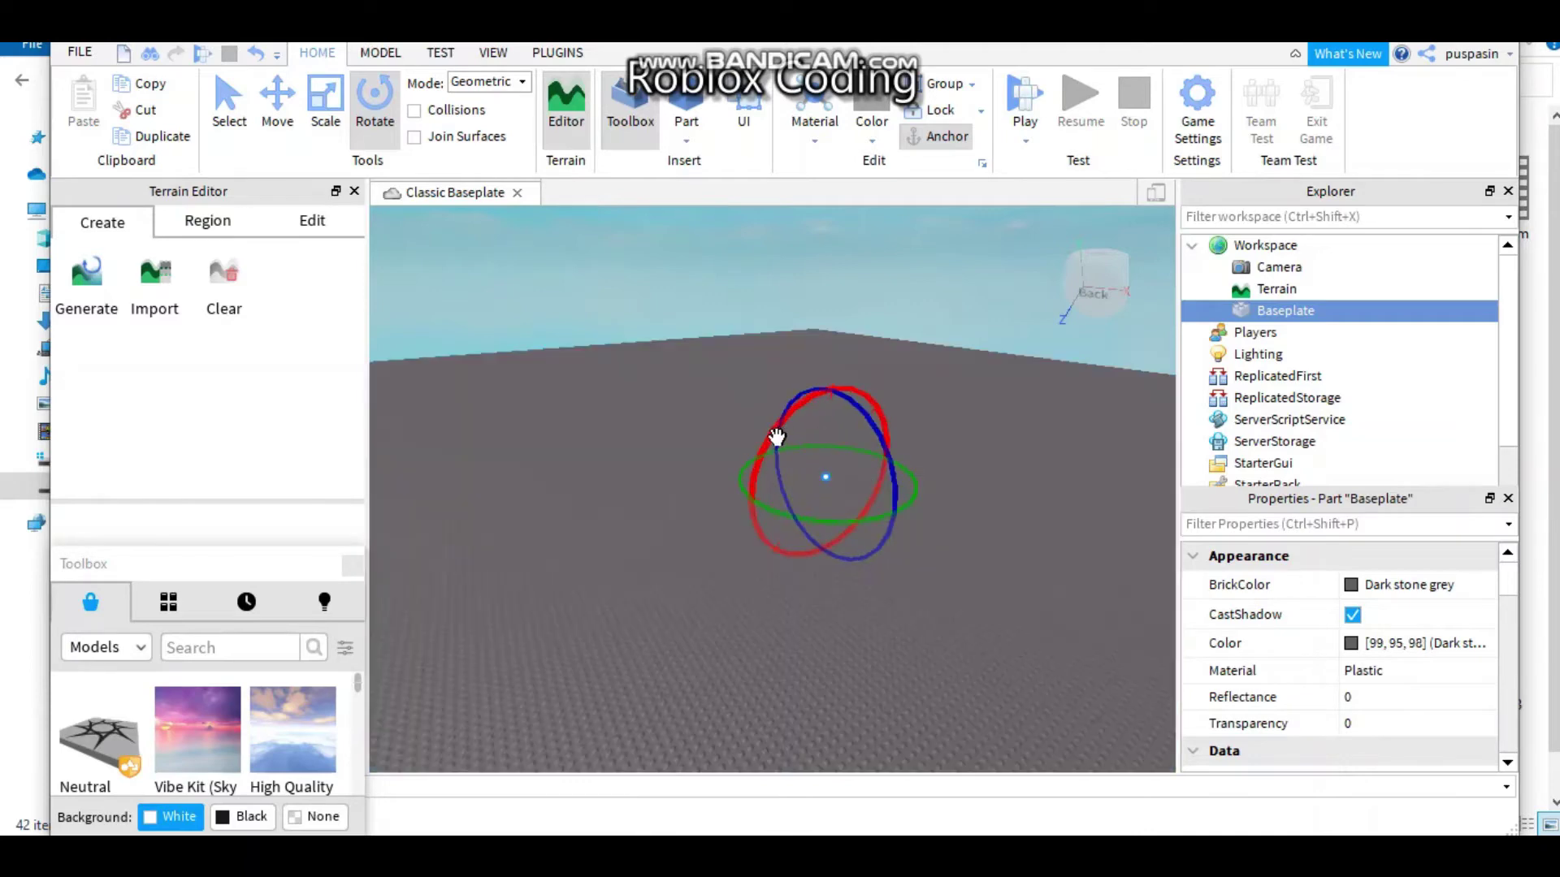
drag(777, 437, 866, 369)
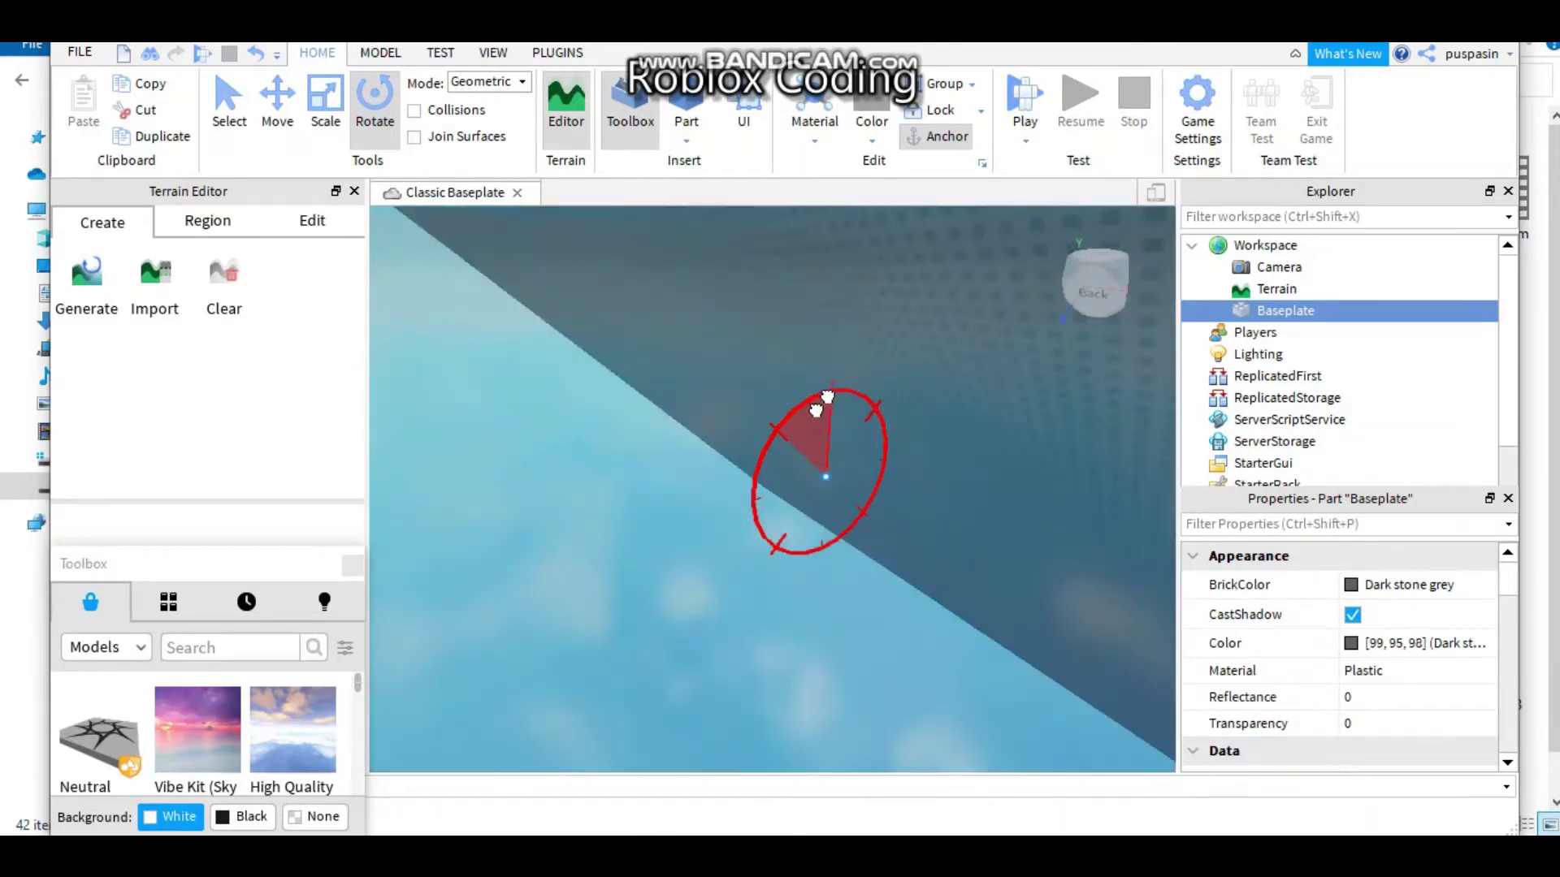
drag(827, 397, 794, 441)
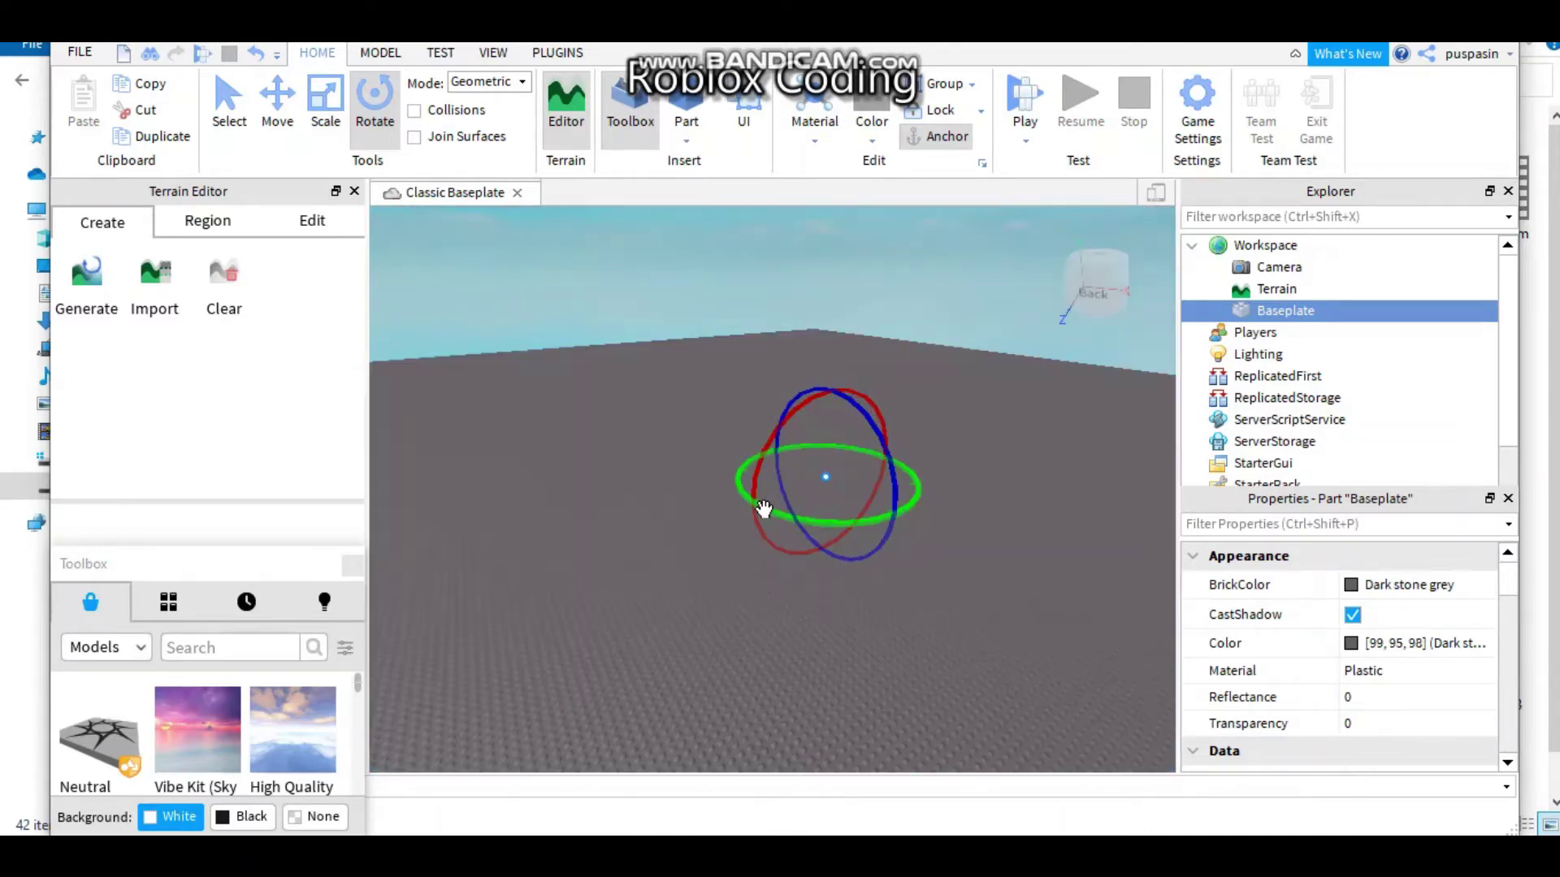
drag(763, 509, 870, 520)
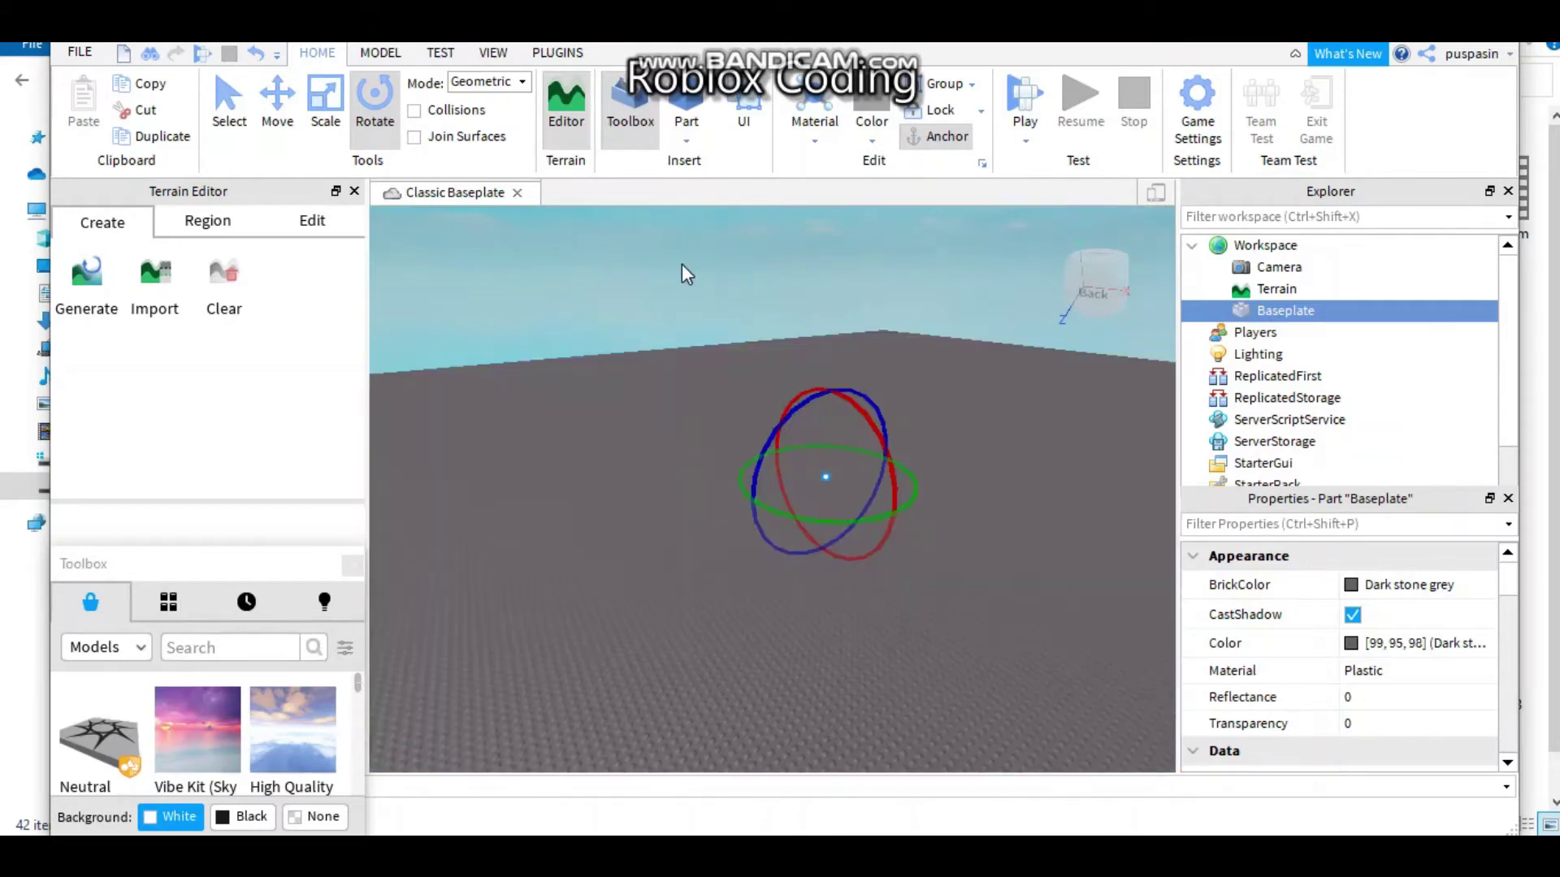
Resize the Baseplate along its Z axis and through its thickness with the Scale tool.
click(273, 92)
click(322, 102)
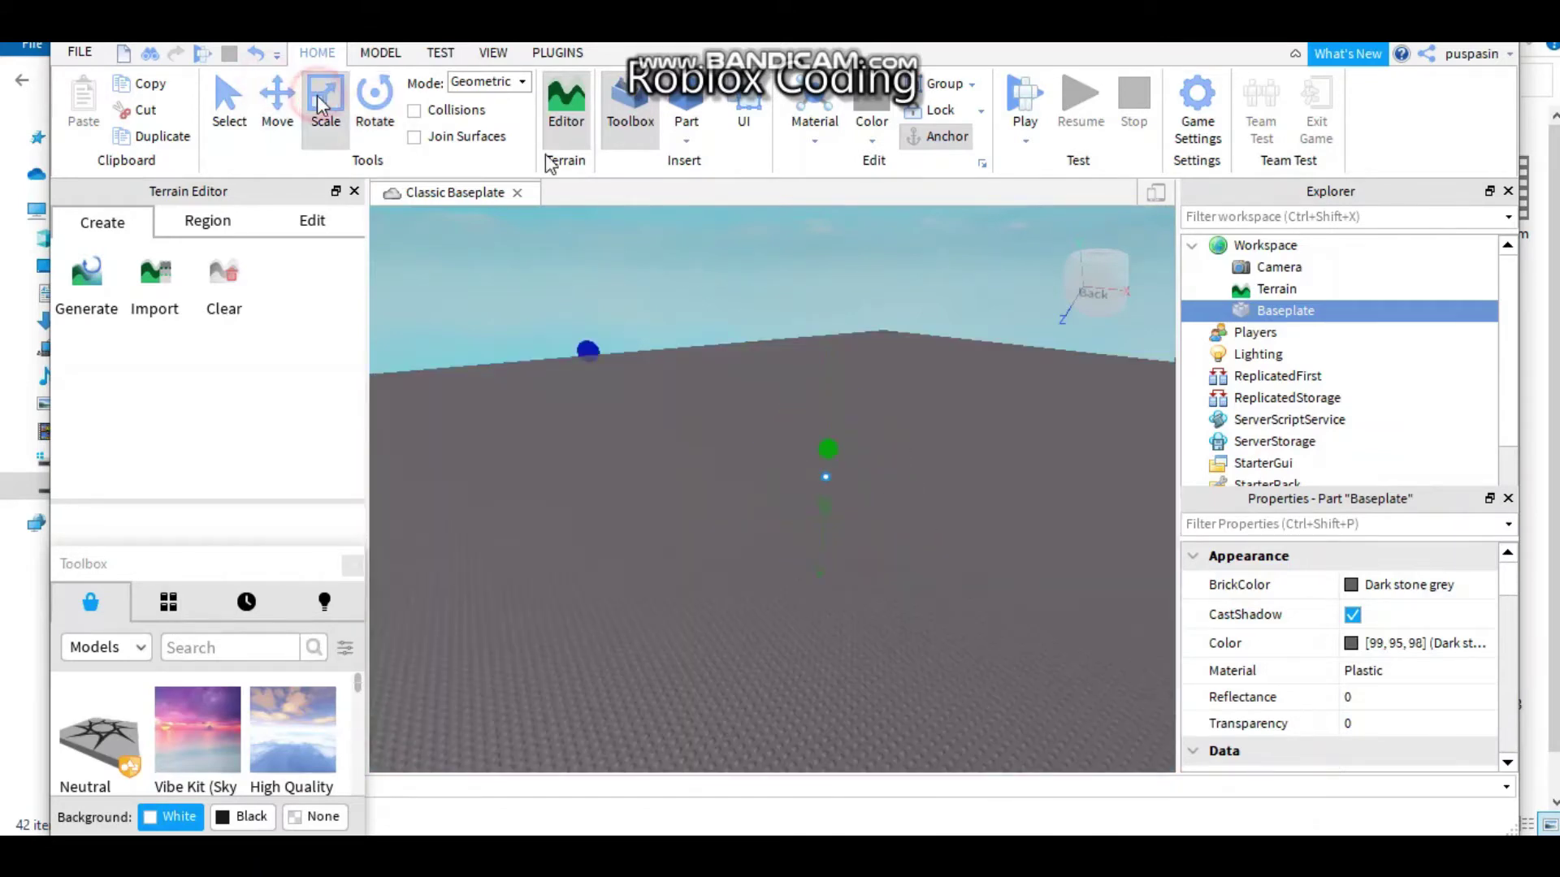
middle_drag(584, 352, 610, 365)
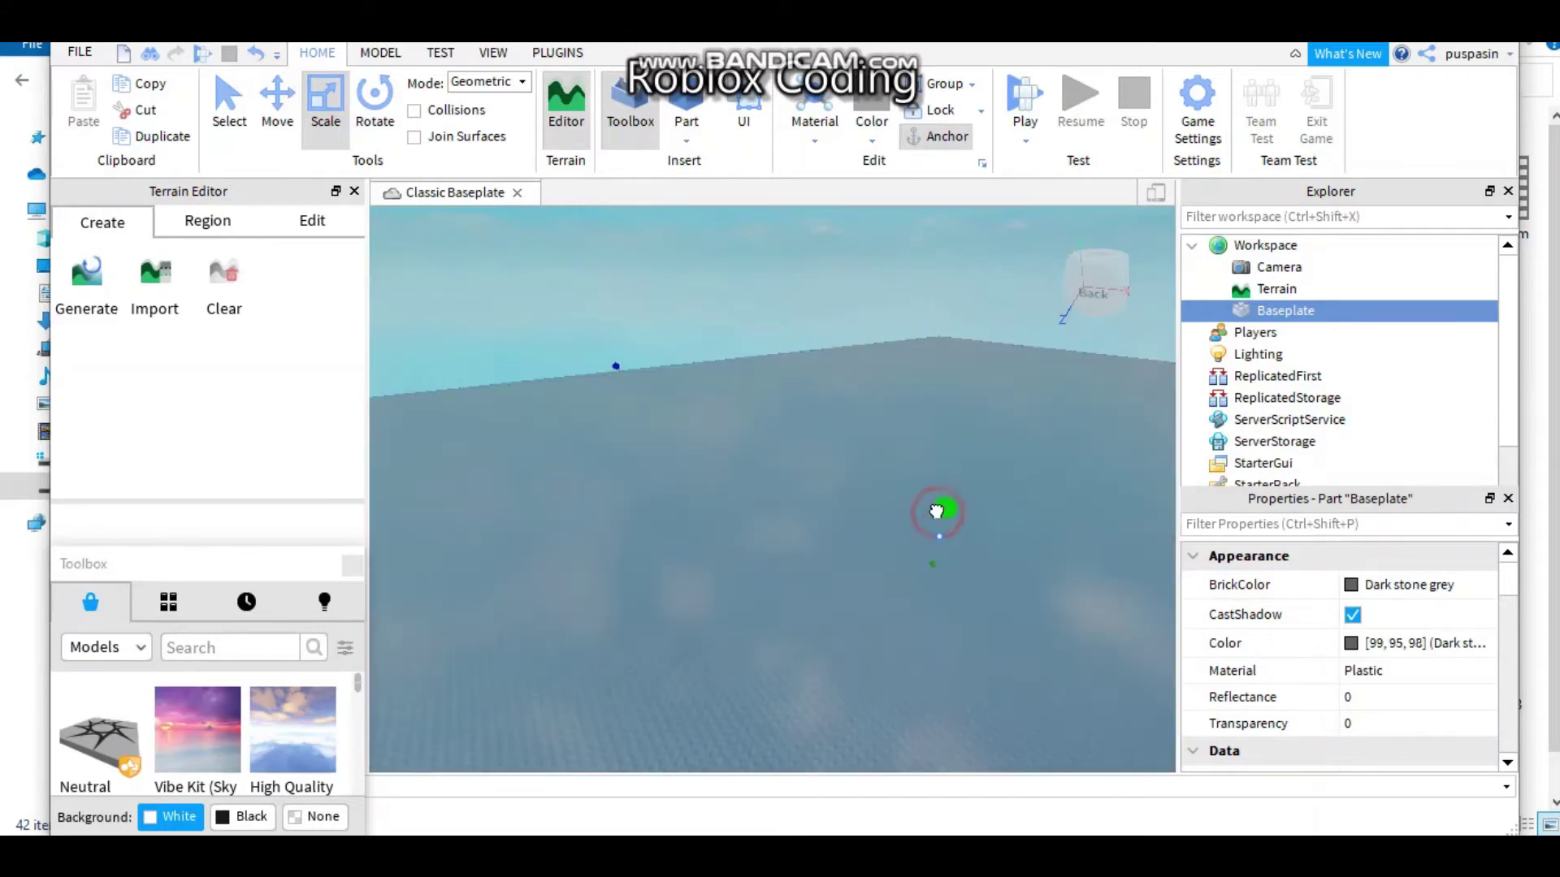
mouse_move(940, 509)
mouse_down()
mouse_move(936, 438)
mouse_move(966, 454)
mouse_move(958, 431)
mouse_move(947, 517)
mouse_up()
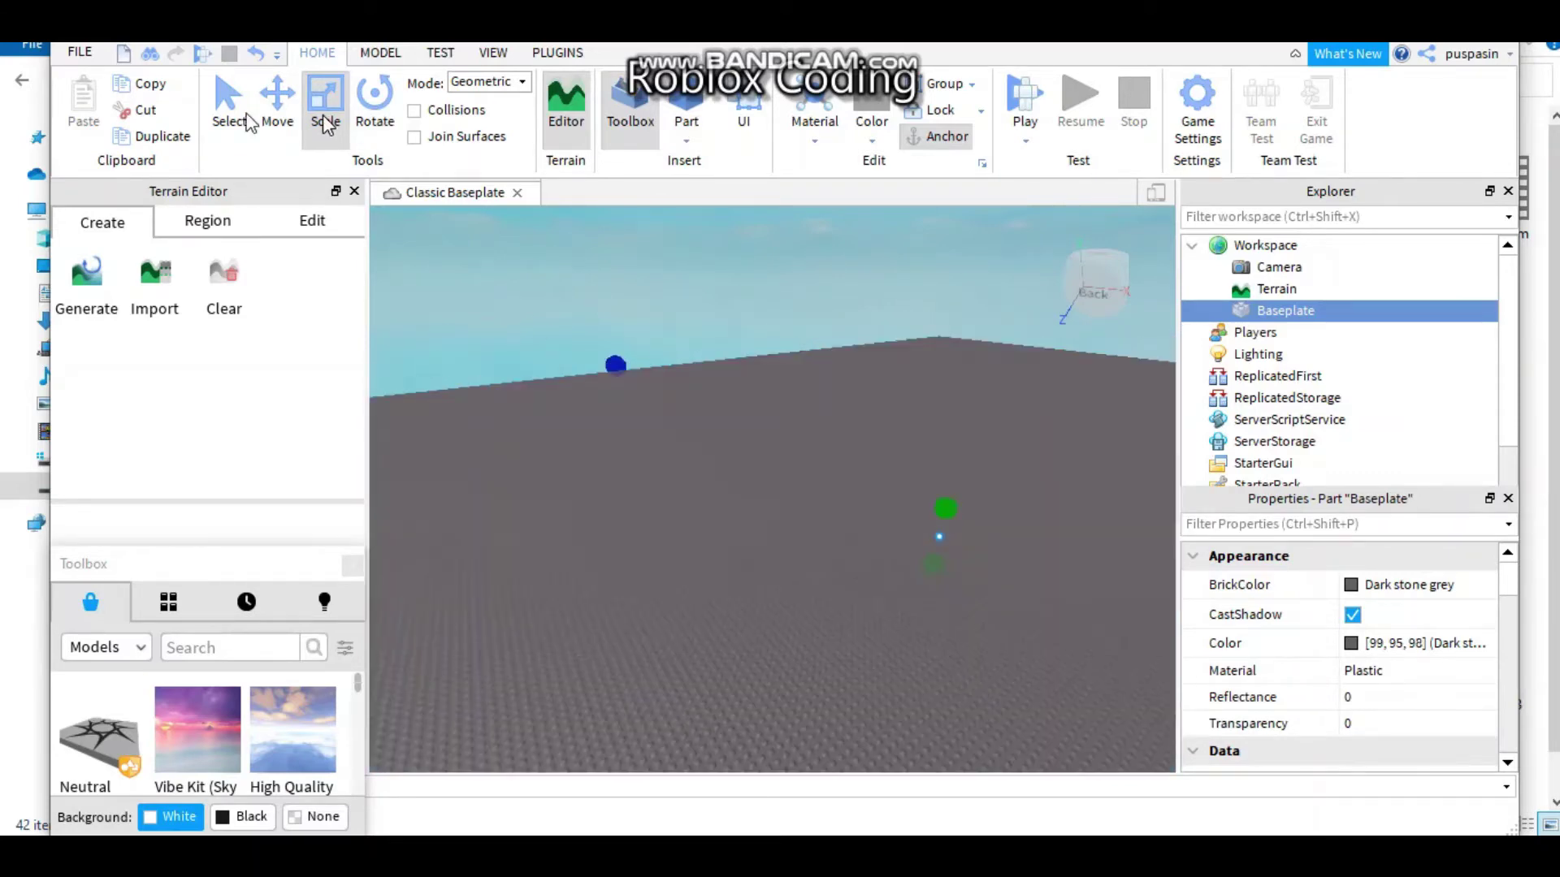
Reposition the Baseplate along its axes with the Move tool and adjust its thickness with the Scale tool.
click(277, 106)
drag(854, 579, 1044, 398)
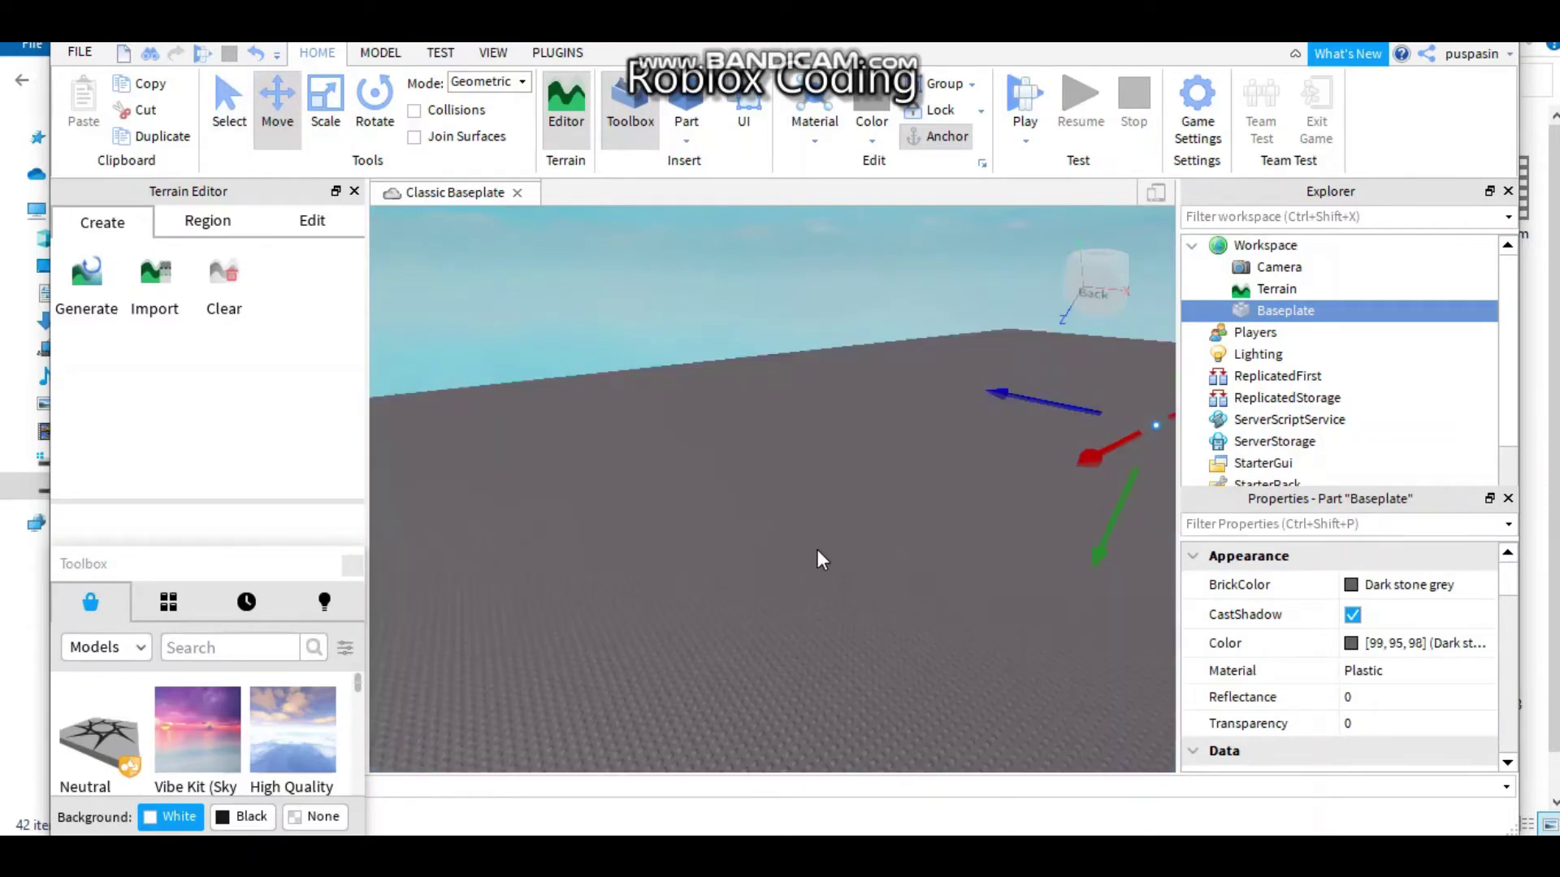
drag(817, 549, 924, 489)
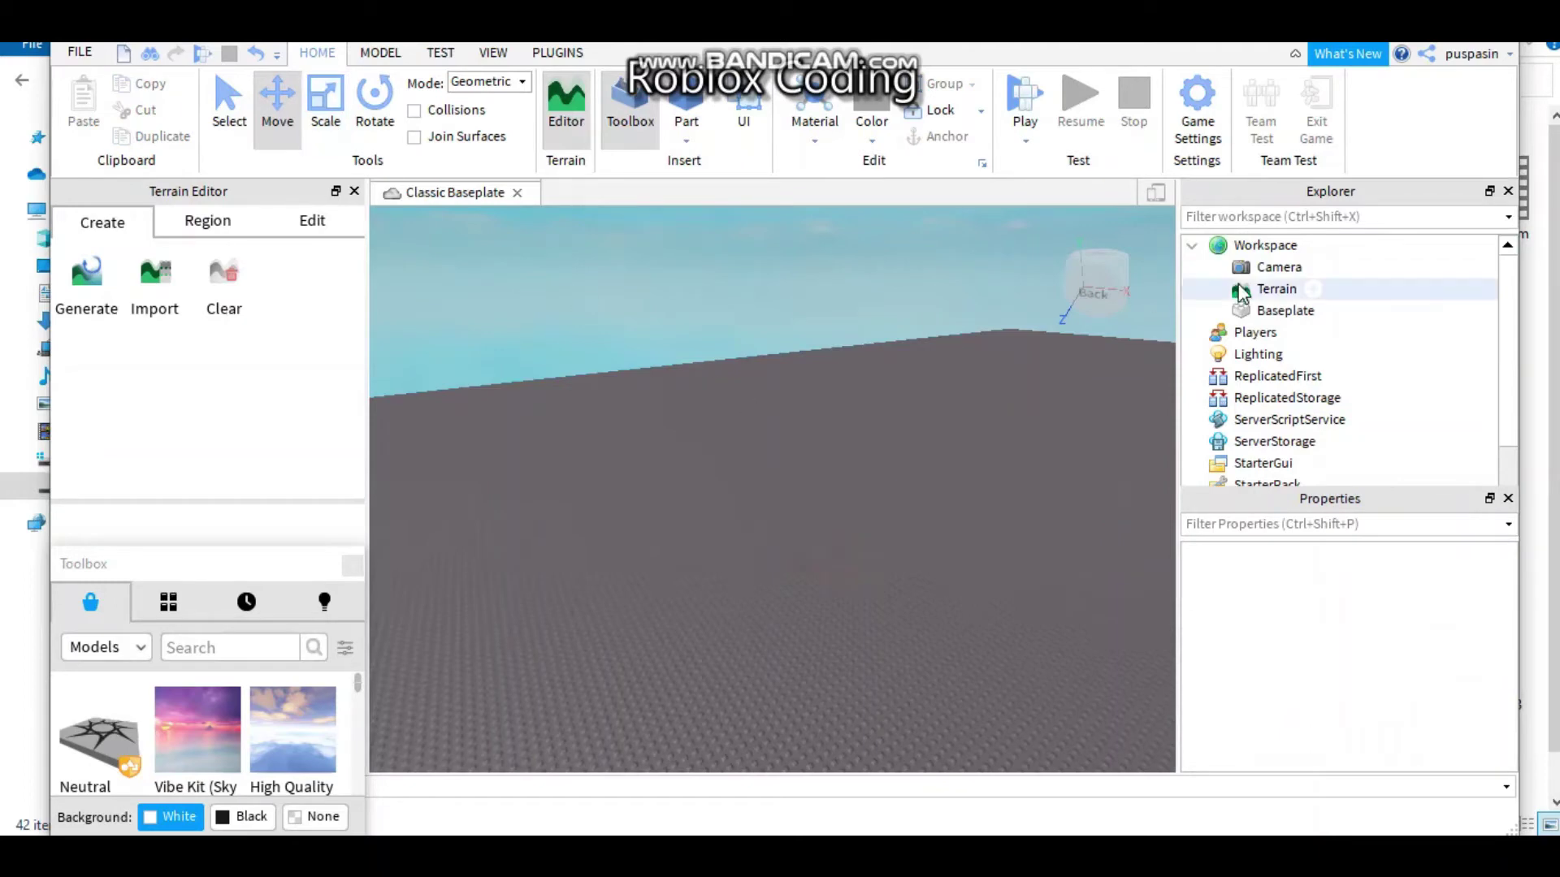
click(1286, 313)
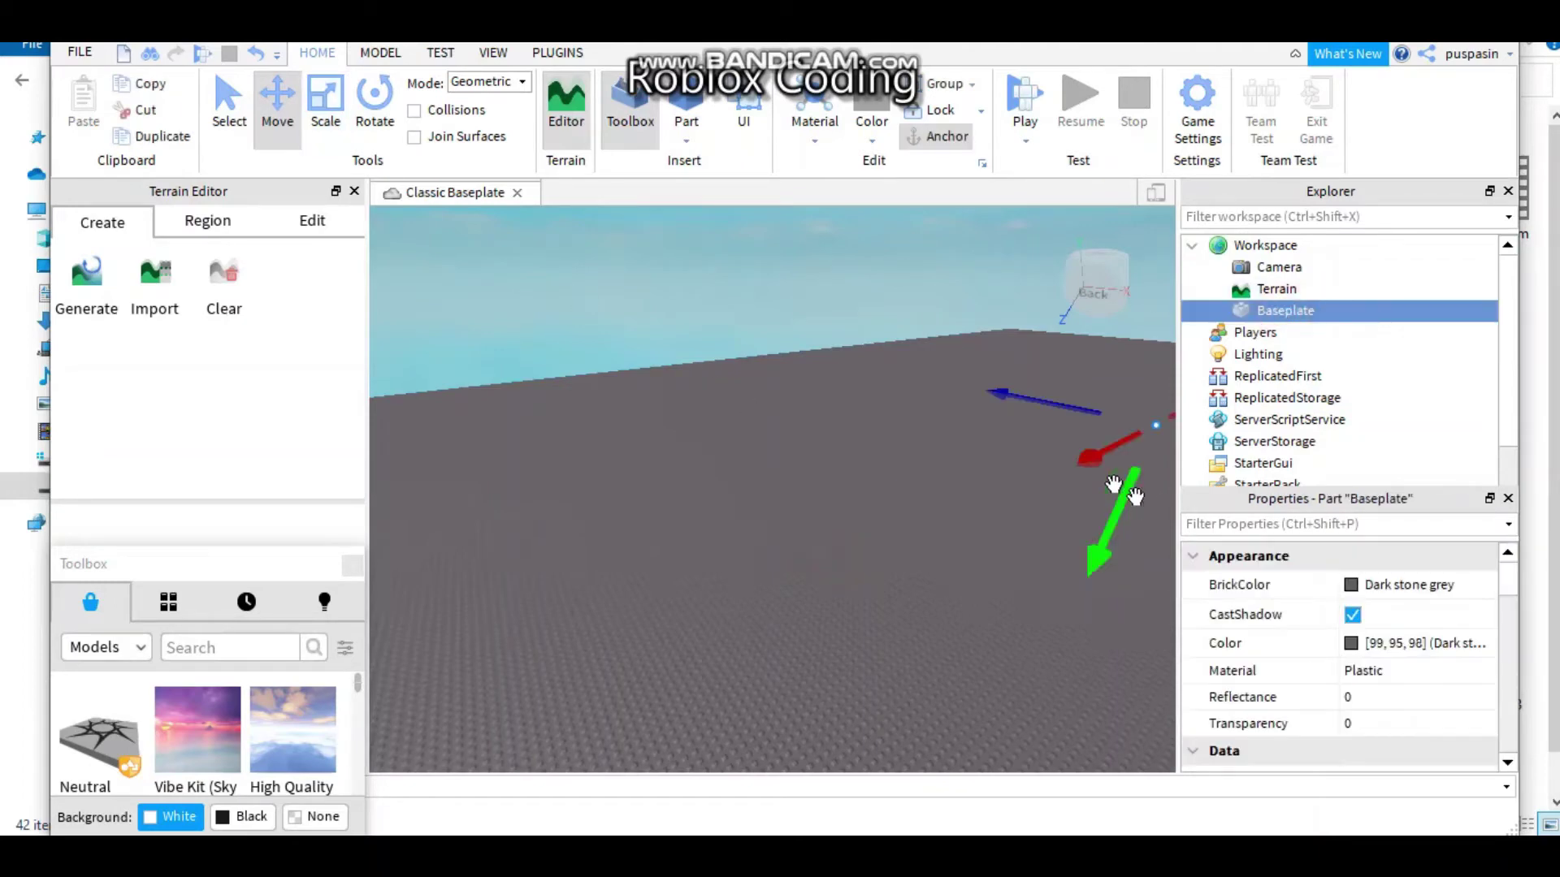
key(f)
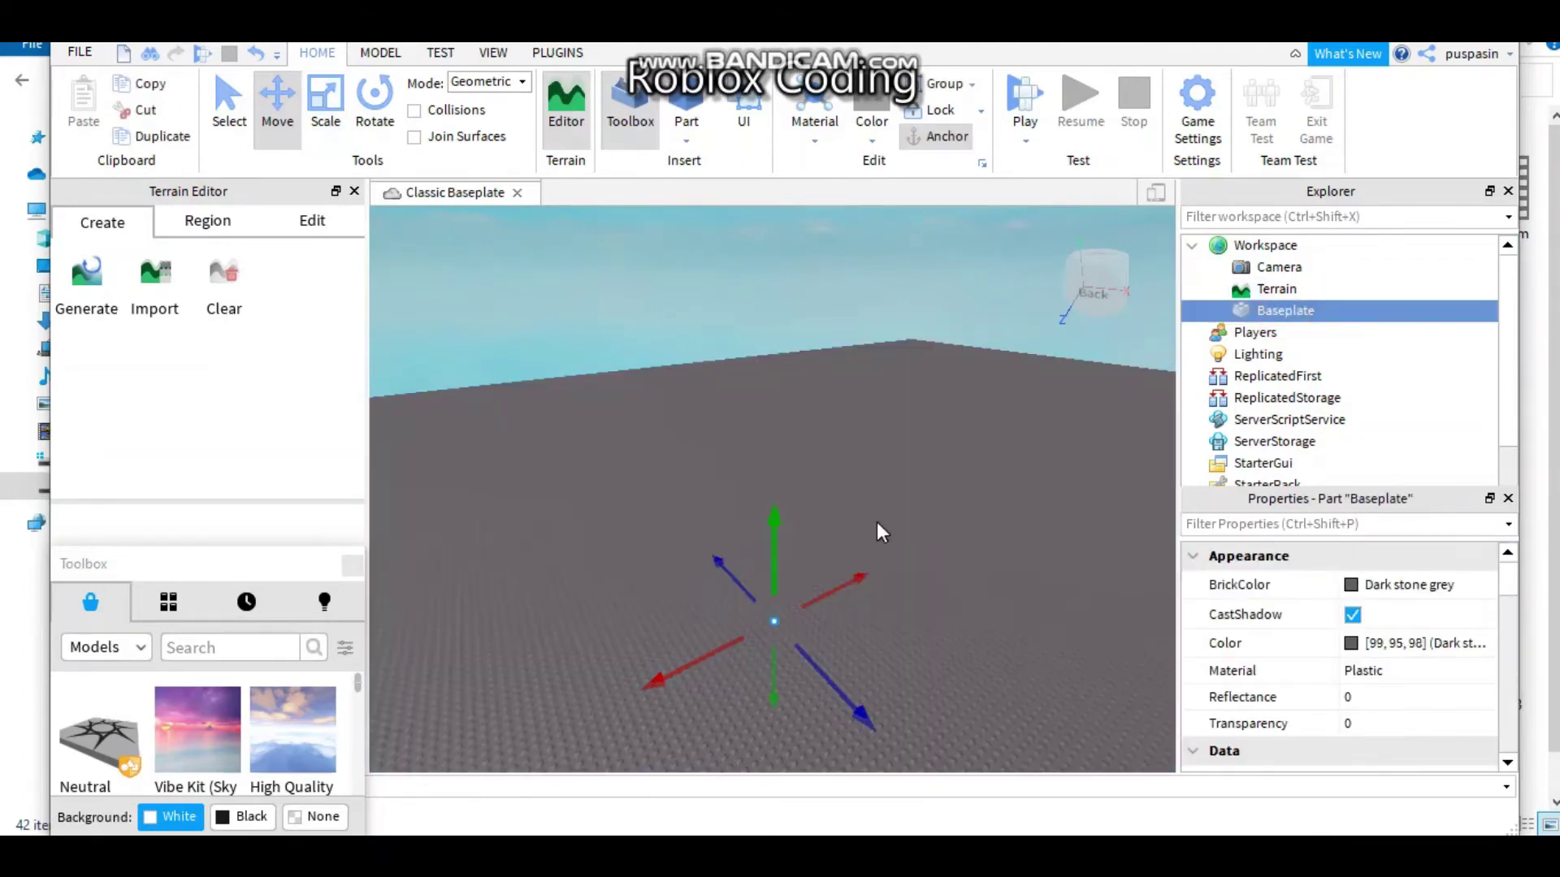
drag(781, 689, 752, 429)
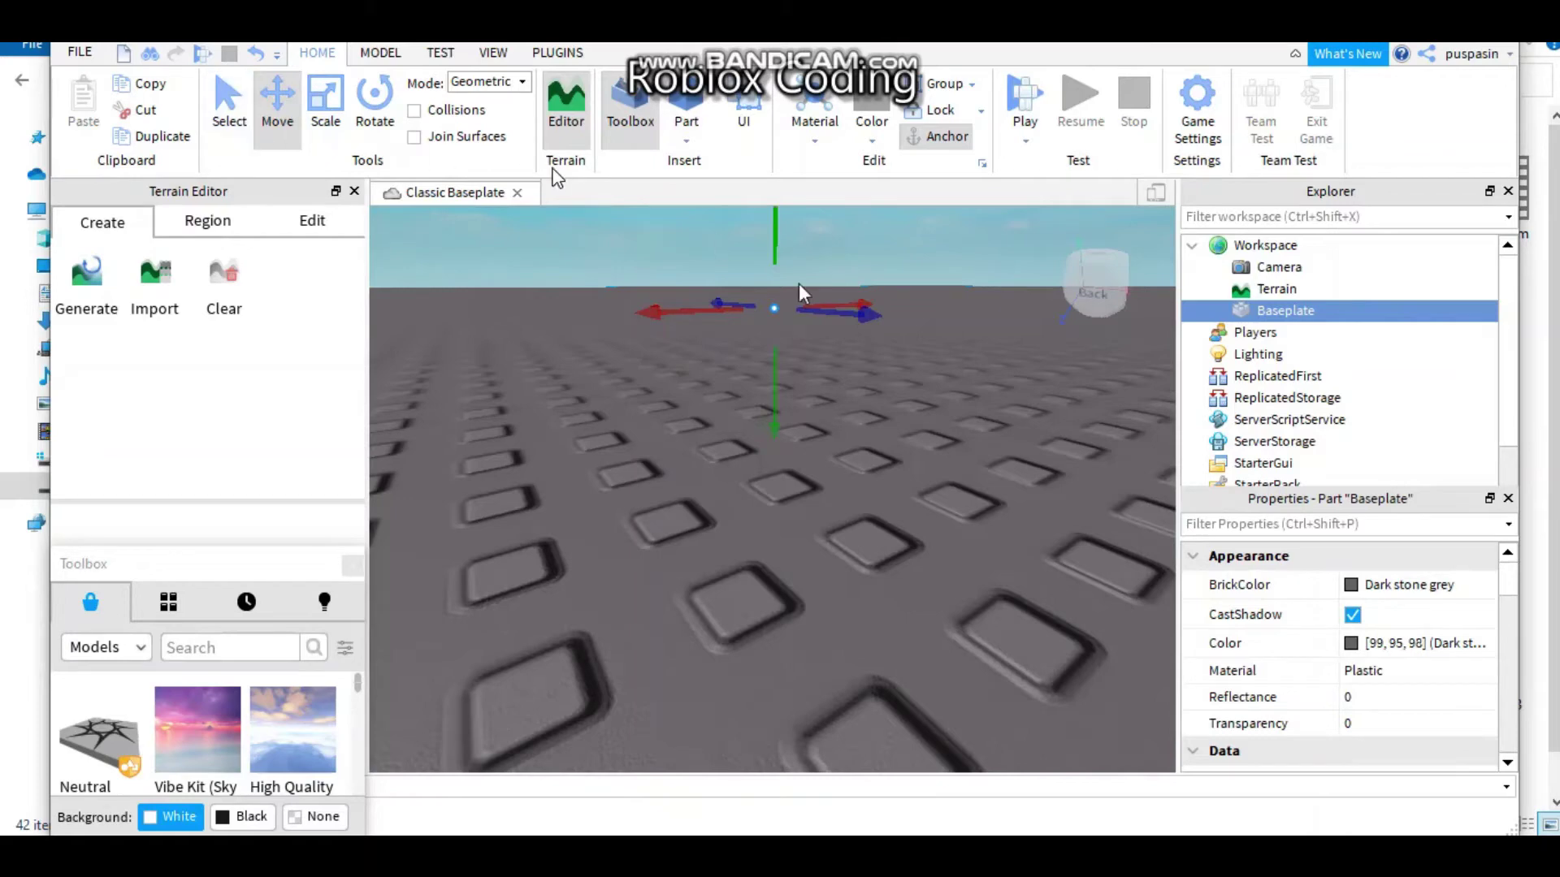
drag(754, 310, 759, 421)
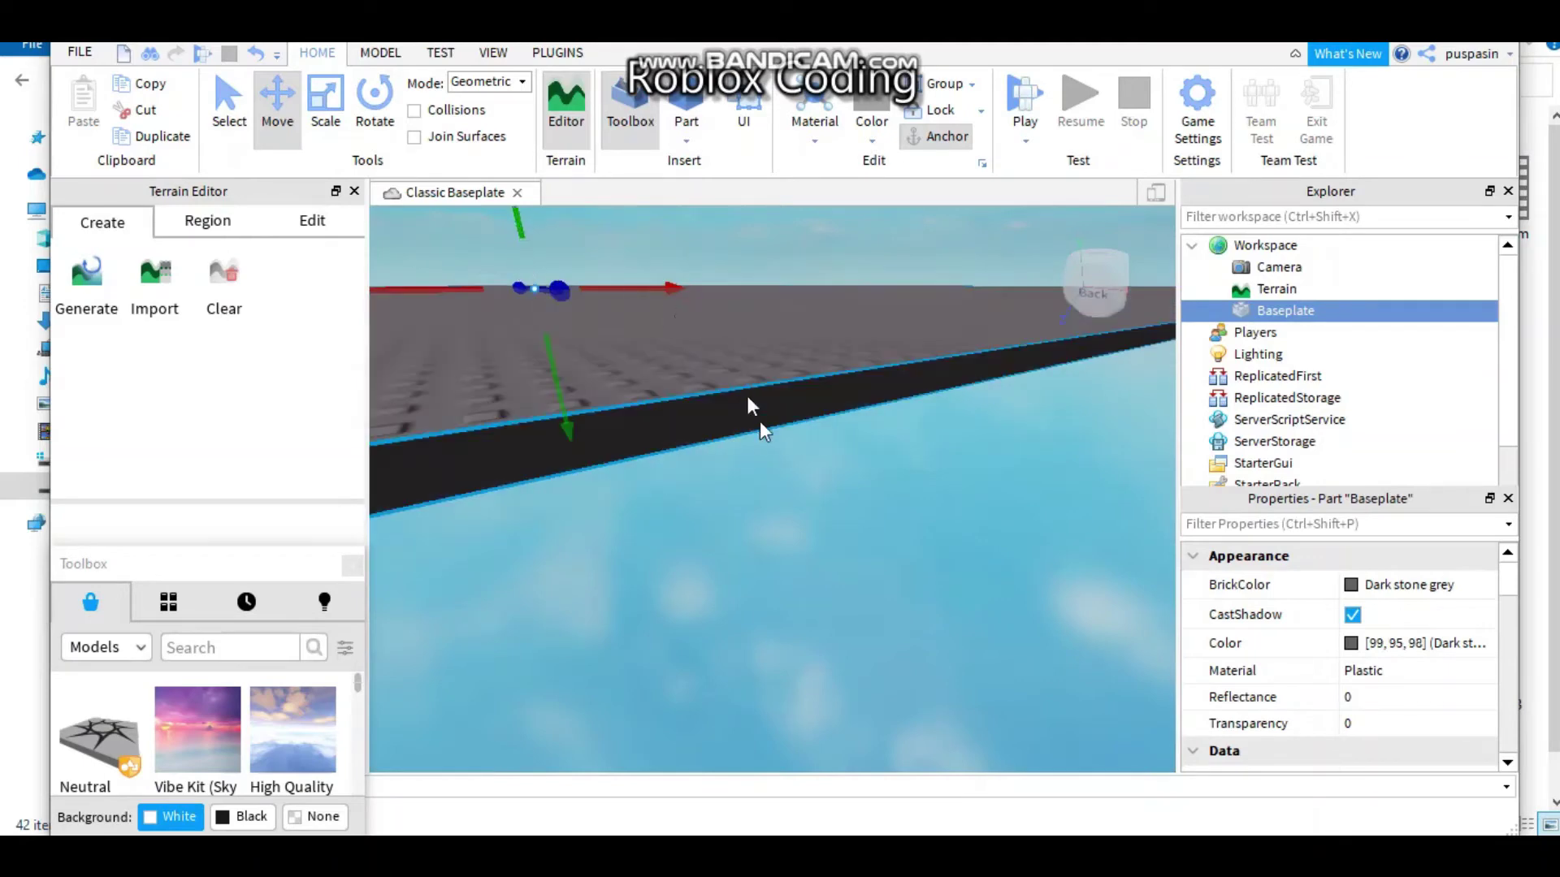
click(329, 114)
drag(553, 327, 546, 337)
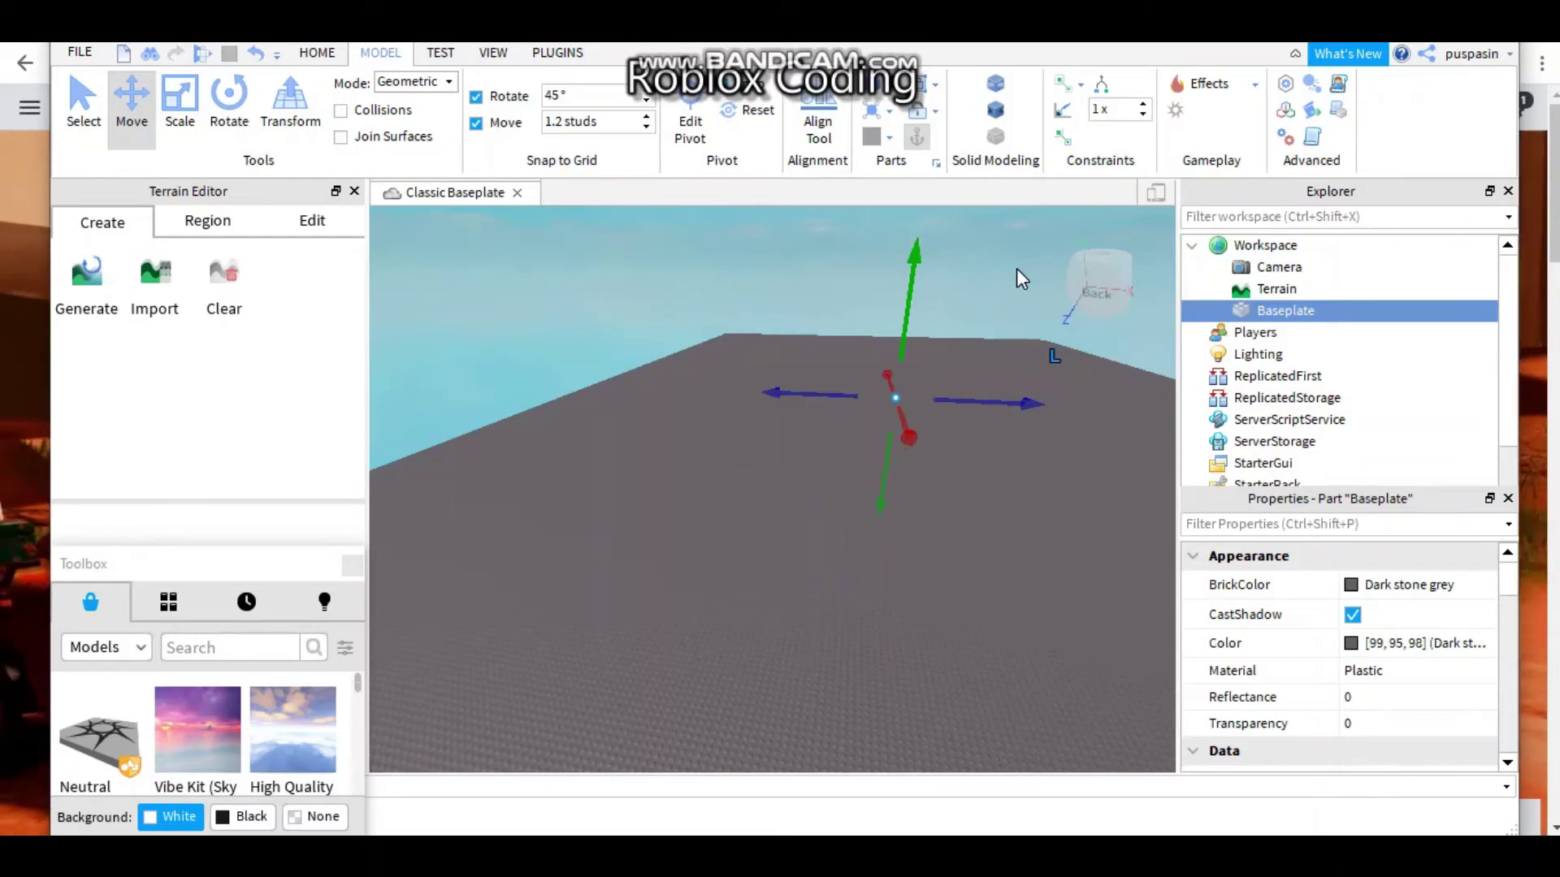
key(Down)
key(Down)
key(Up)
key(Up)
key(Up)
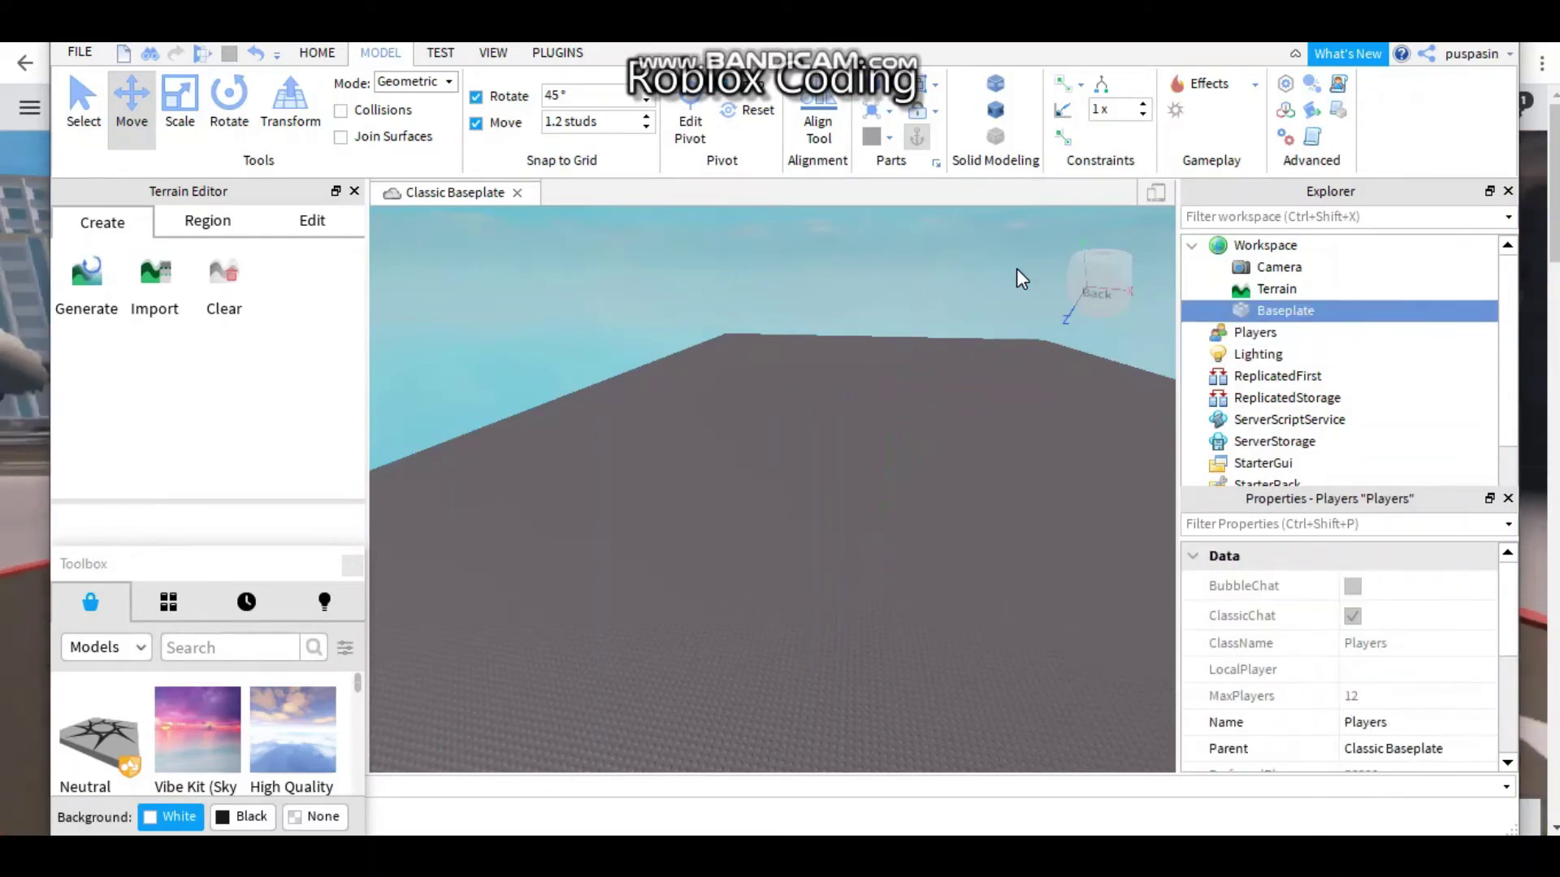
click(1292, 313)
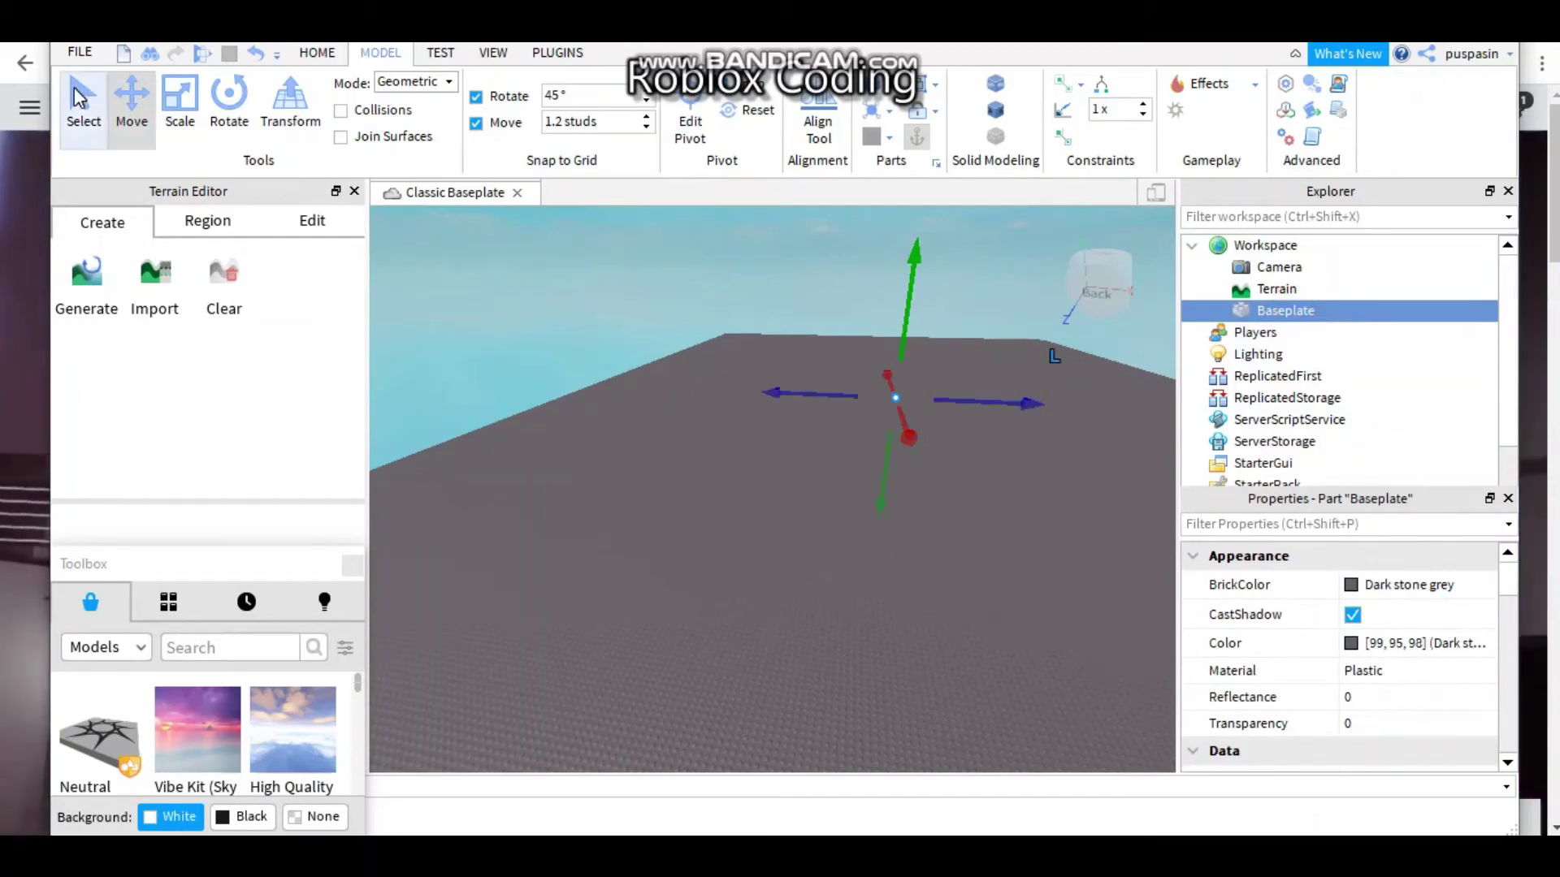
Switch to the Select tool and fly the camera up, down, right and left to view the Baseplate.
click(75, 86)
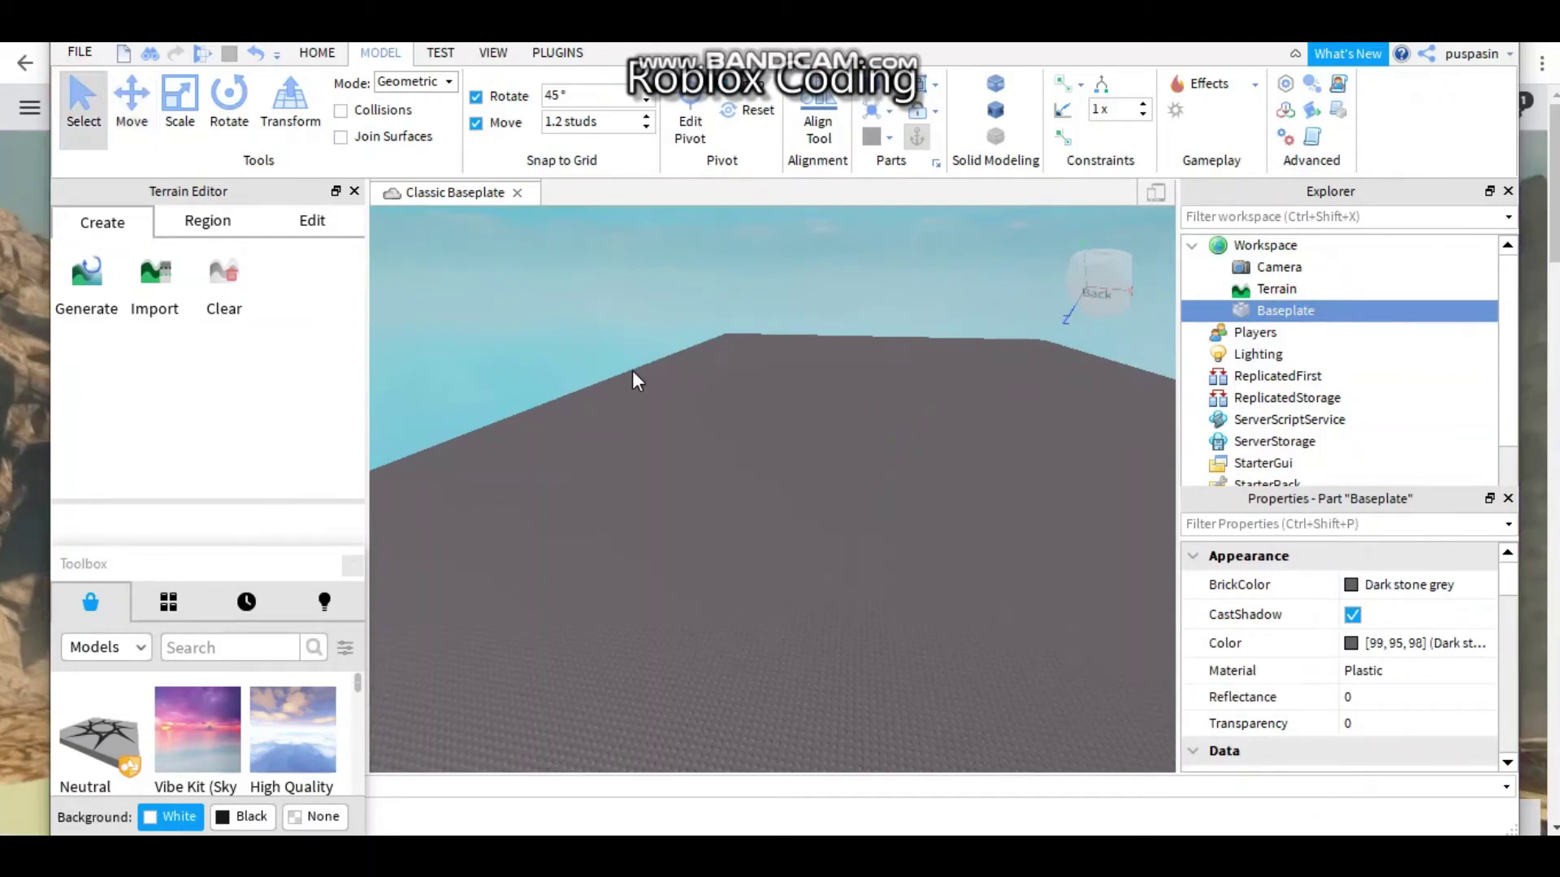
key(e)
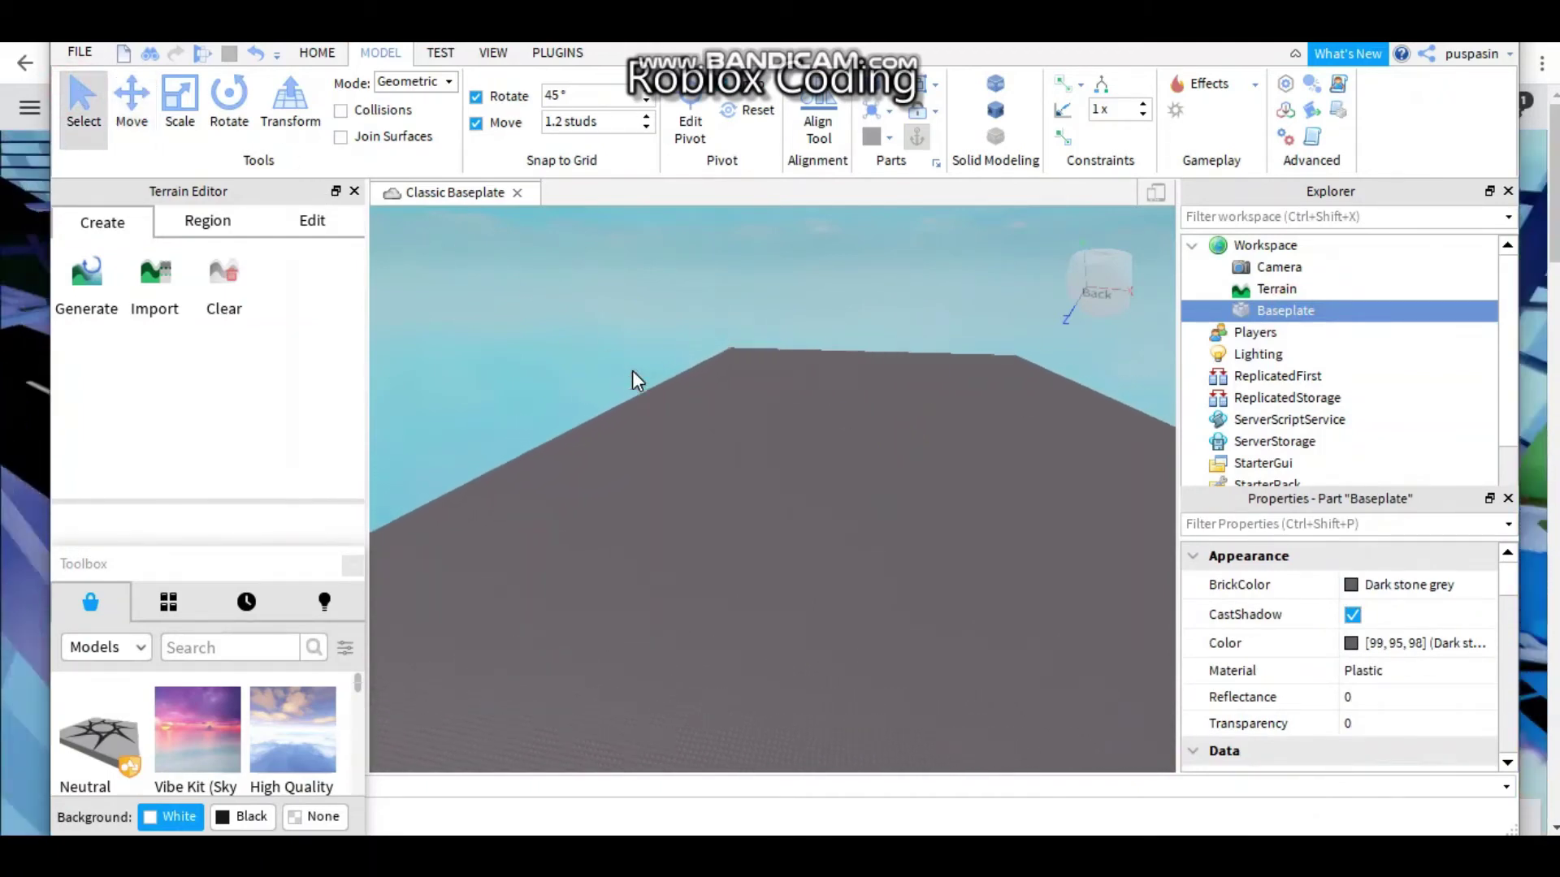
key(e)
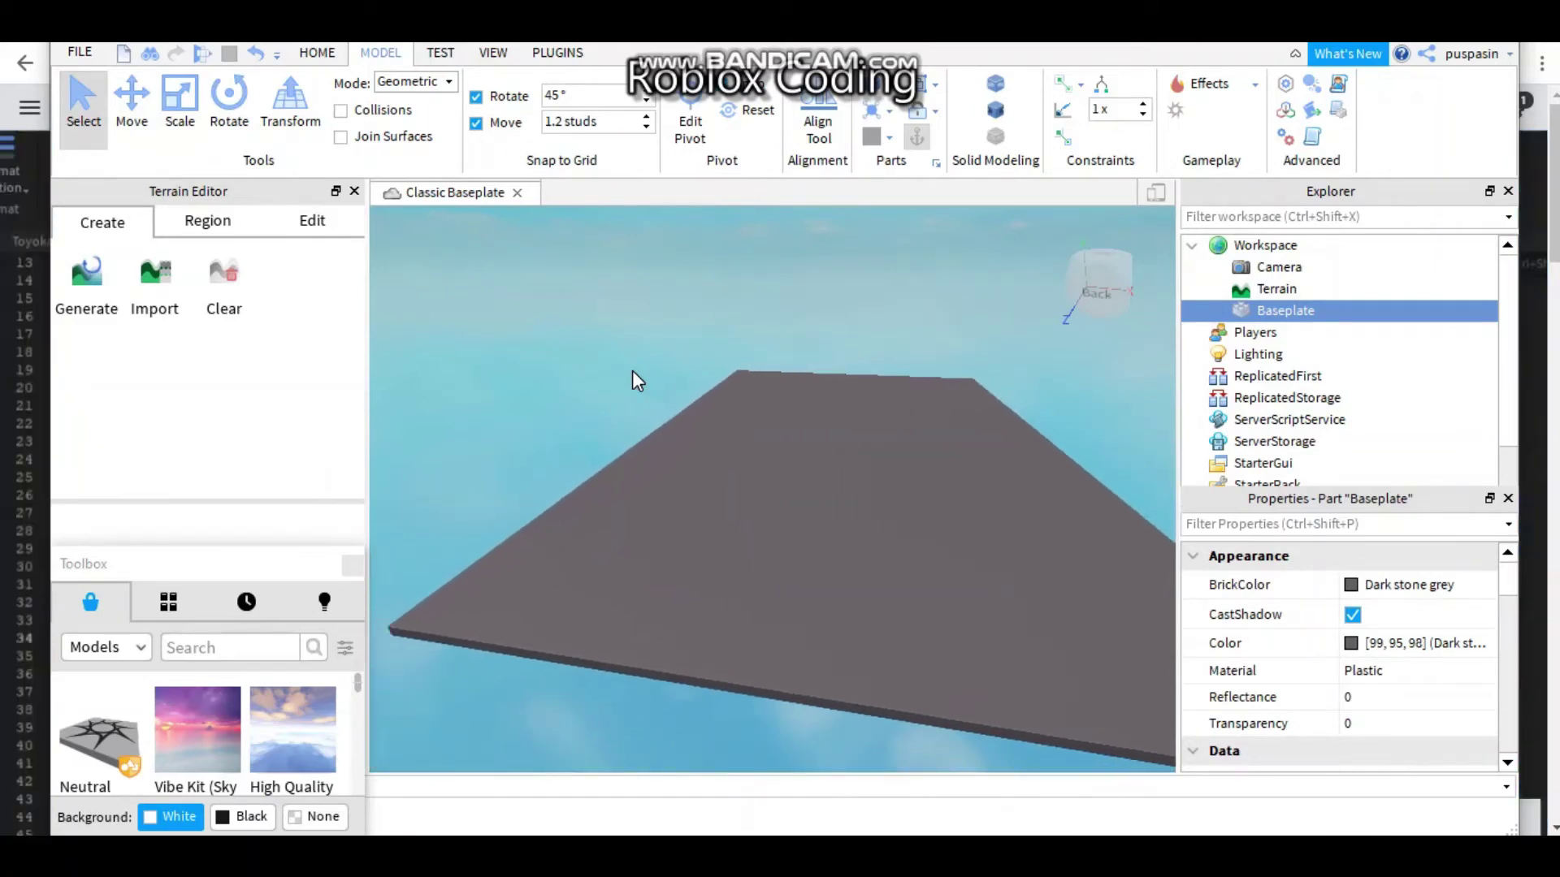
key(e)
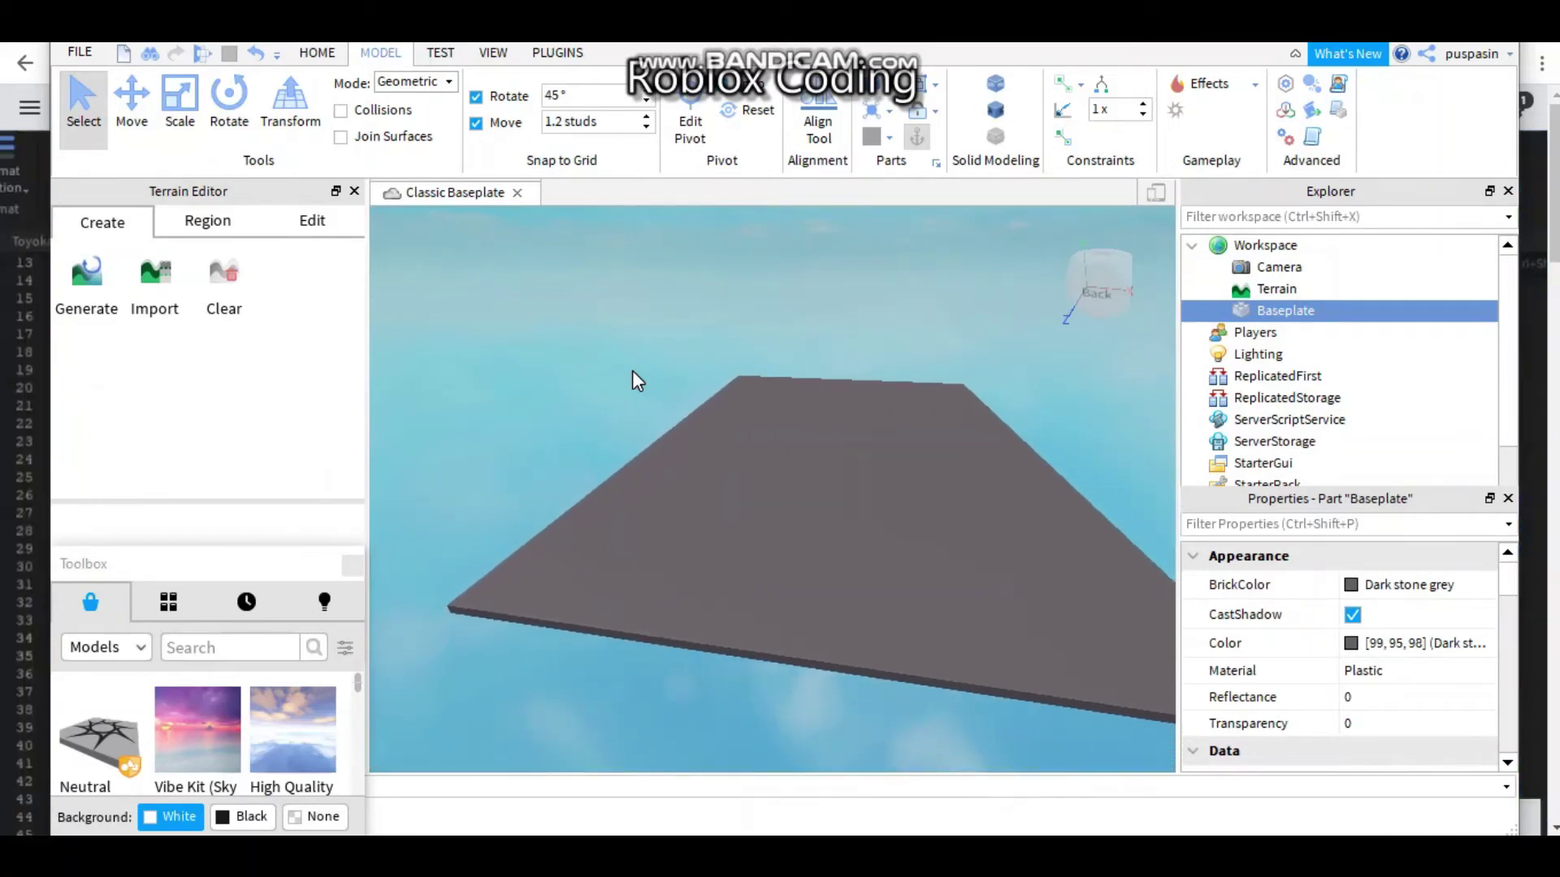
key(q)
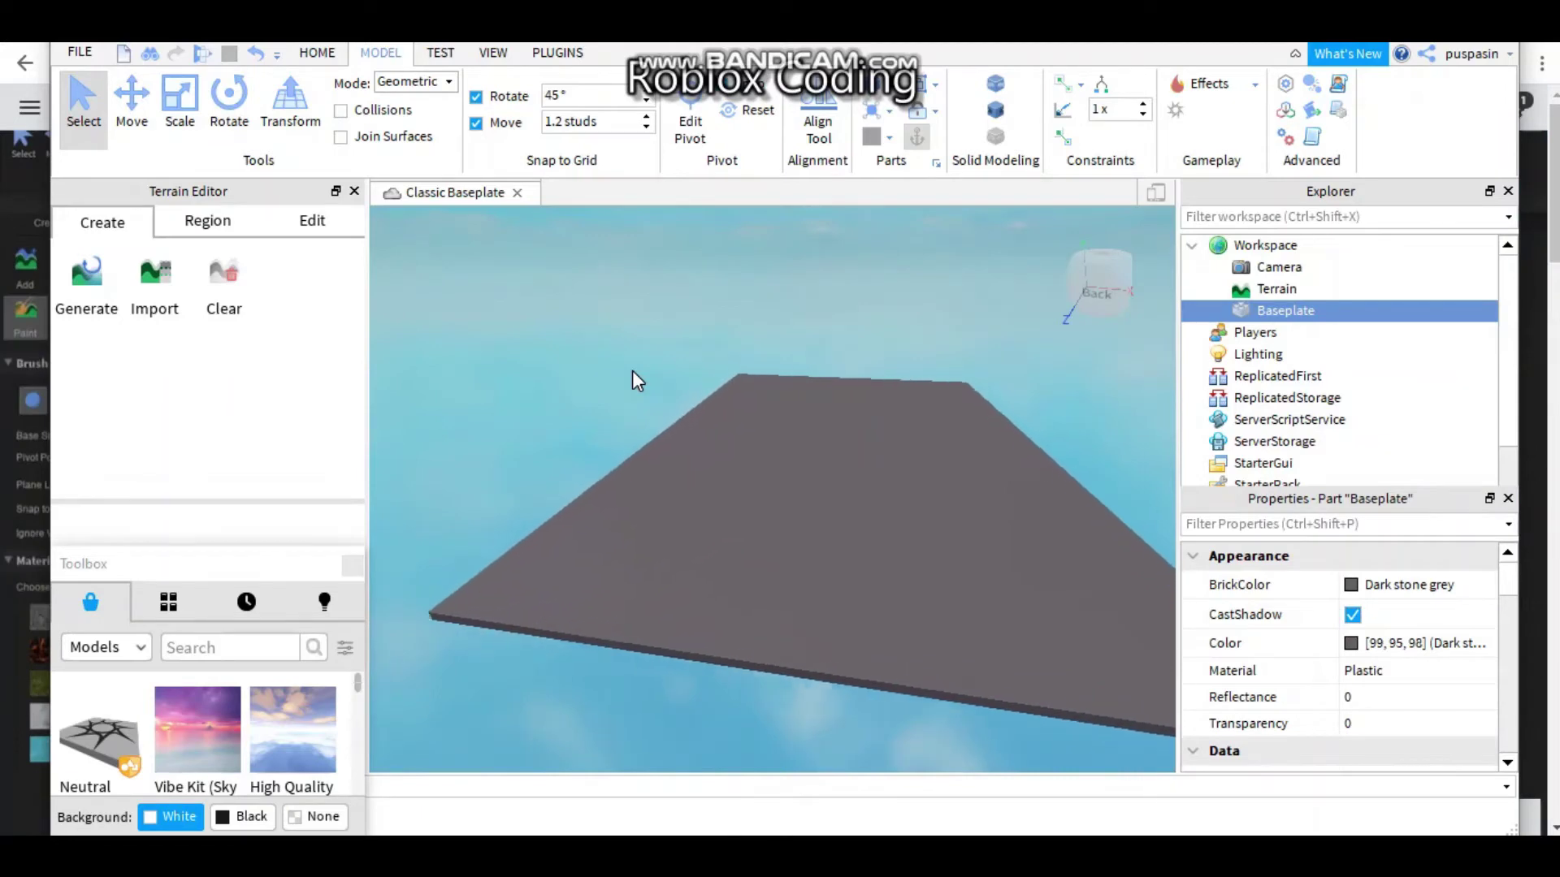
key(q)
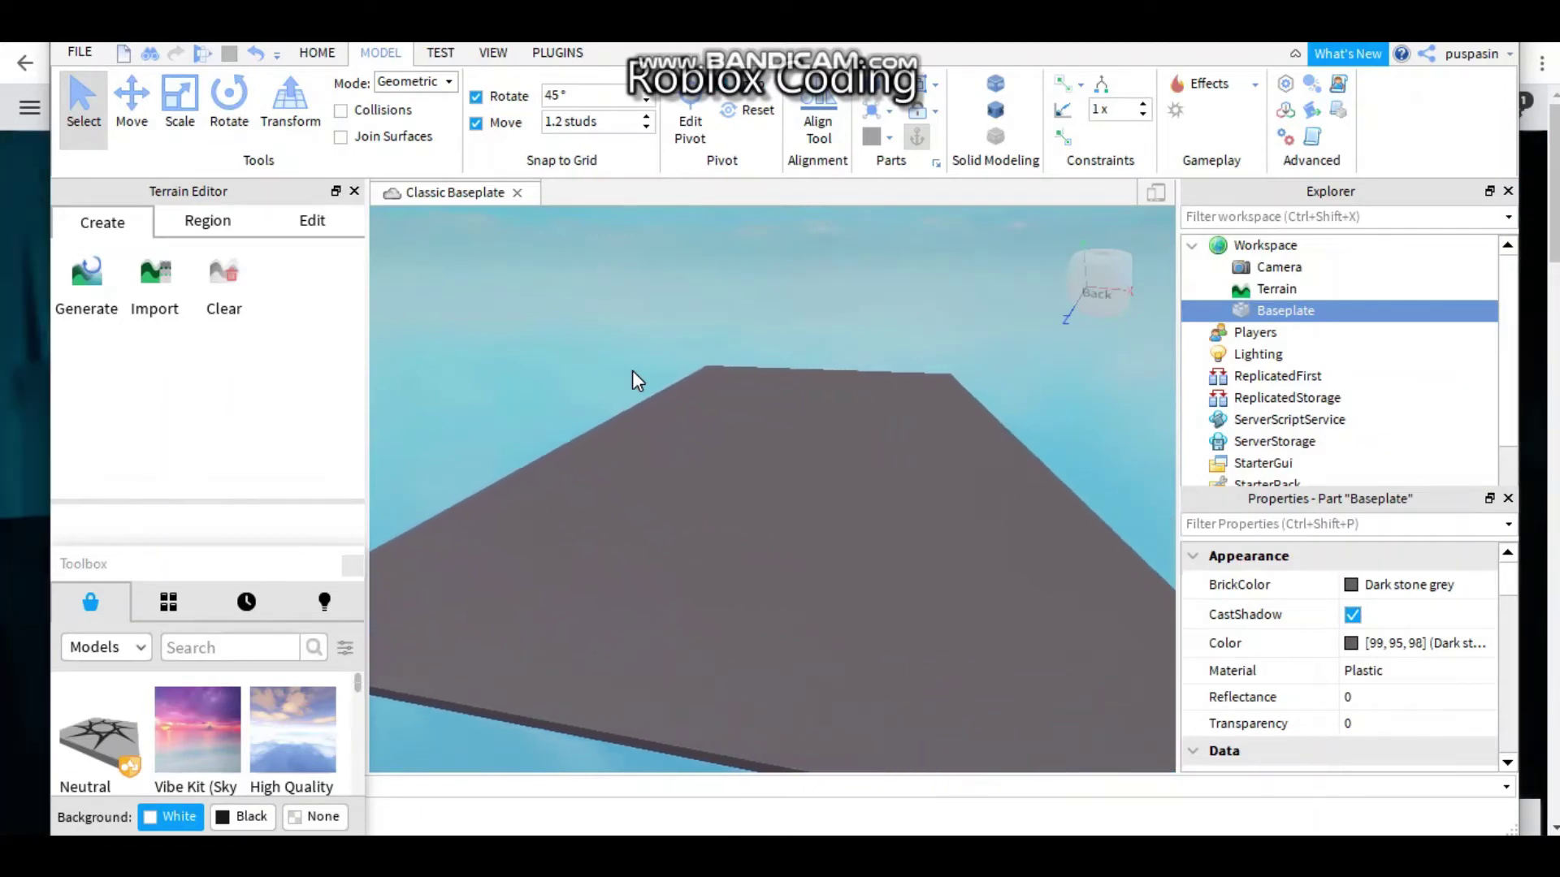
key(d)
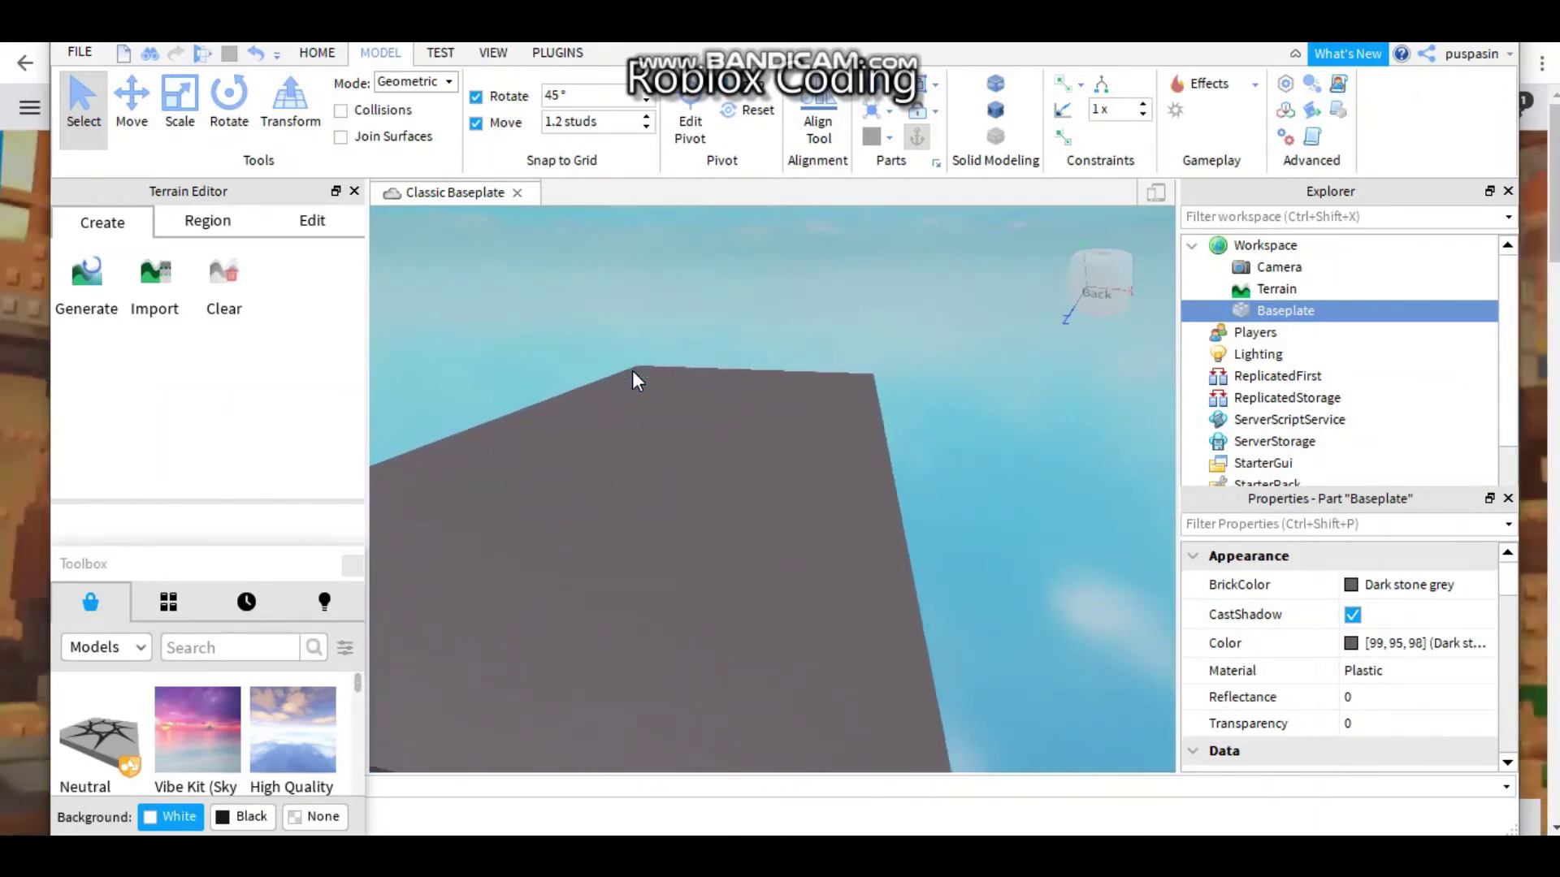
key(d)
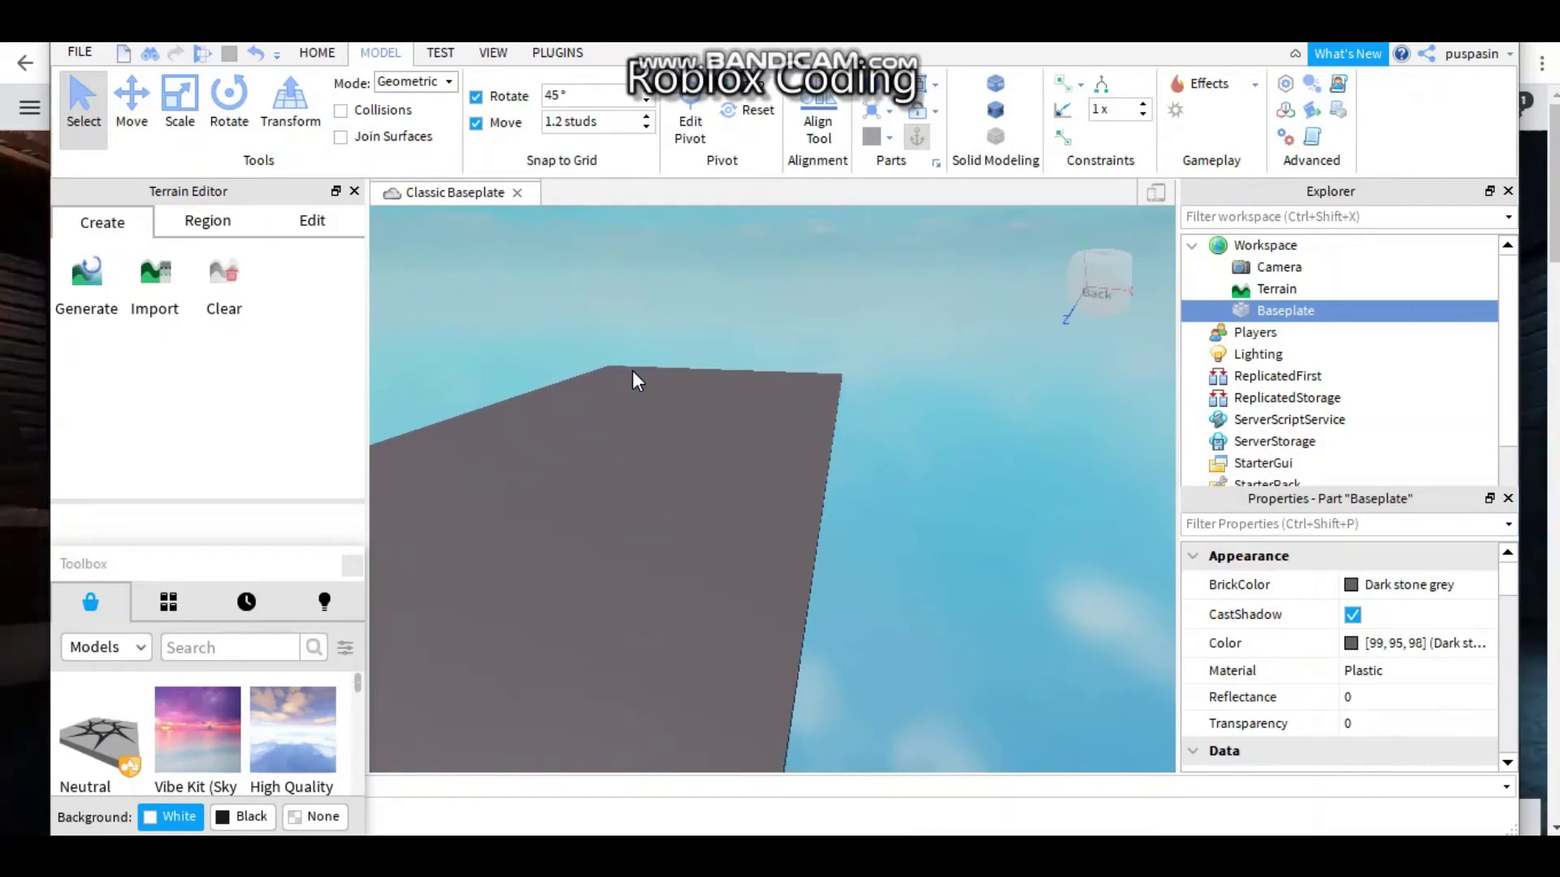
key(a)
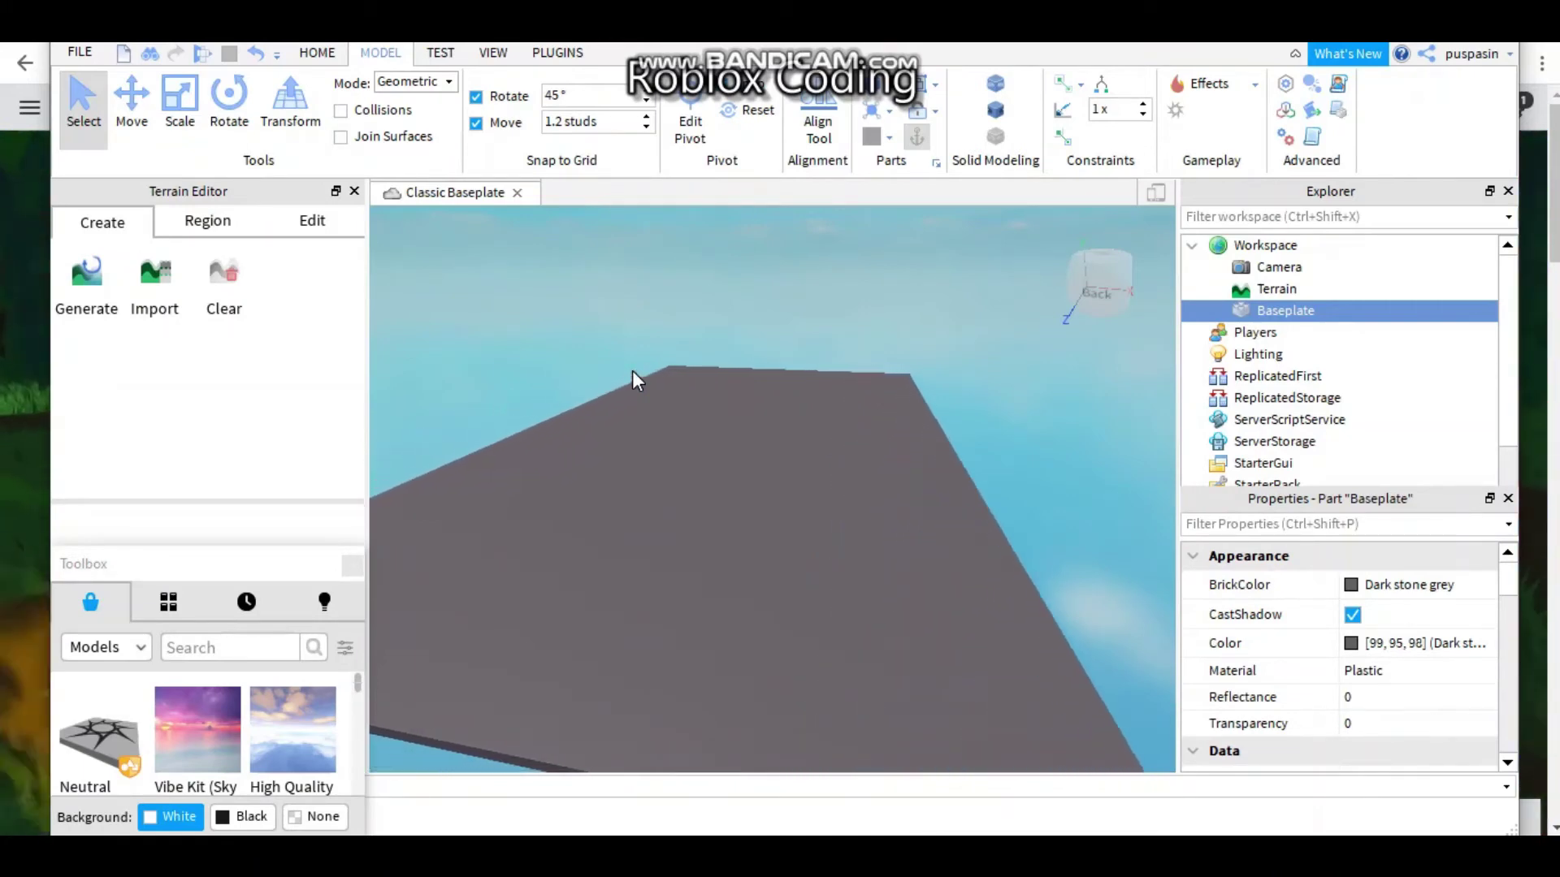
key(a)
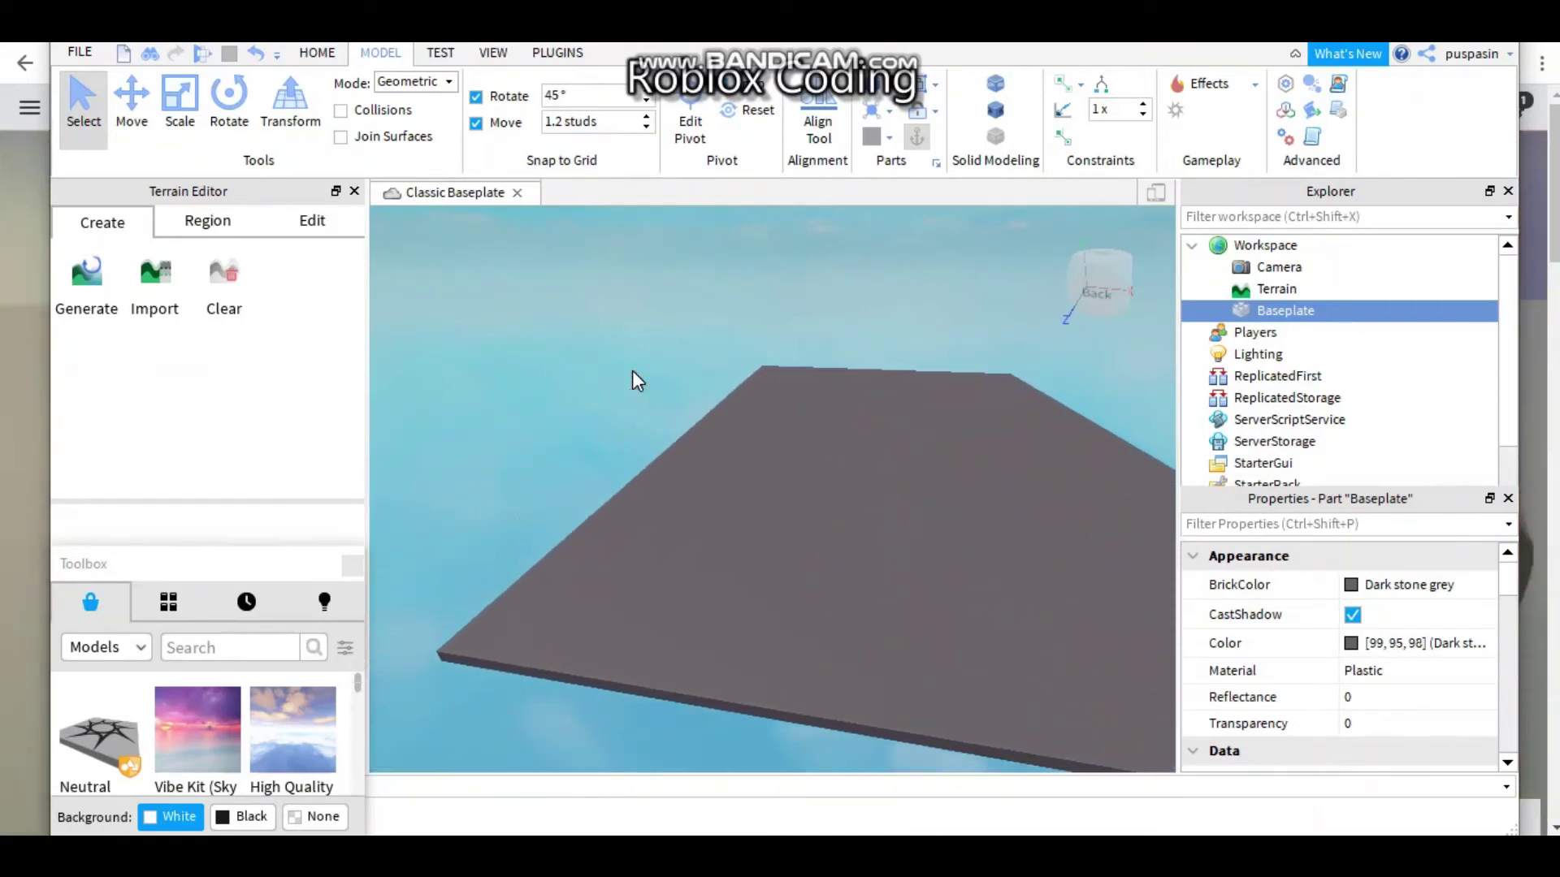
key(a)
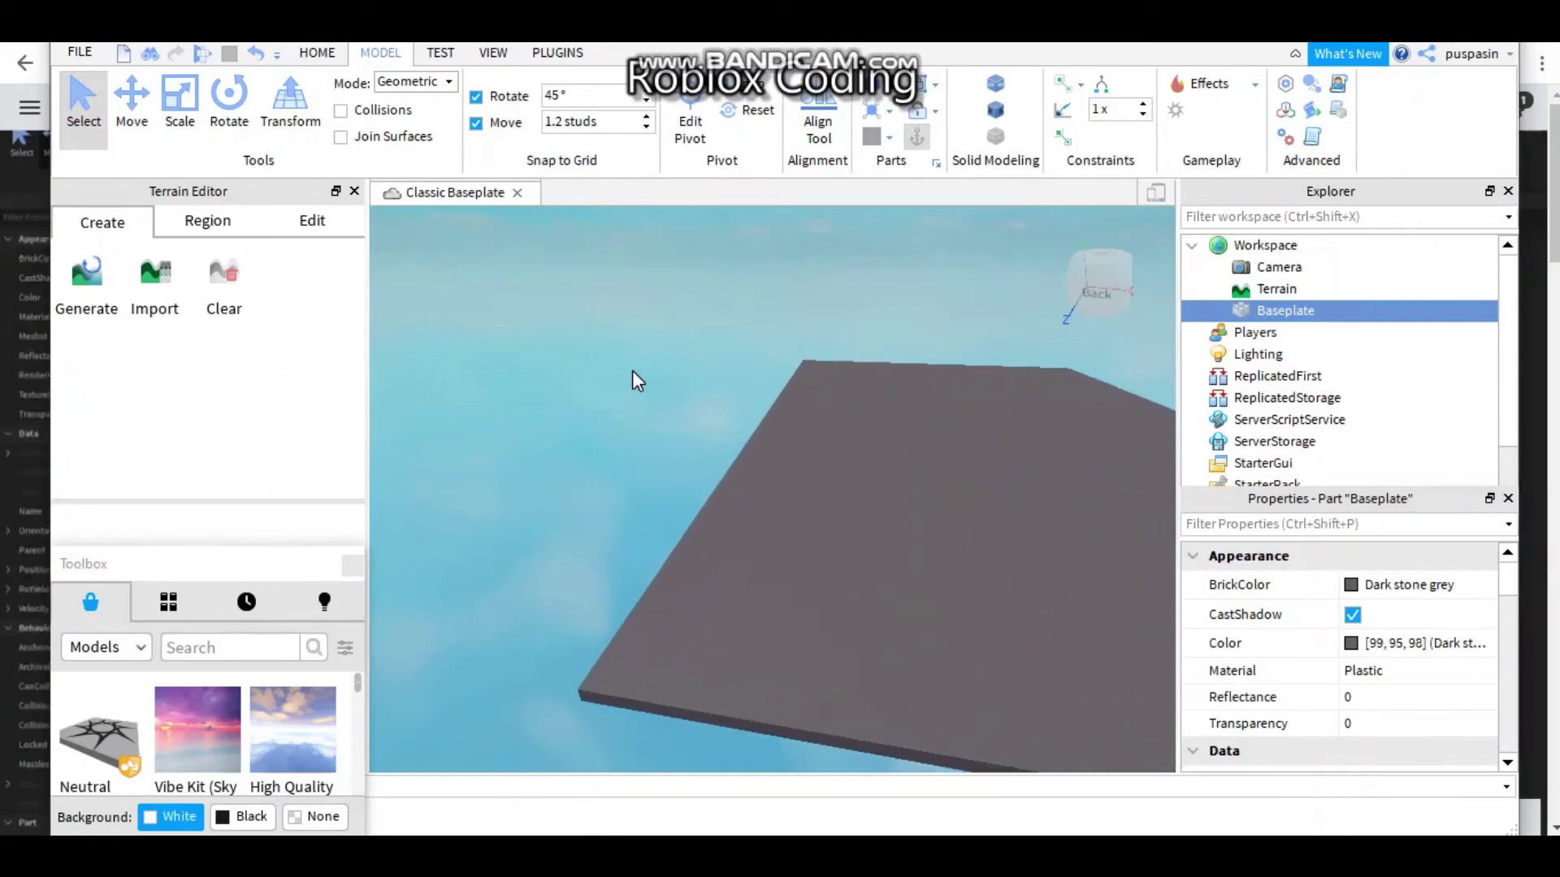
Insert a Block part into the Workspace.
key(w)
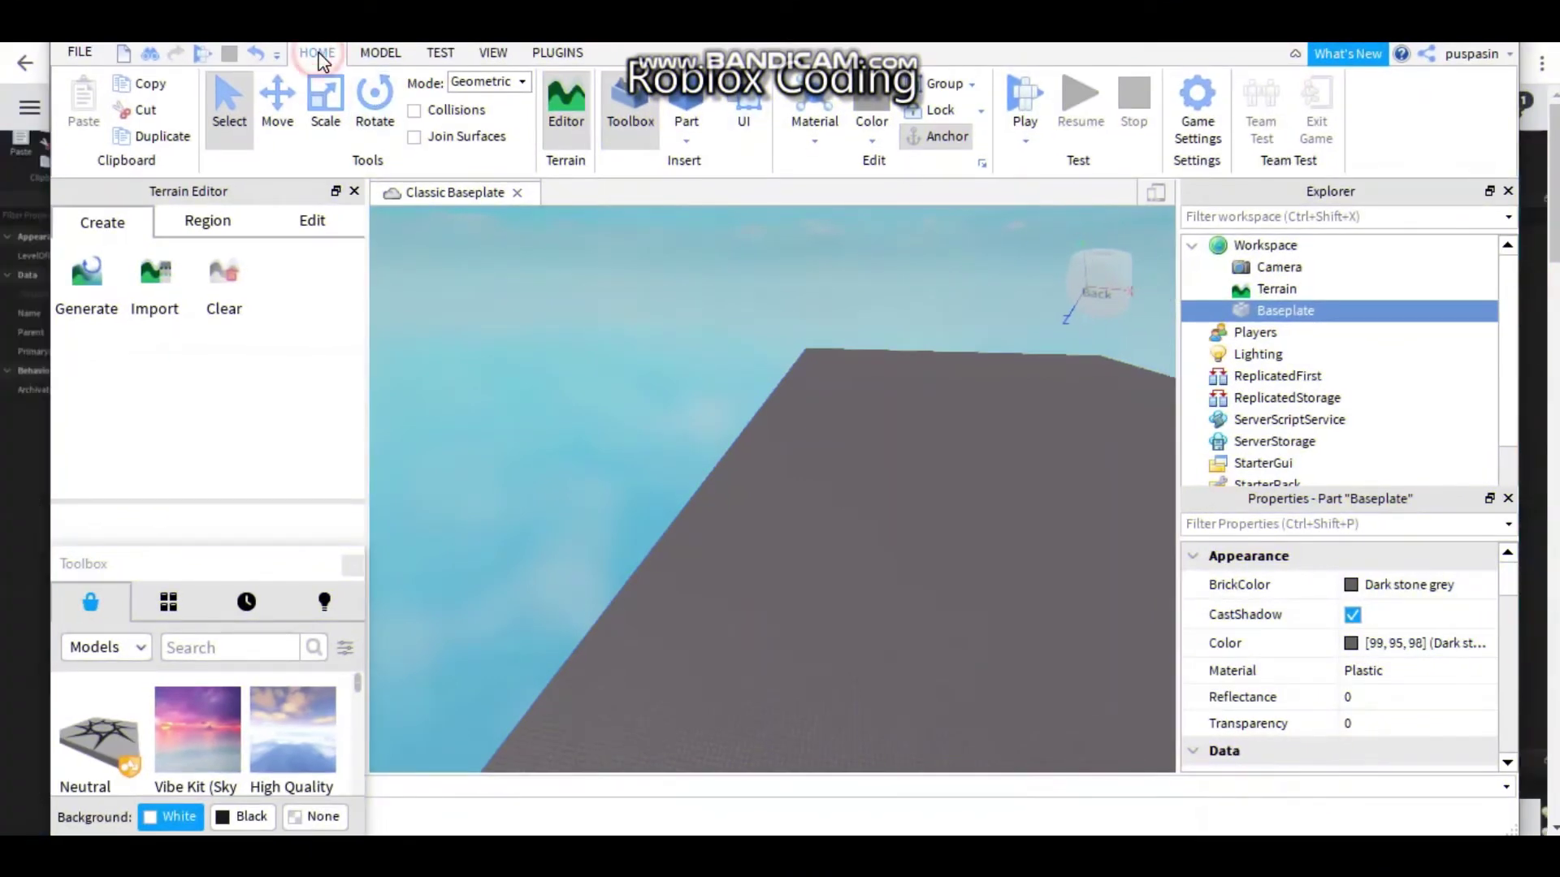
click(689, 140)
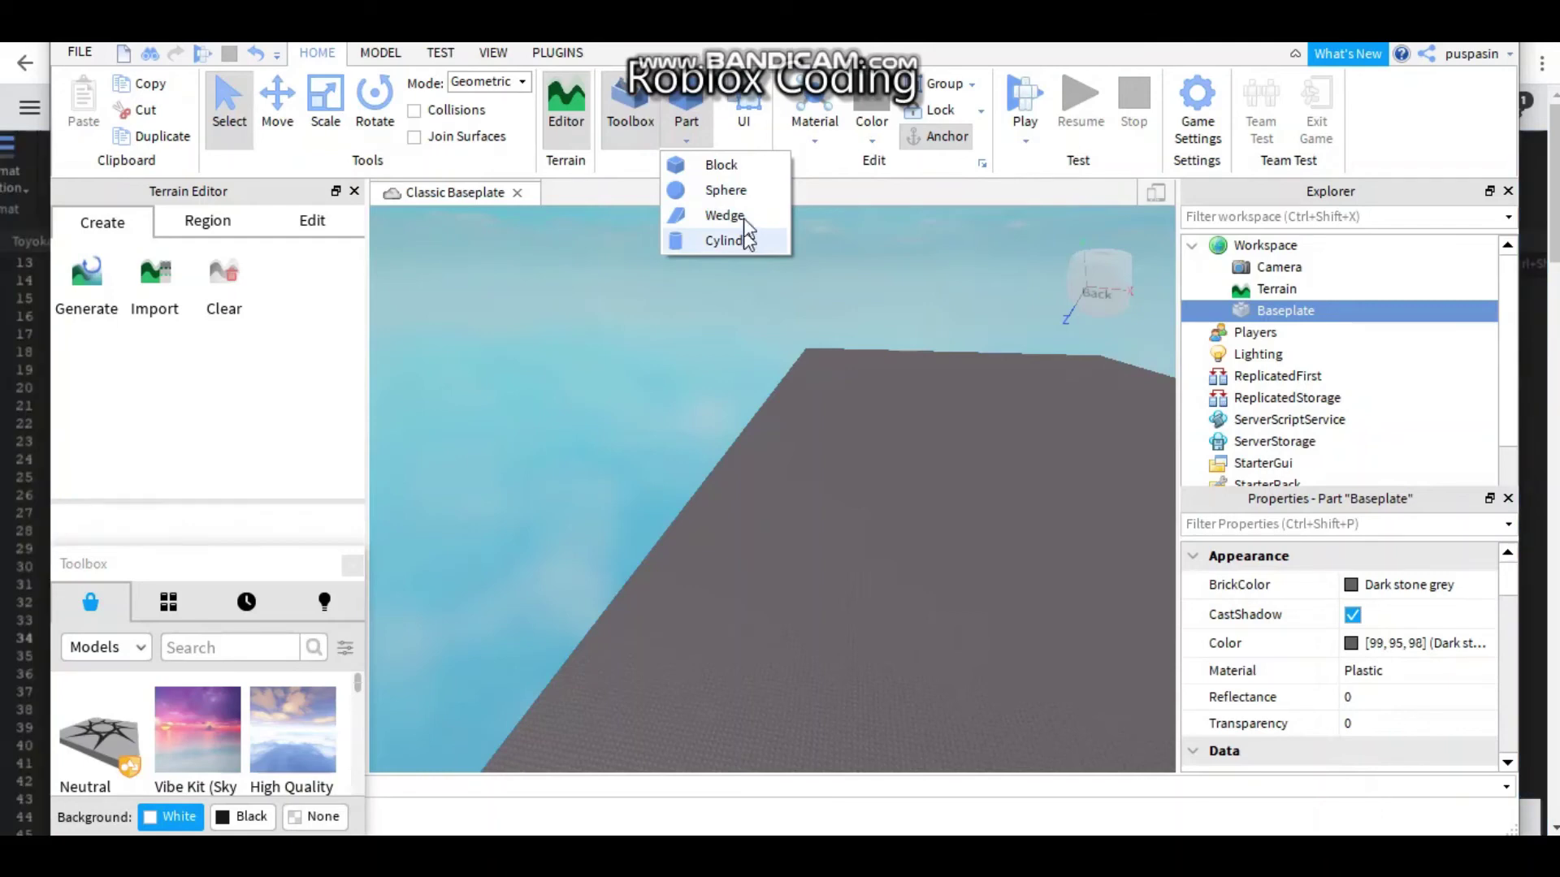
click(718, 169)
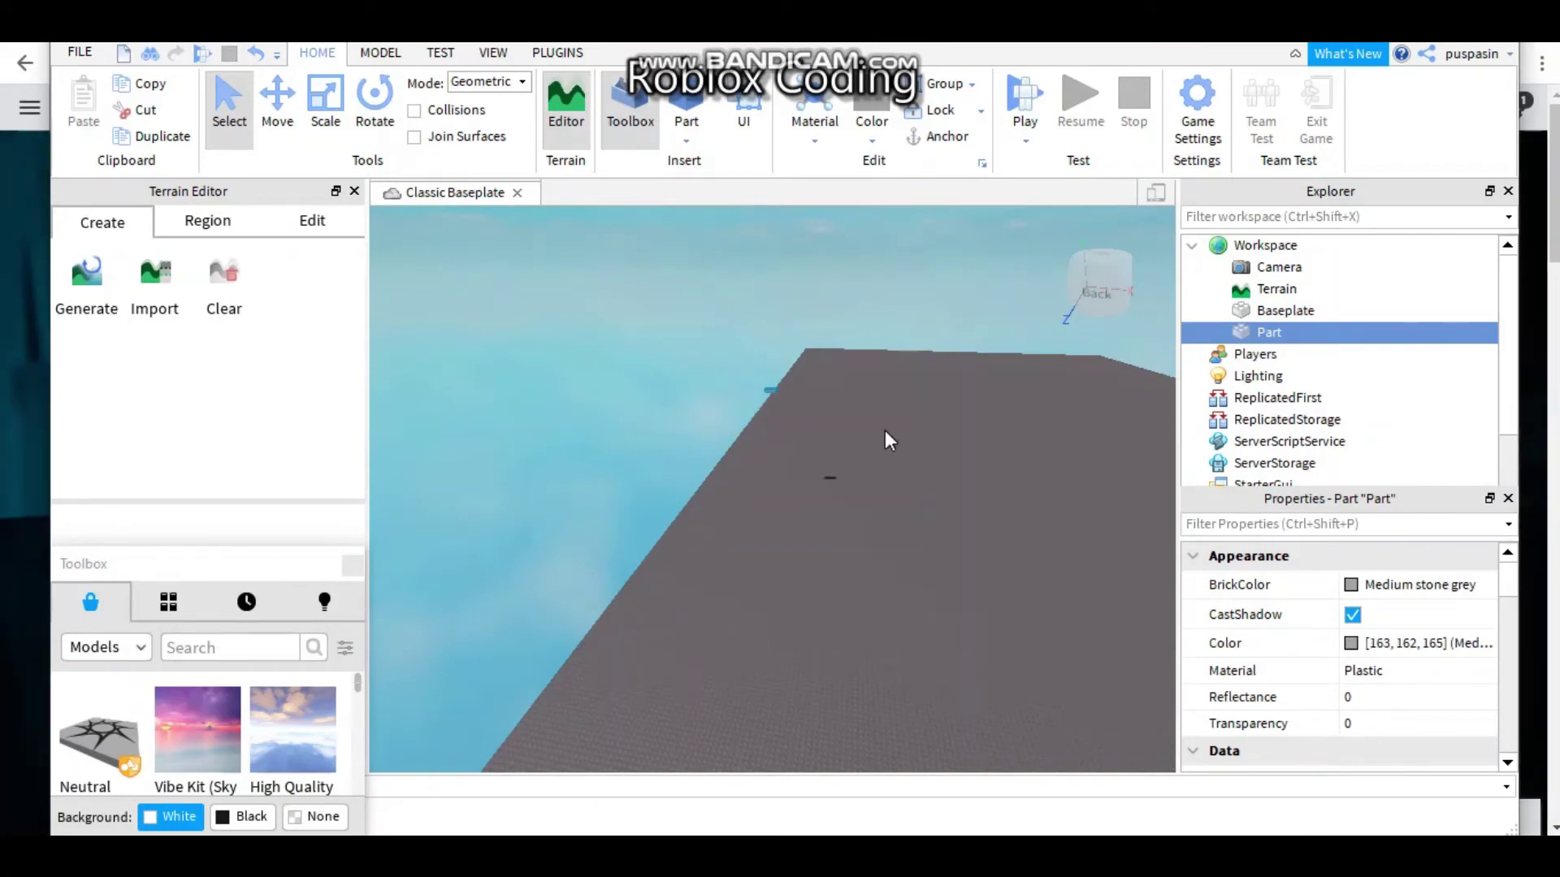
Bring the Block part closer to the camera and lower it near the Baseplate's edge with the Move tool.
key(w)
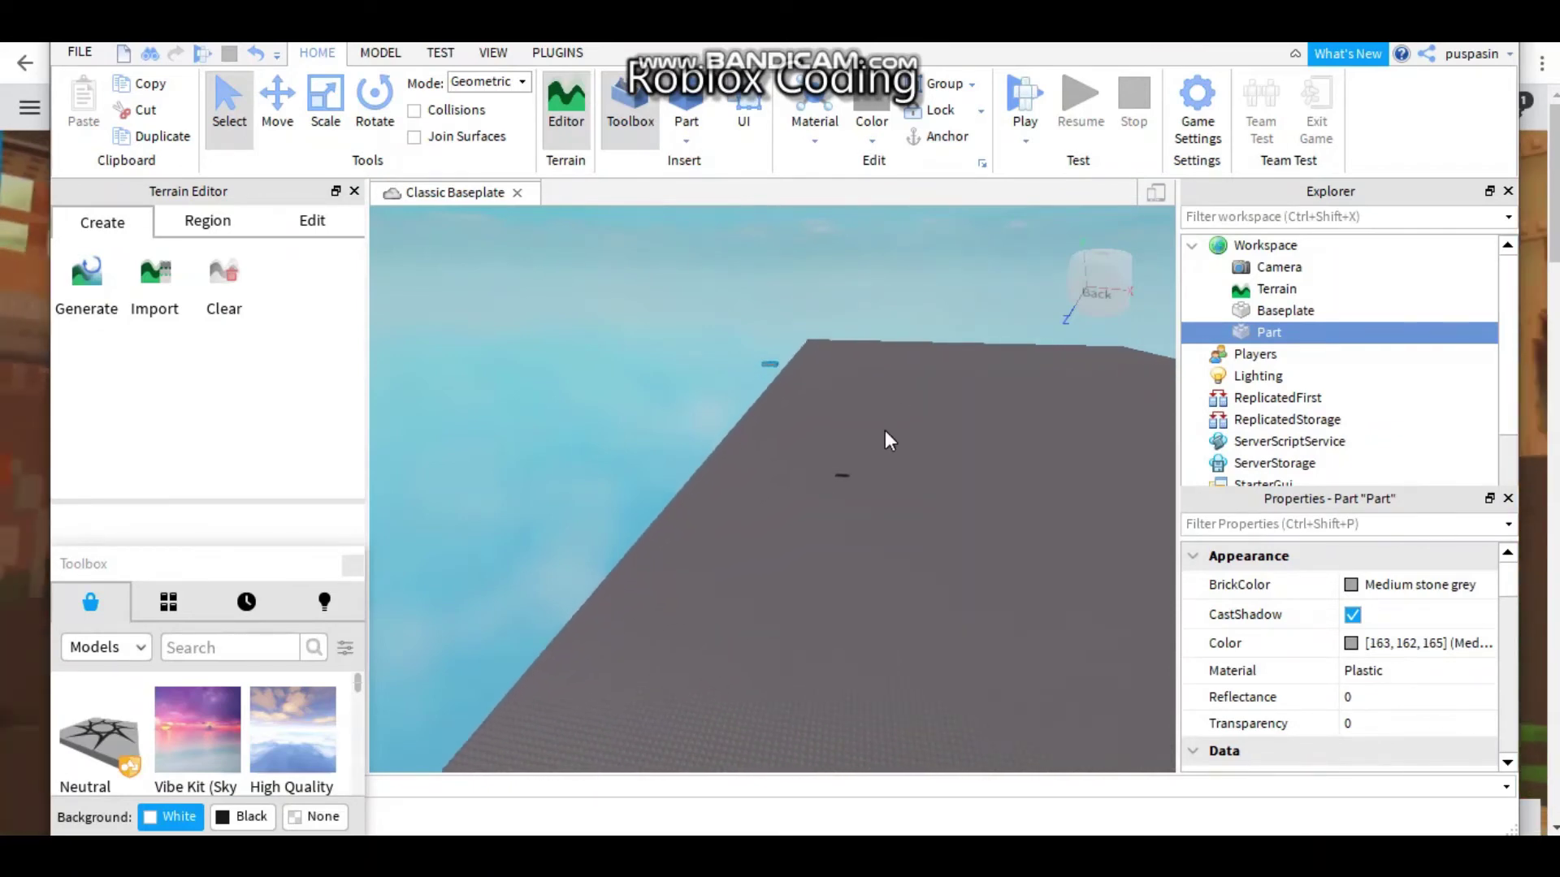
key(w)
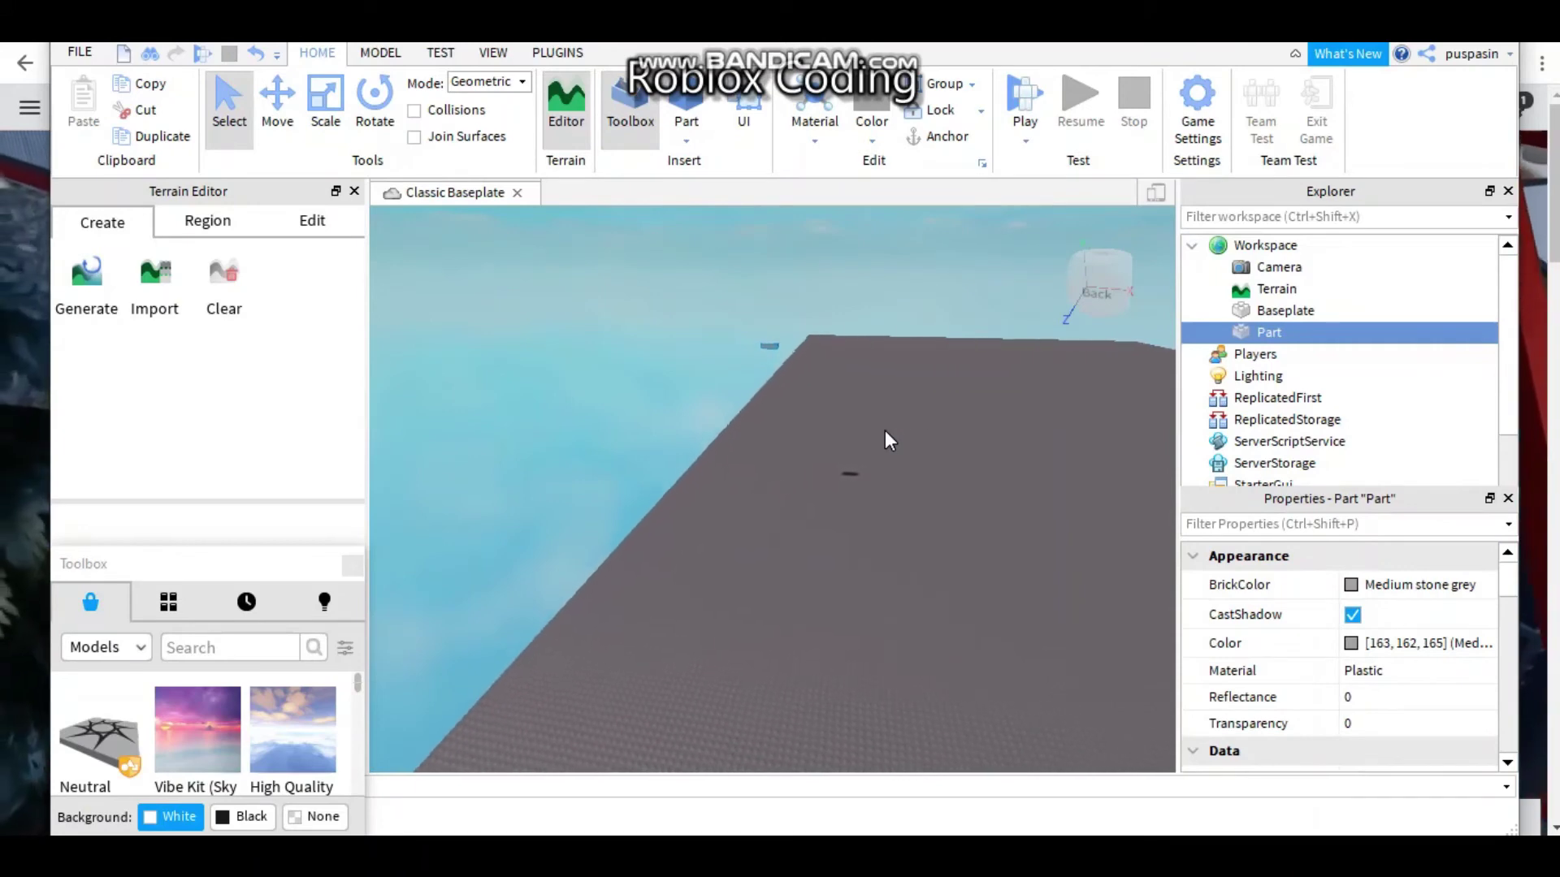
key(w)
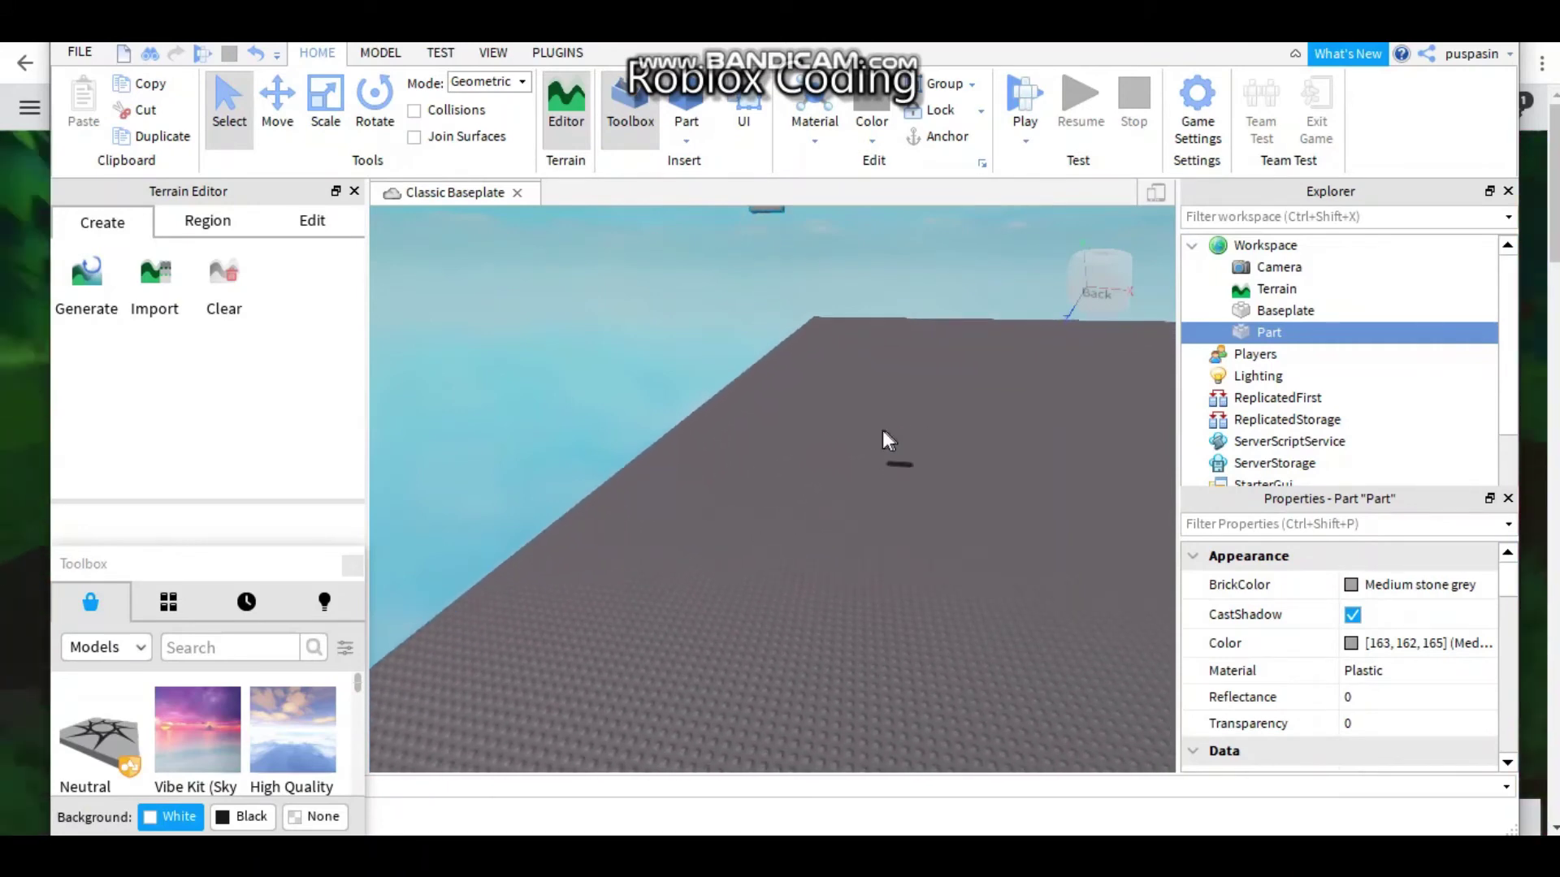
key(w)
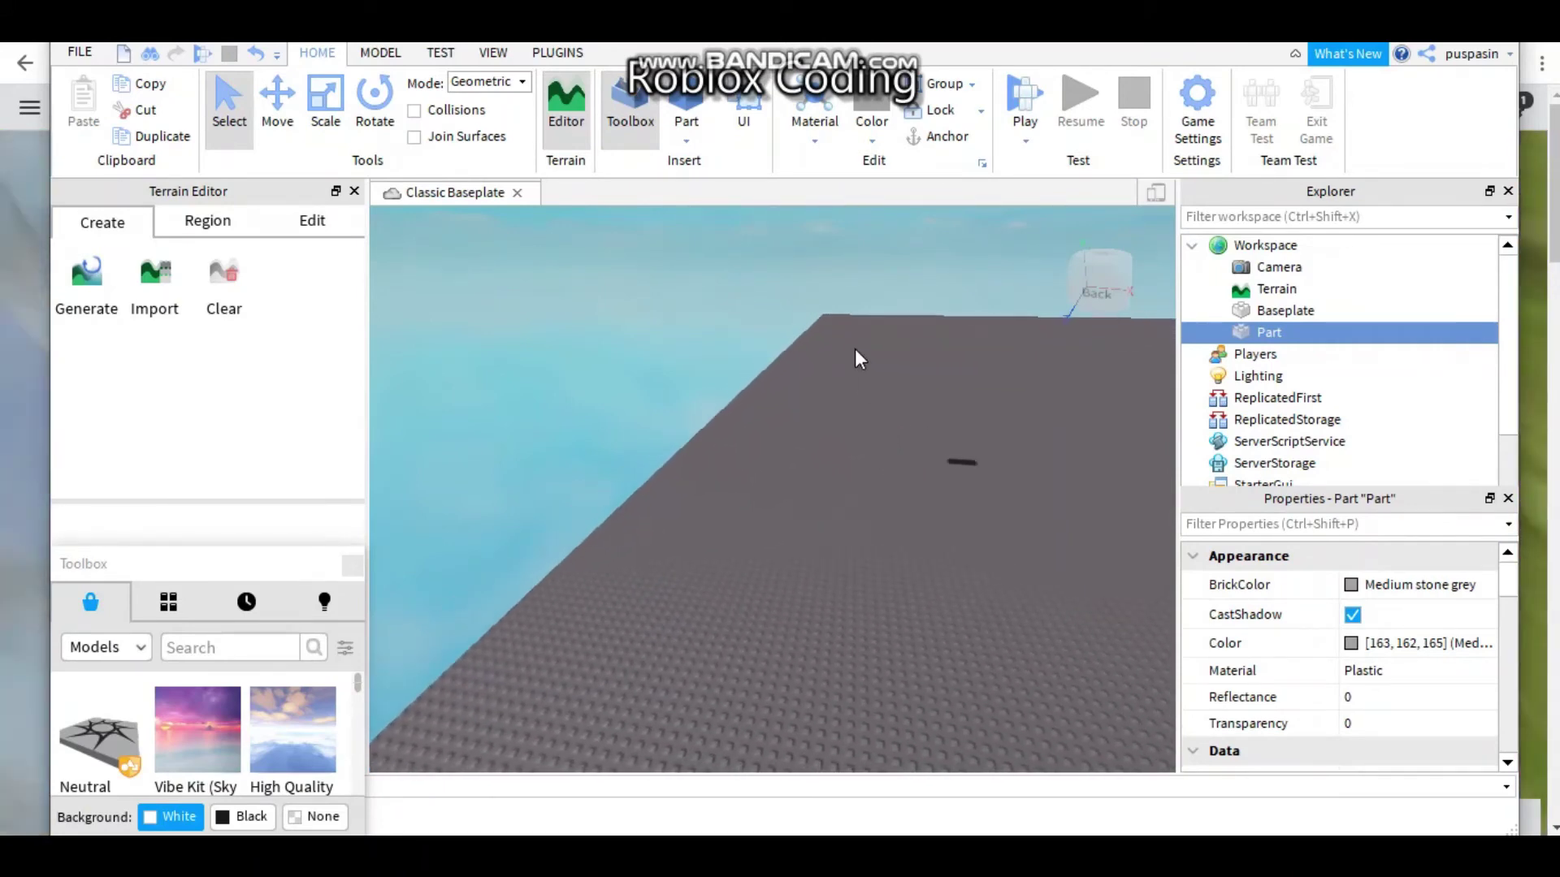
key(s)
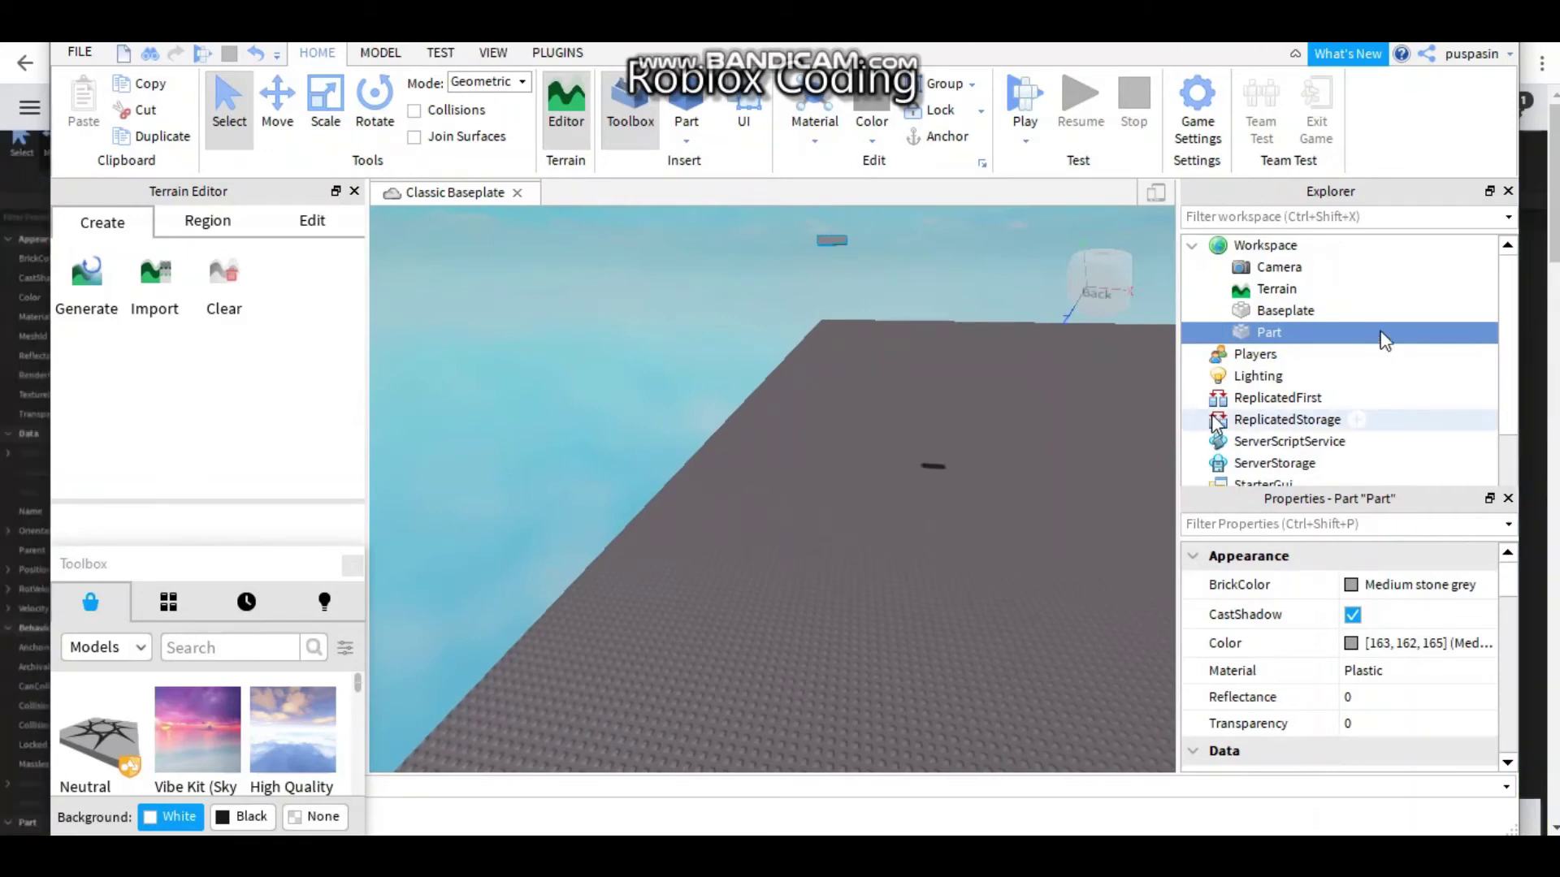
click(1253, 329)
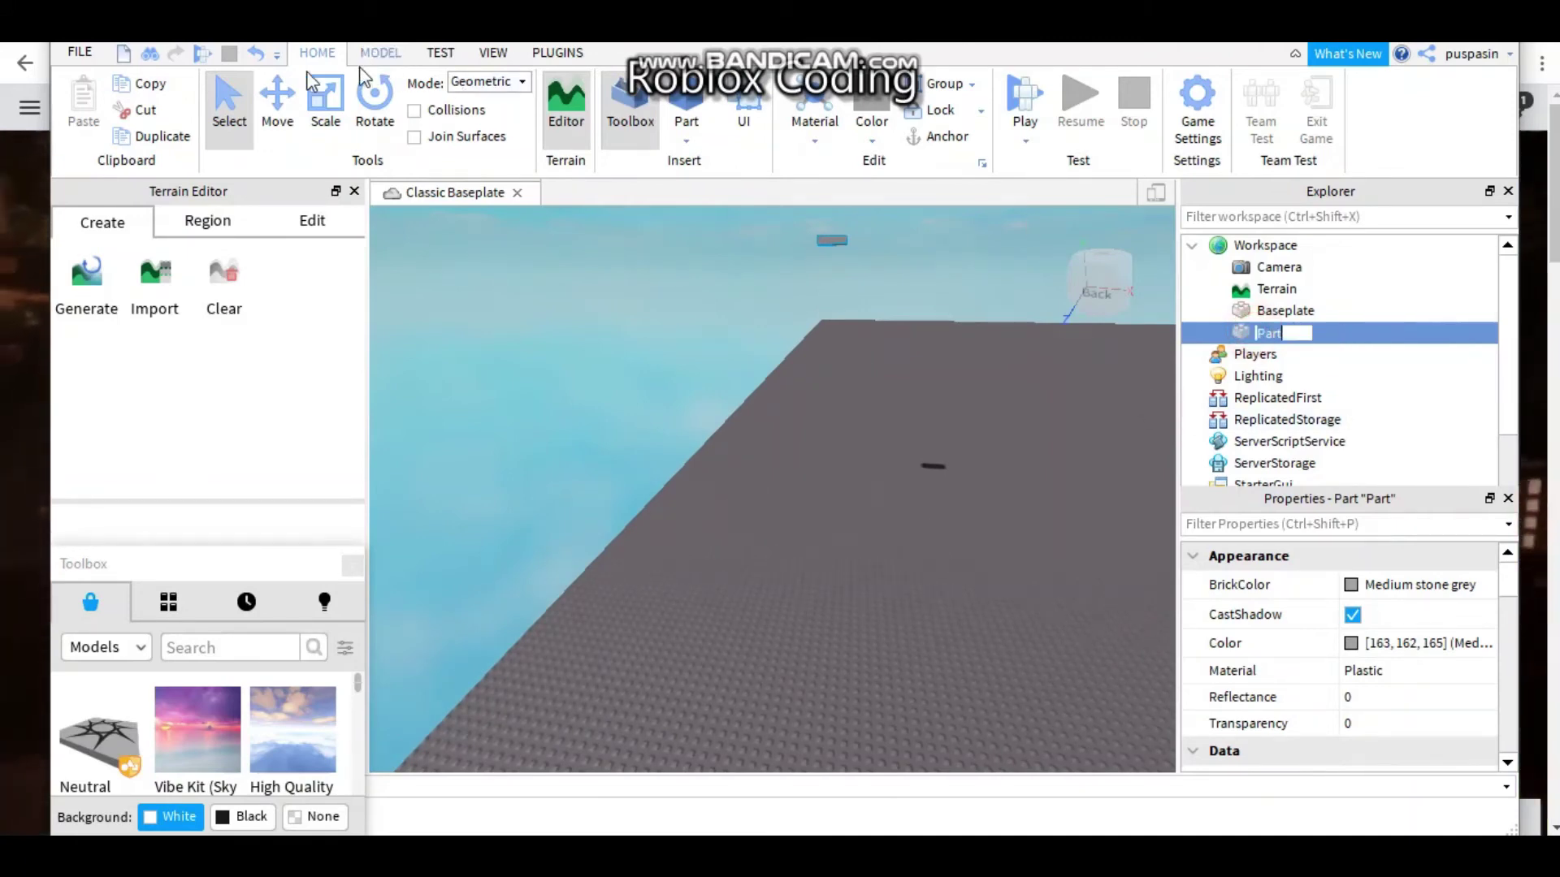
click(280, 97)
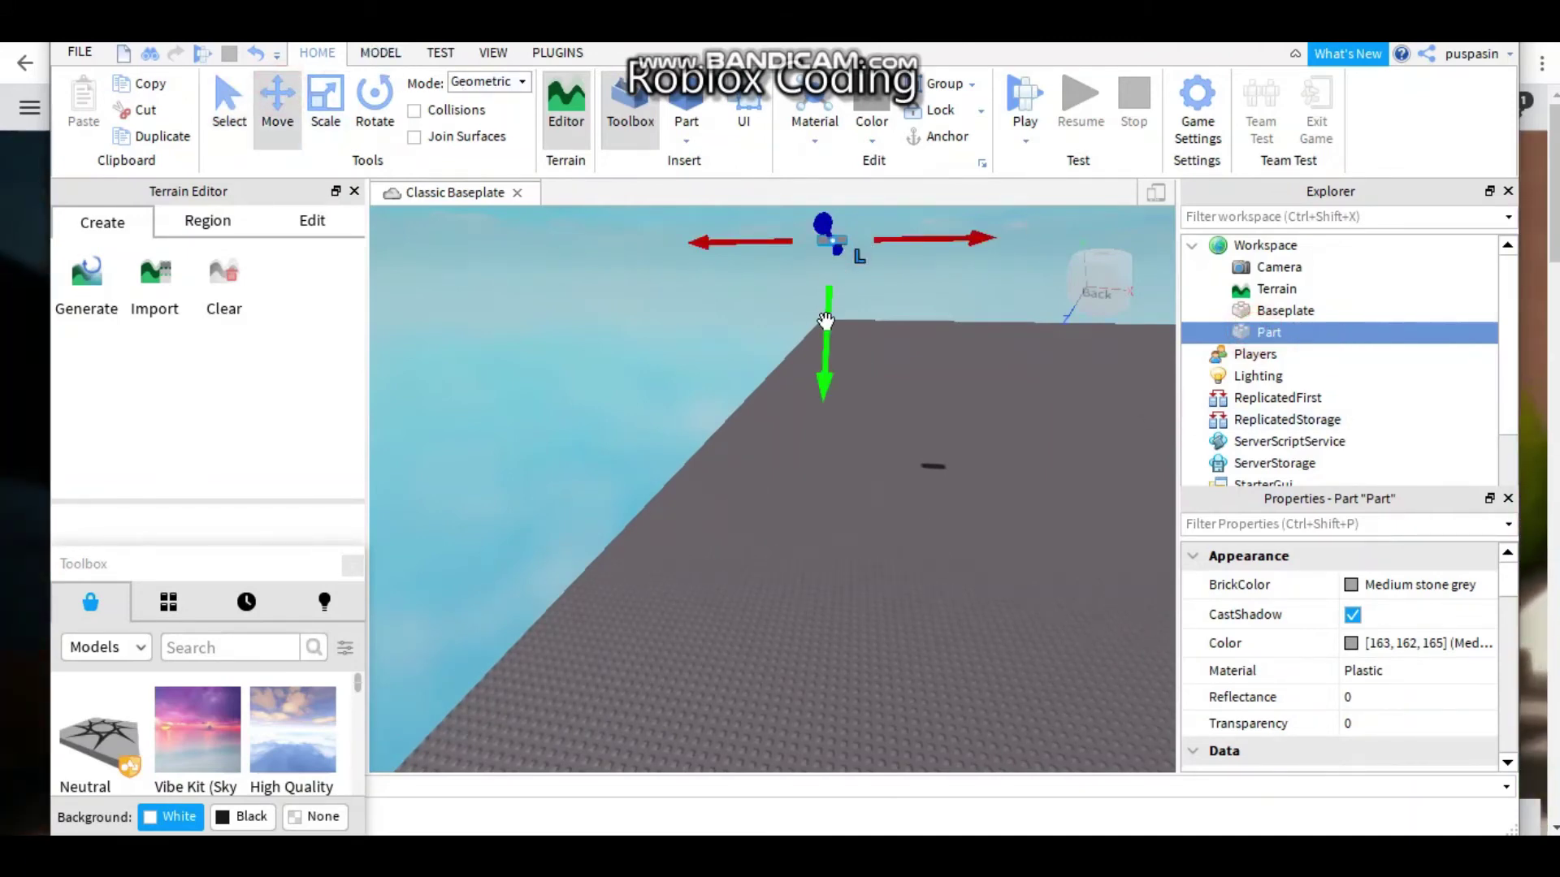
drag(825, 324, 824, 356)
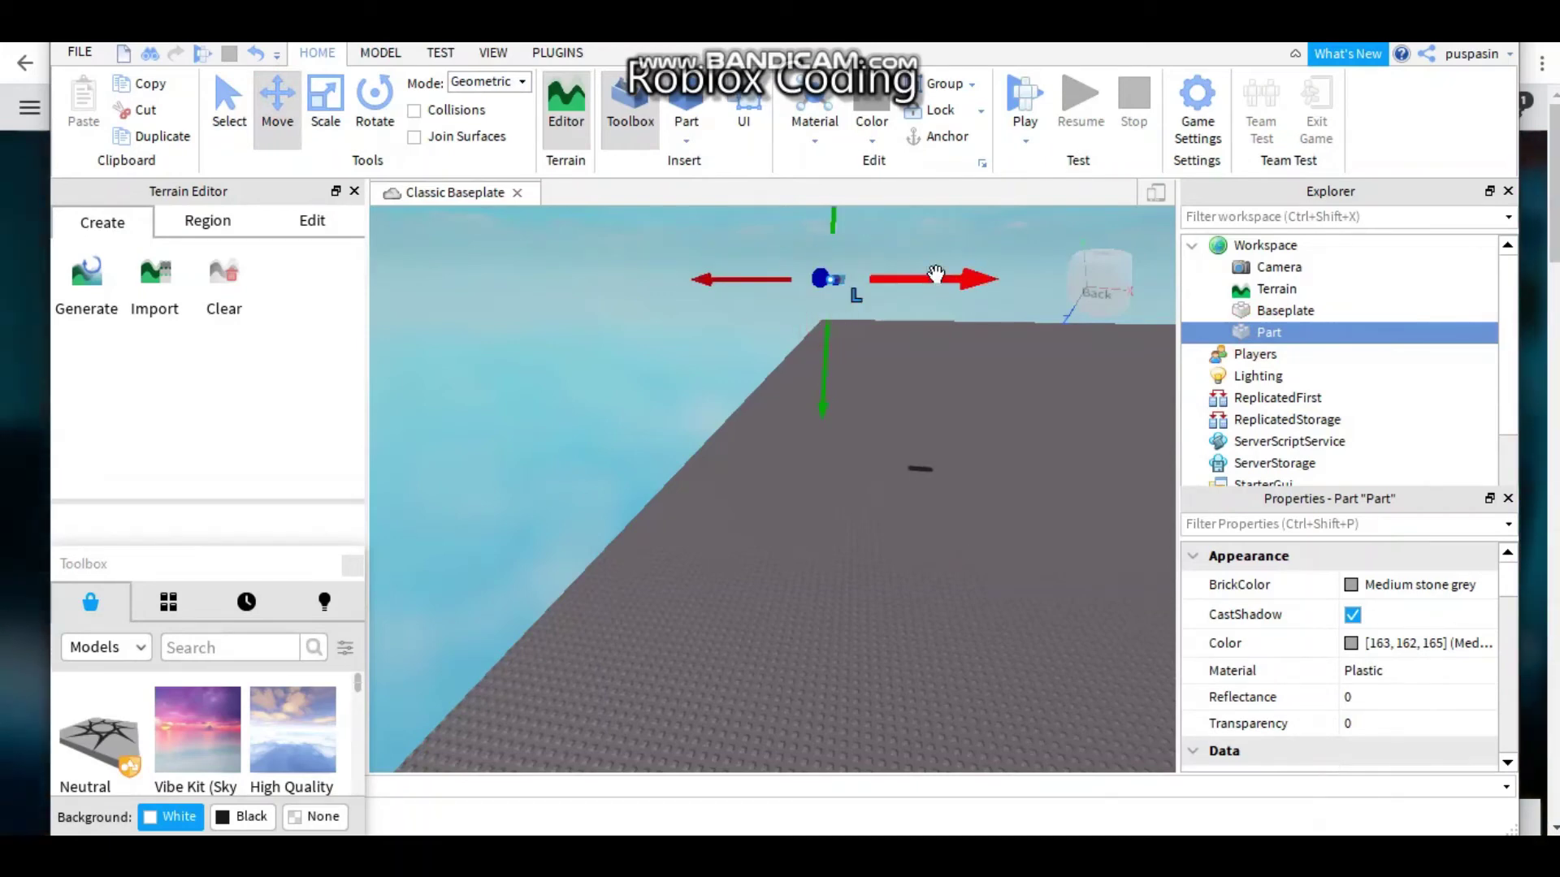
drag(819, 286, 813, 319)
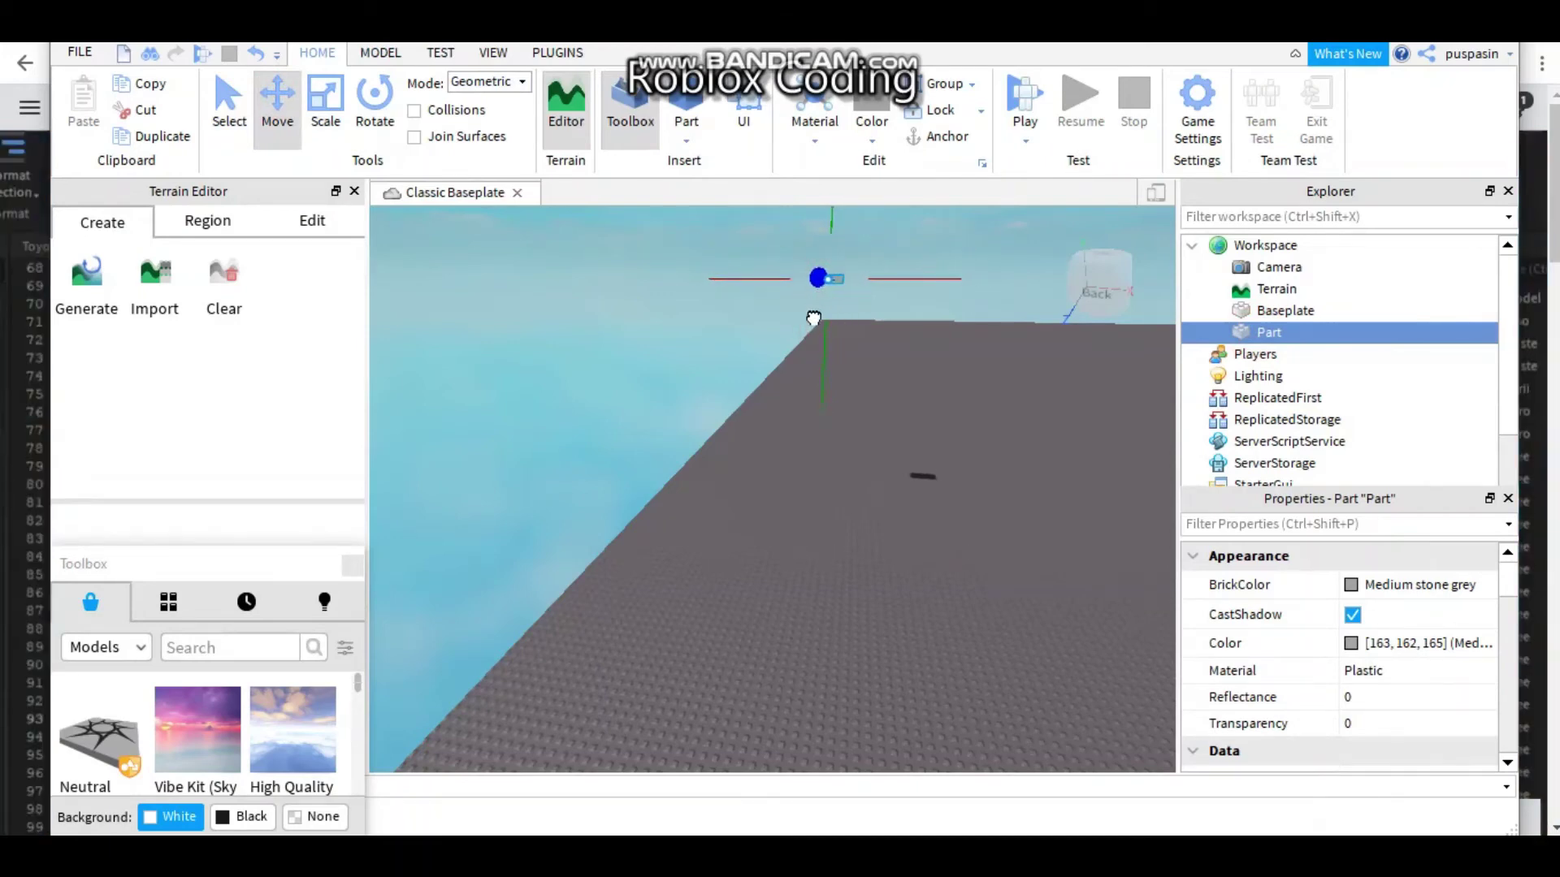
drag(754, 385, 675, 442)
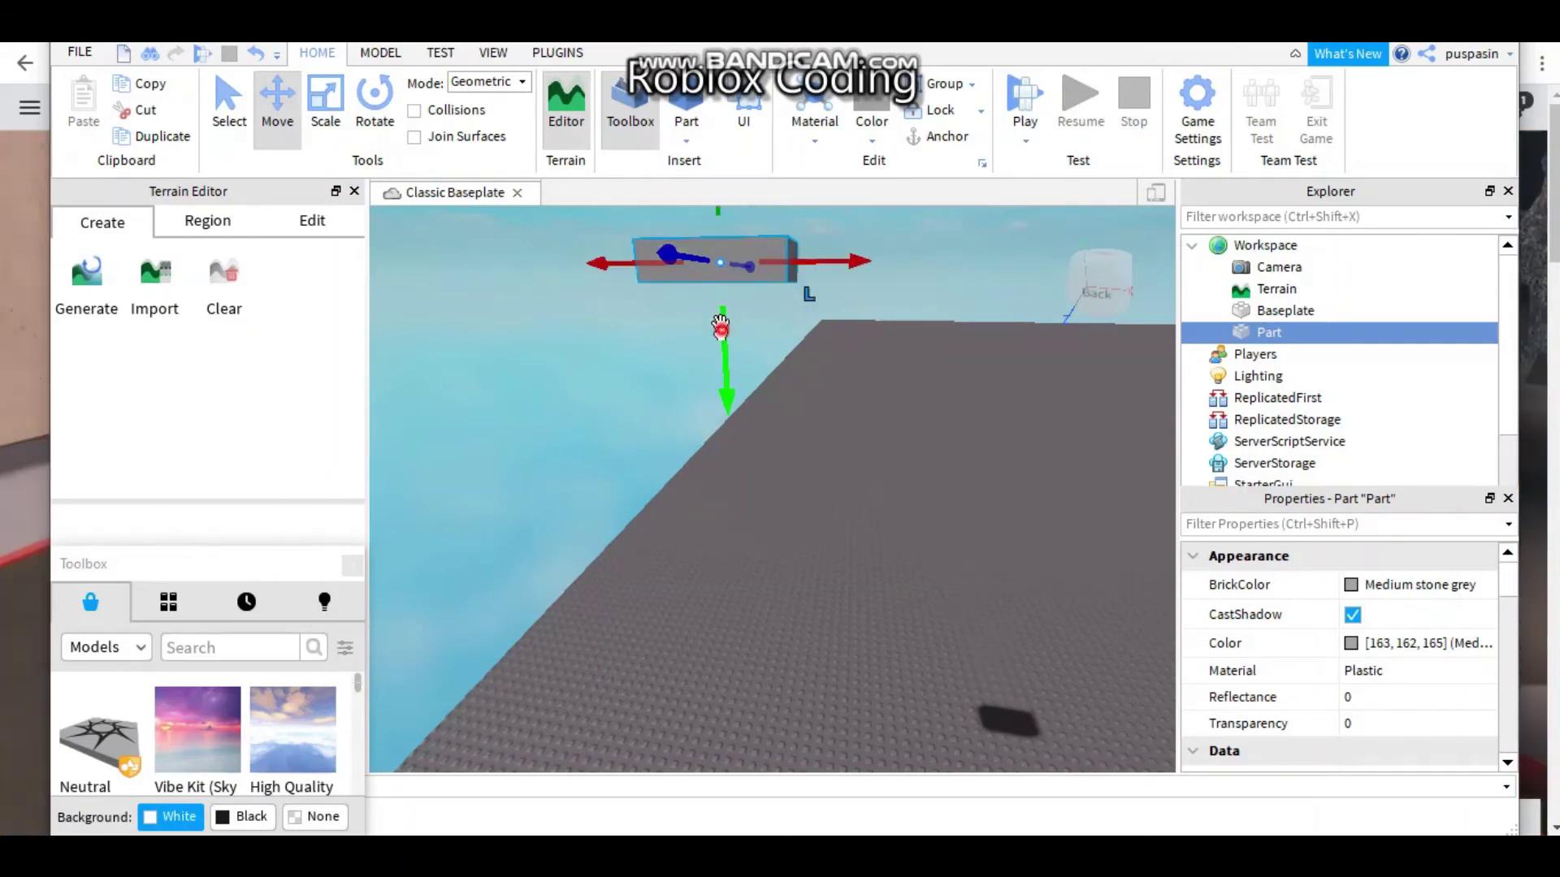
drag(719, 331, 730, 413)
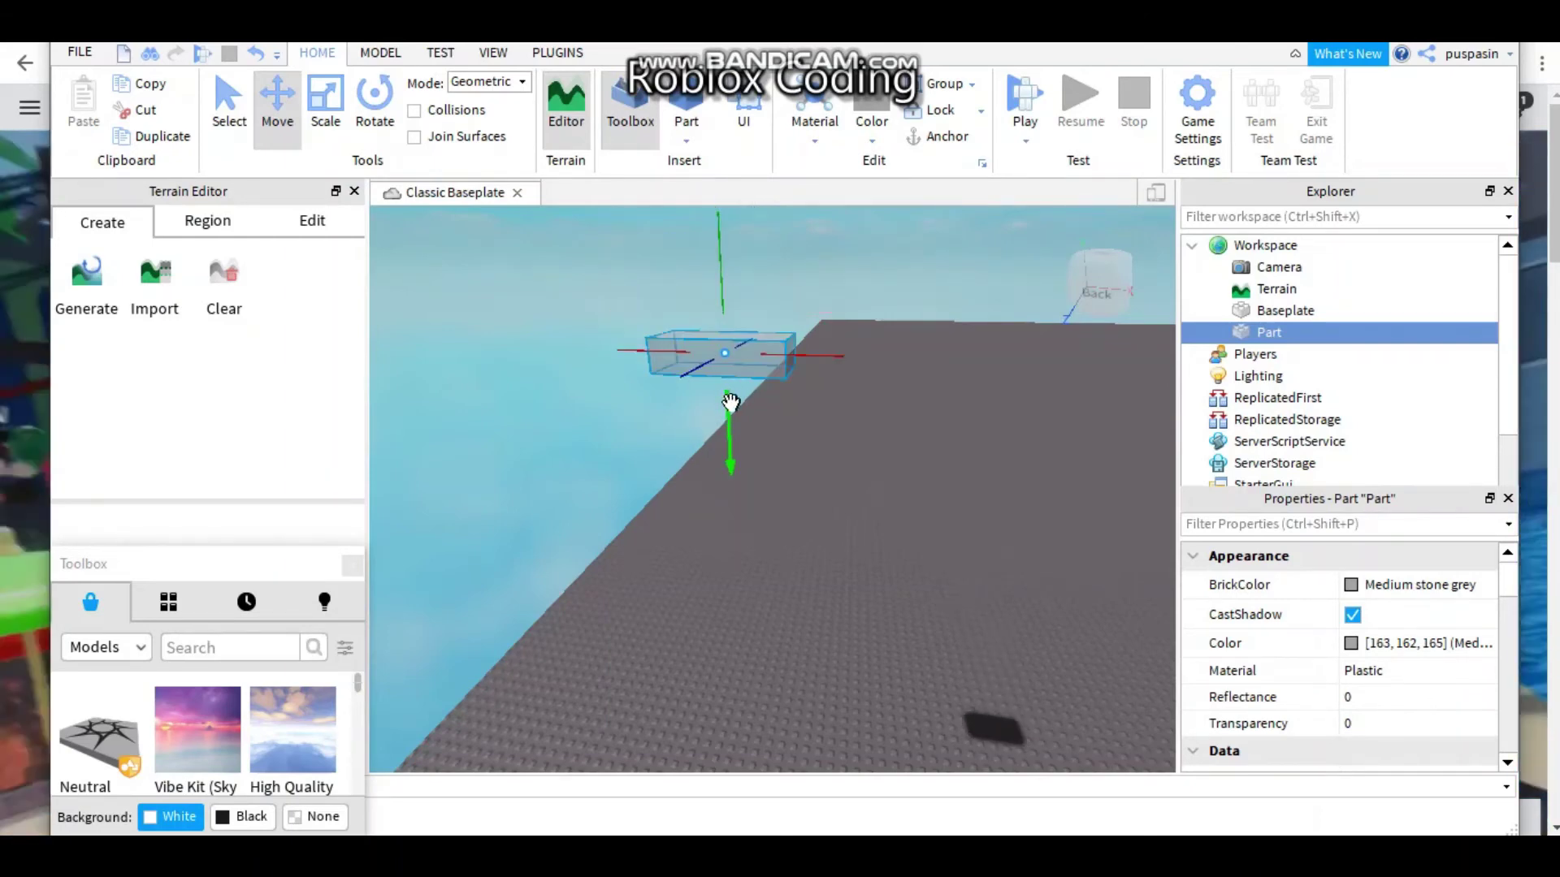
Tilt the Block part about its red X axis with the Rotate tool, and return to the Select tool.
click(374, 105)
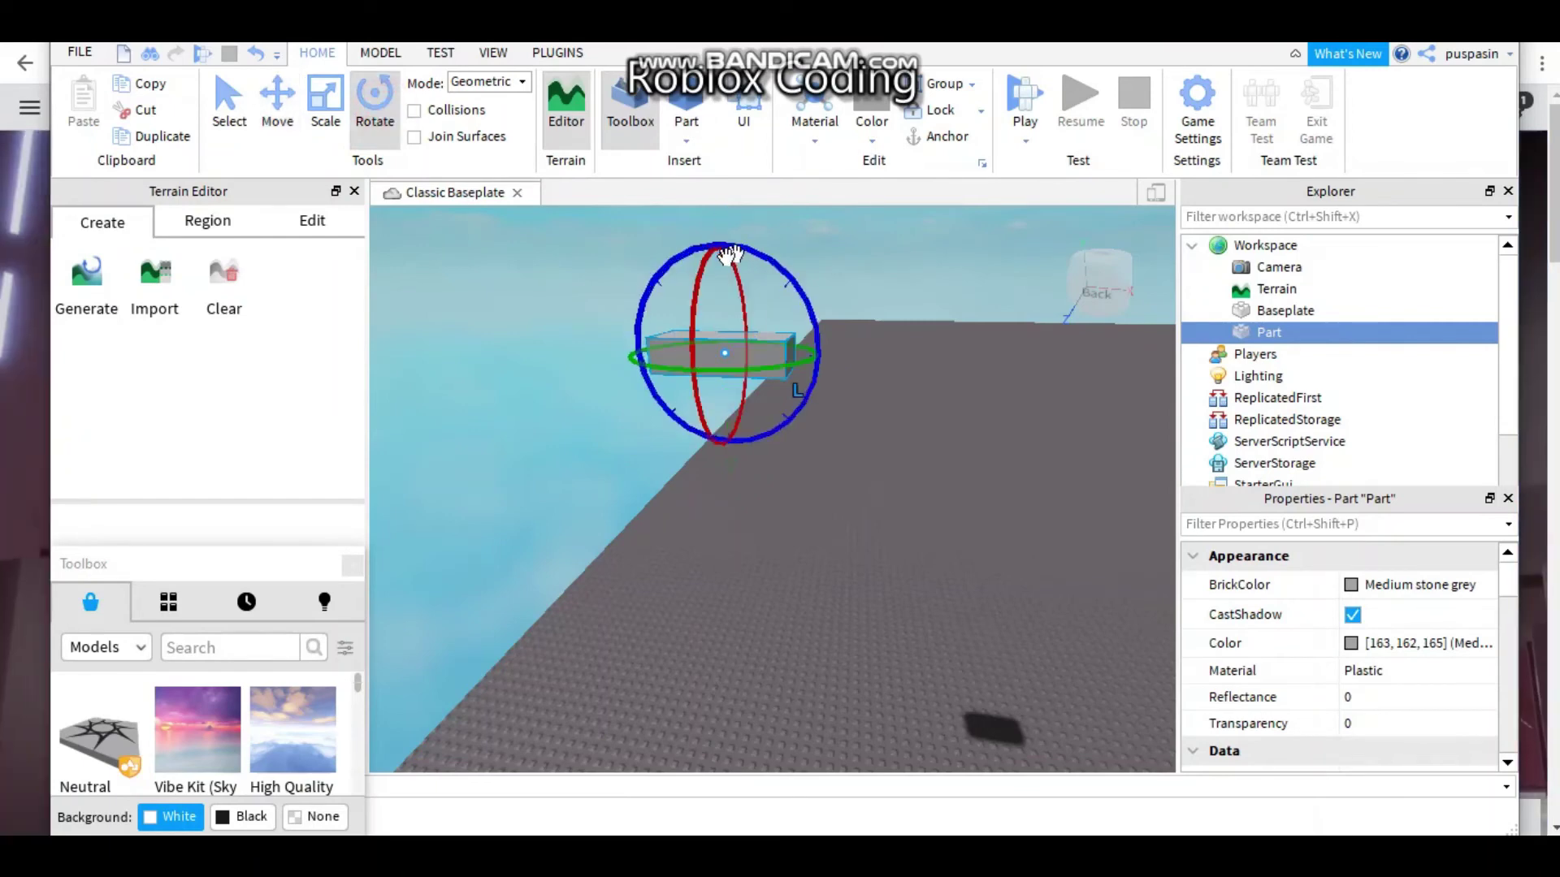
drag(719, 253, 711, 308)
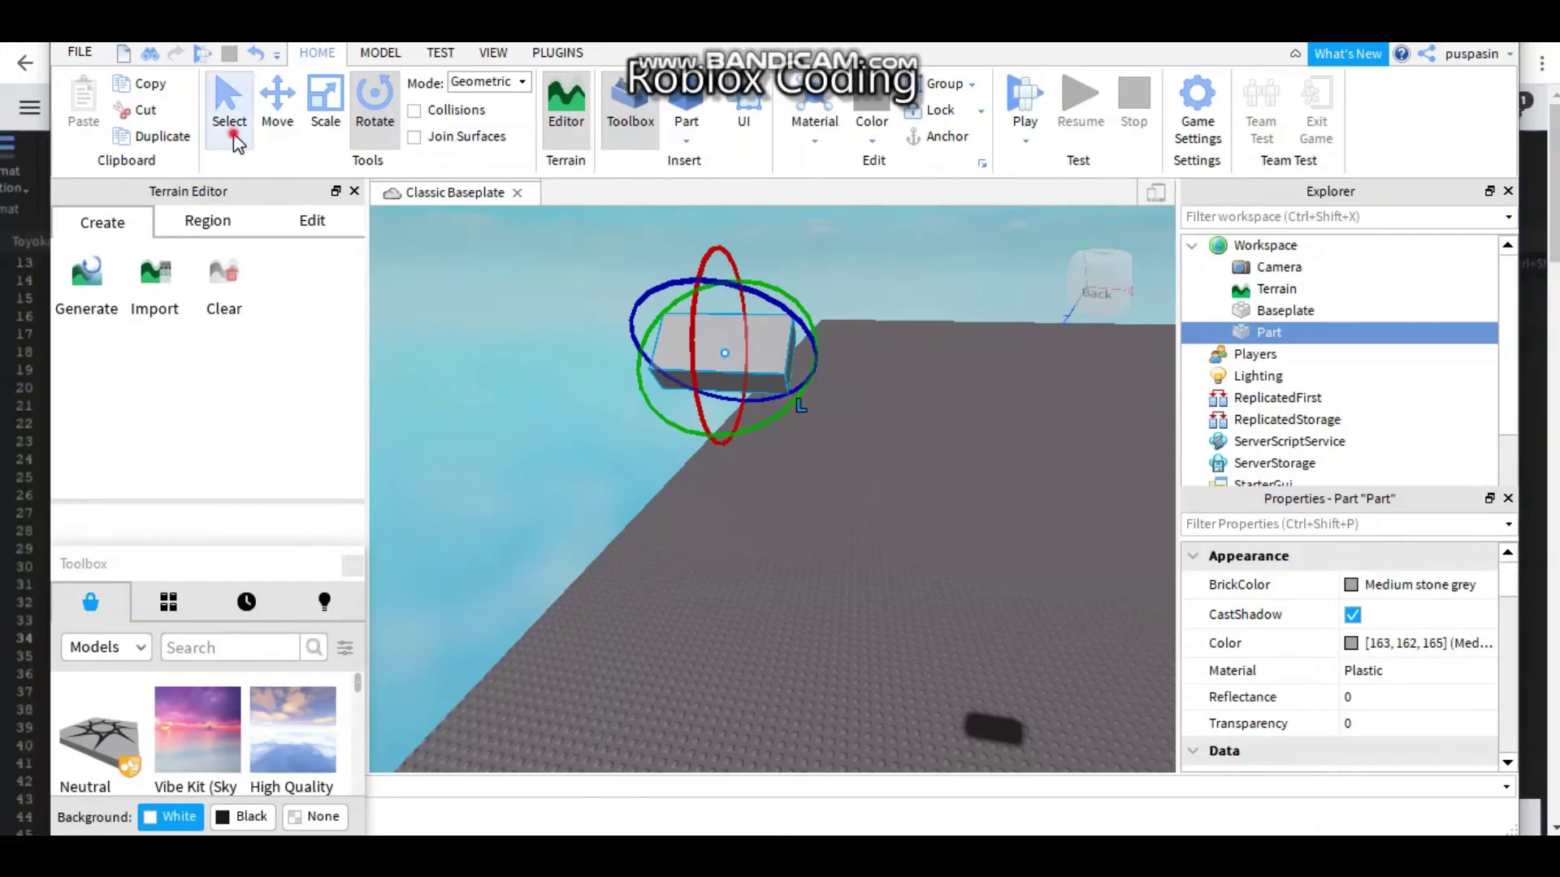
click(231, 130)
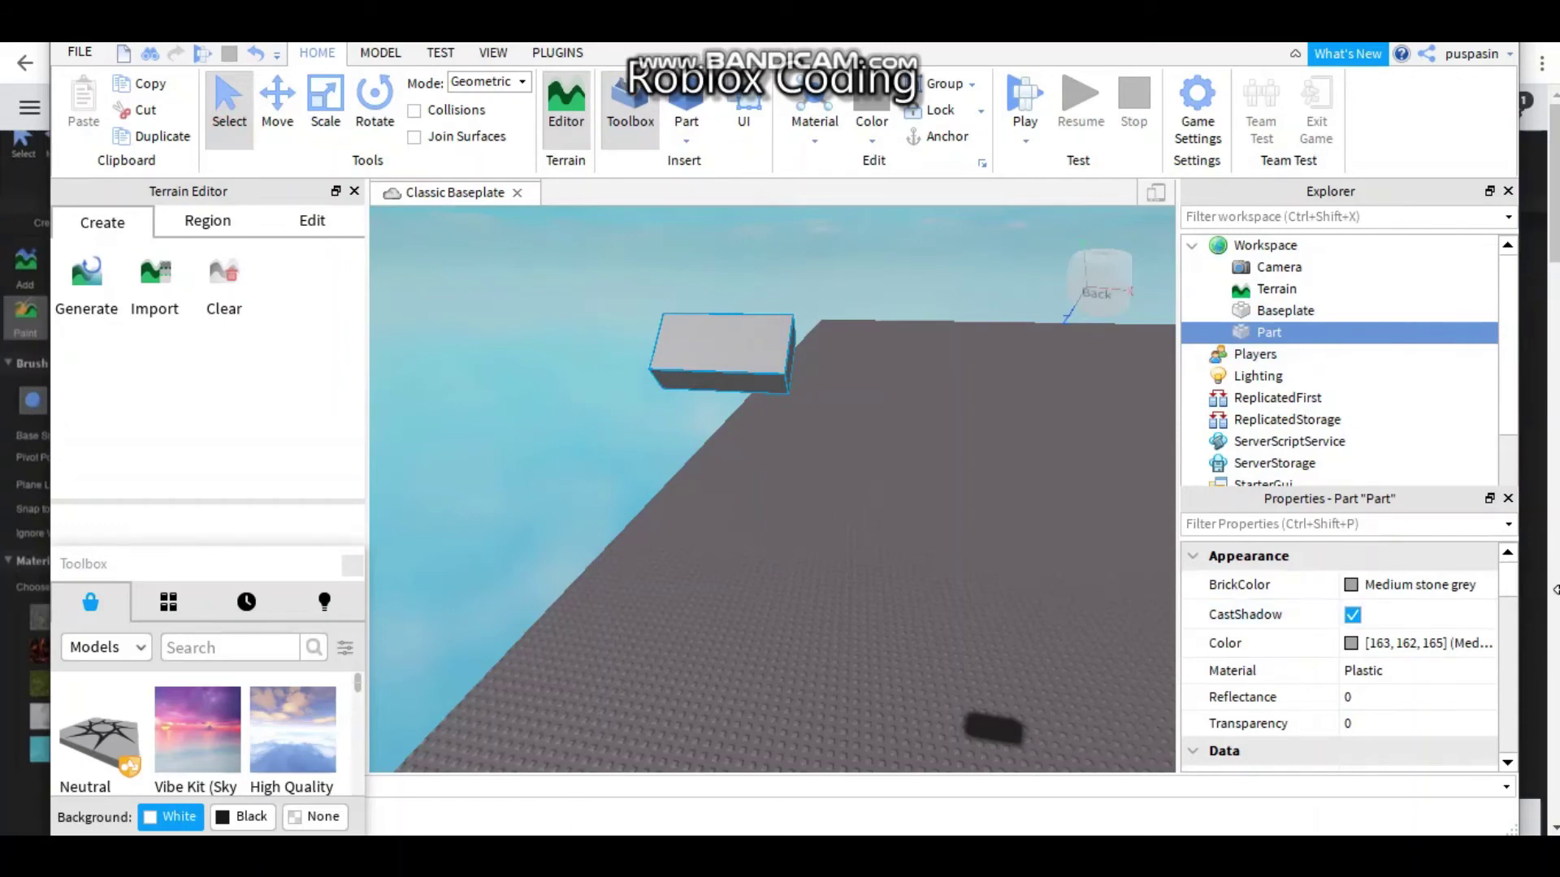
Examine the Block part's Appearance, Data and Transform properties, including its Name field.
scroll(1500, 577, down, 2)
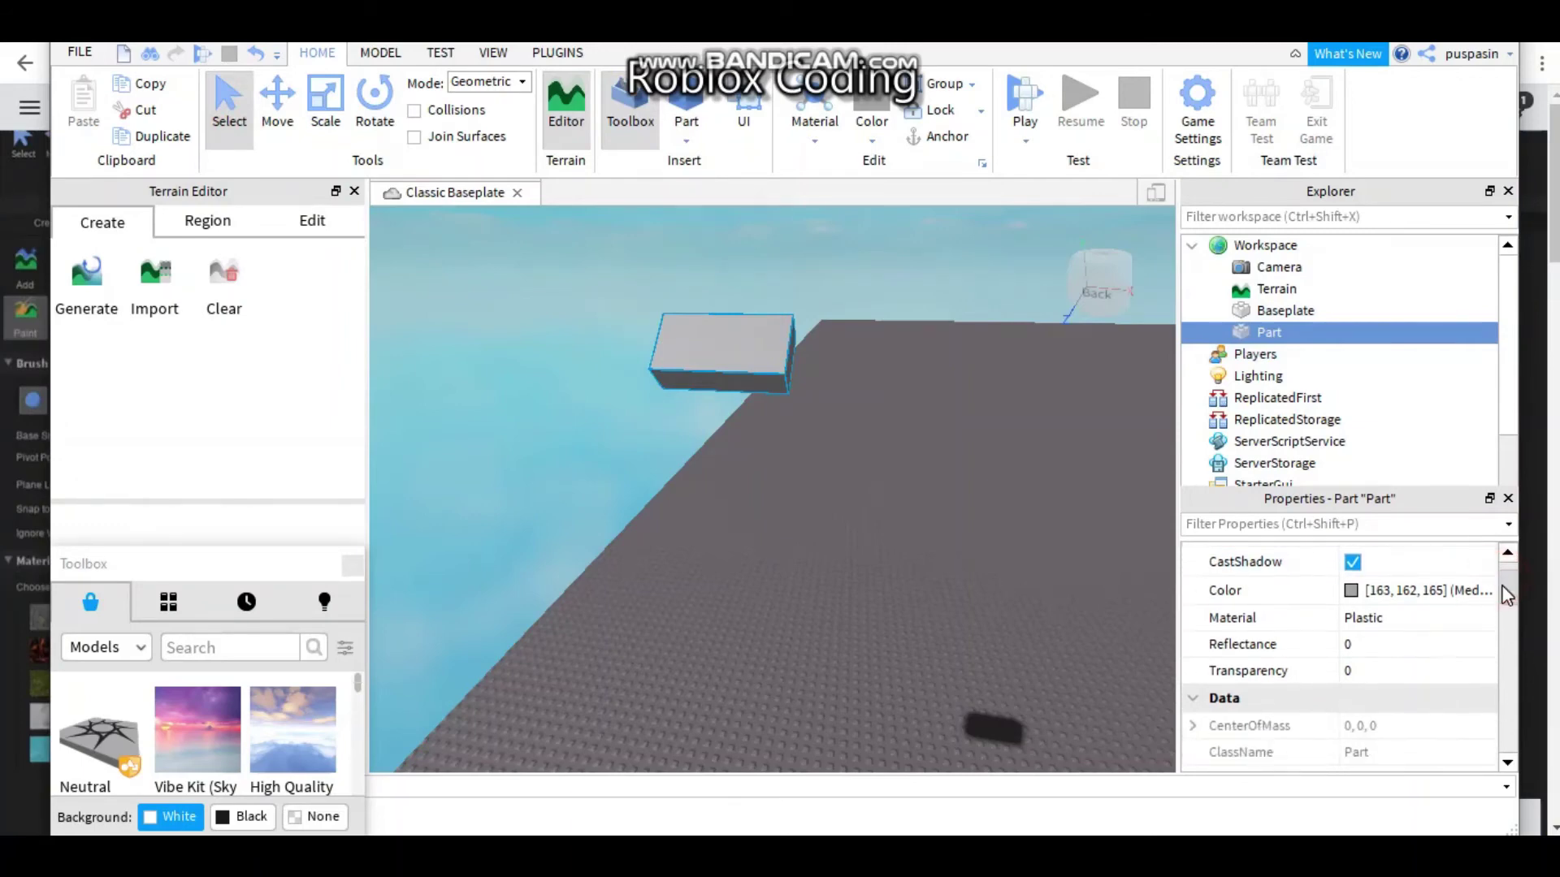
scroll(1501, 577, up, 2)
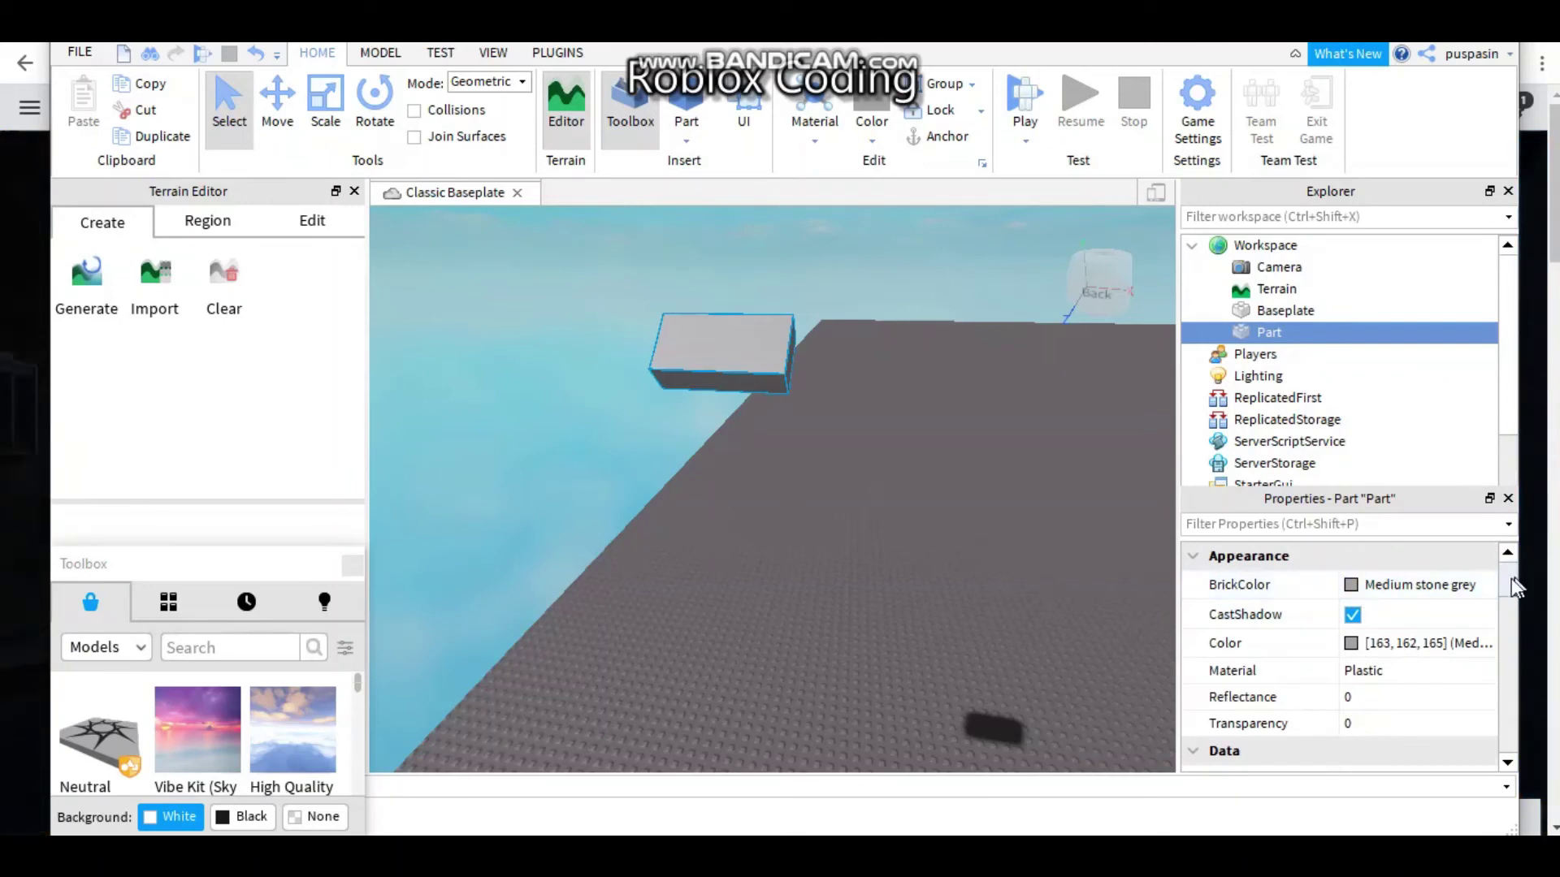
scroll(1506, 579, down, 3)
scroll(1504, 605, down, 5)
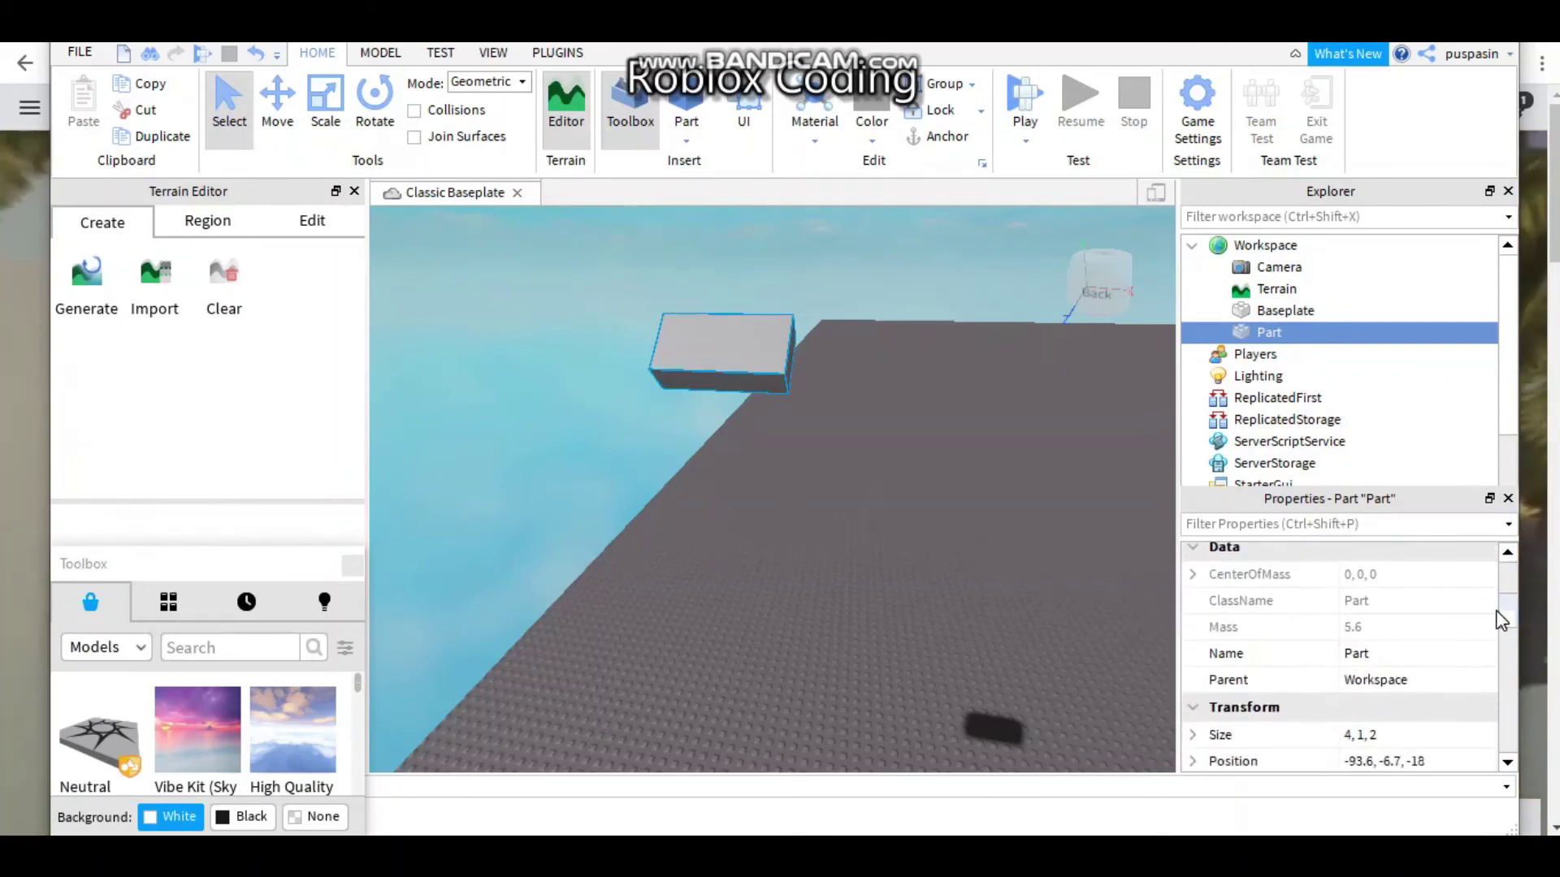
click(1417, 654)
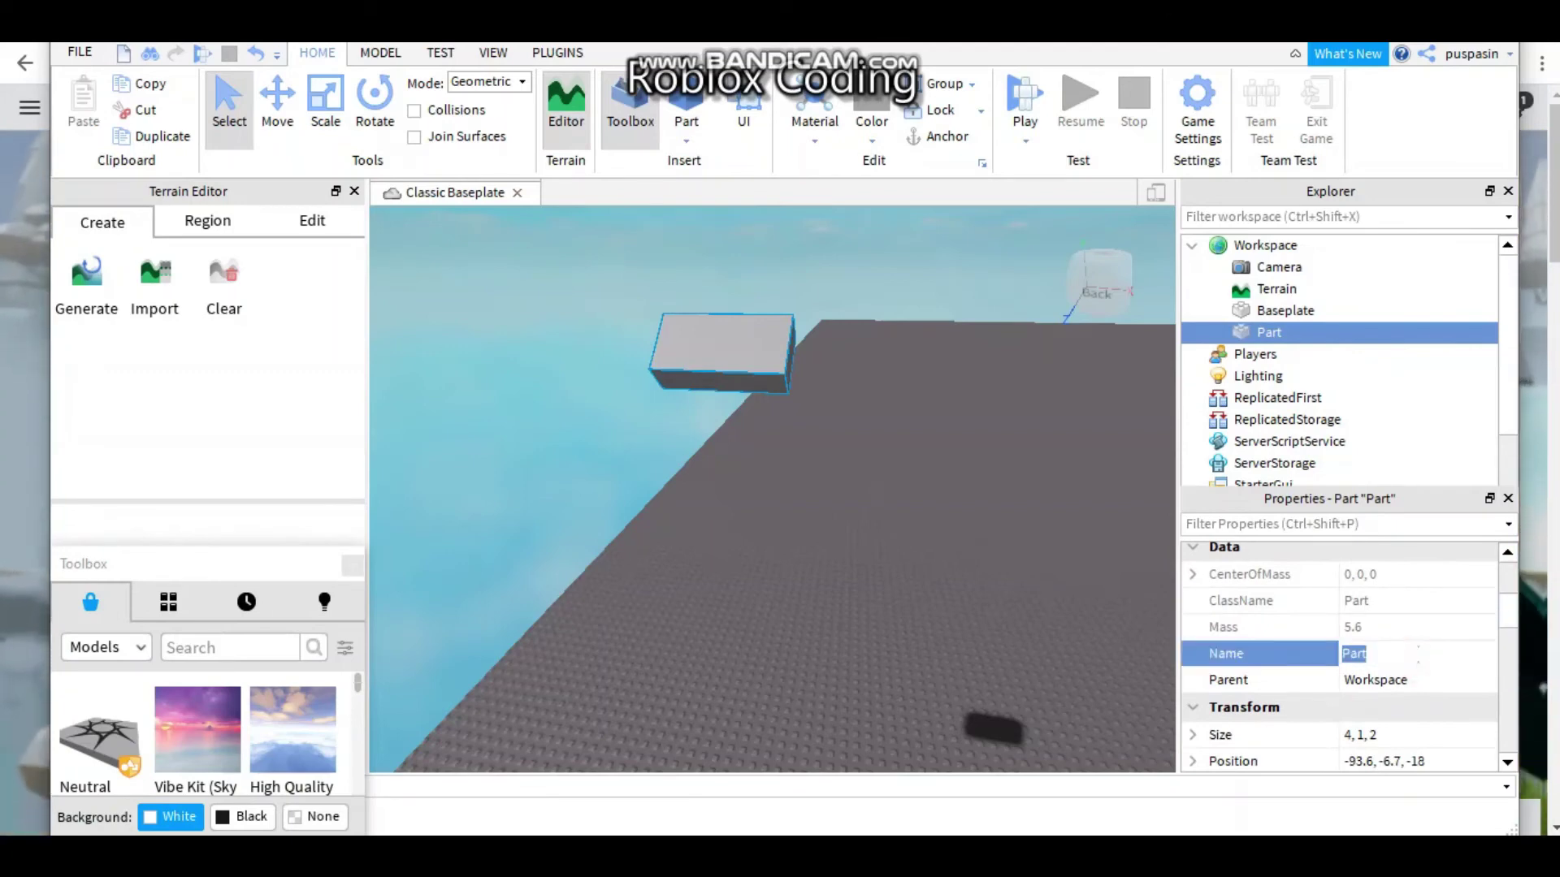
double_click(1240, 330)
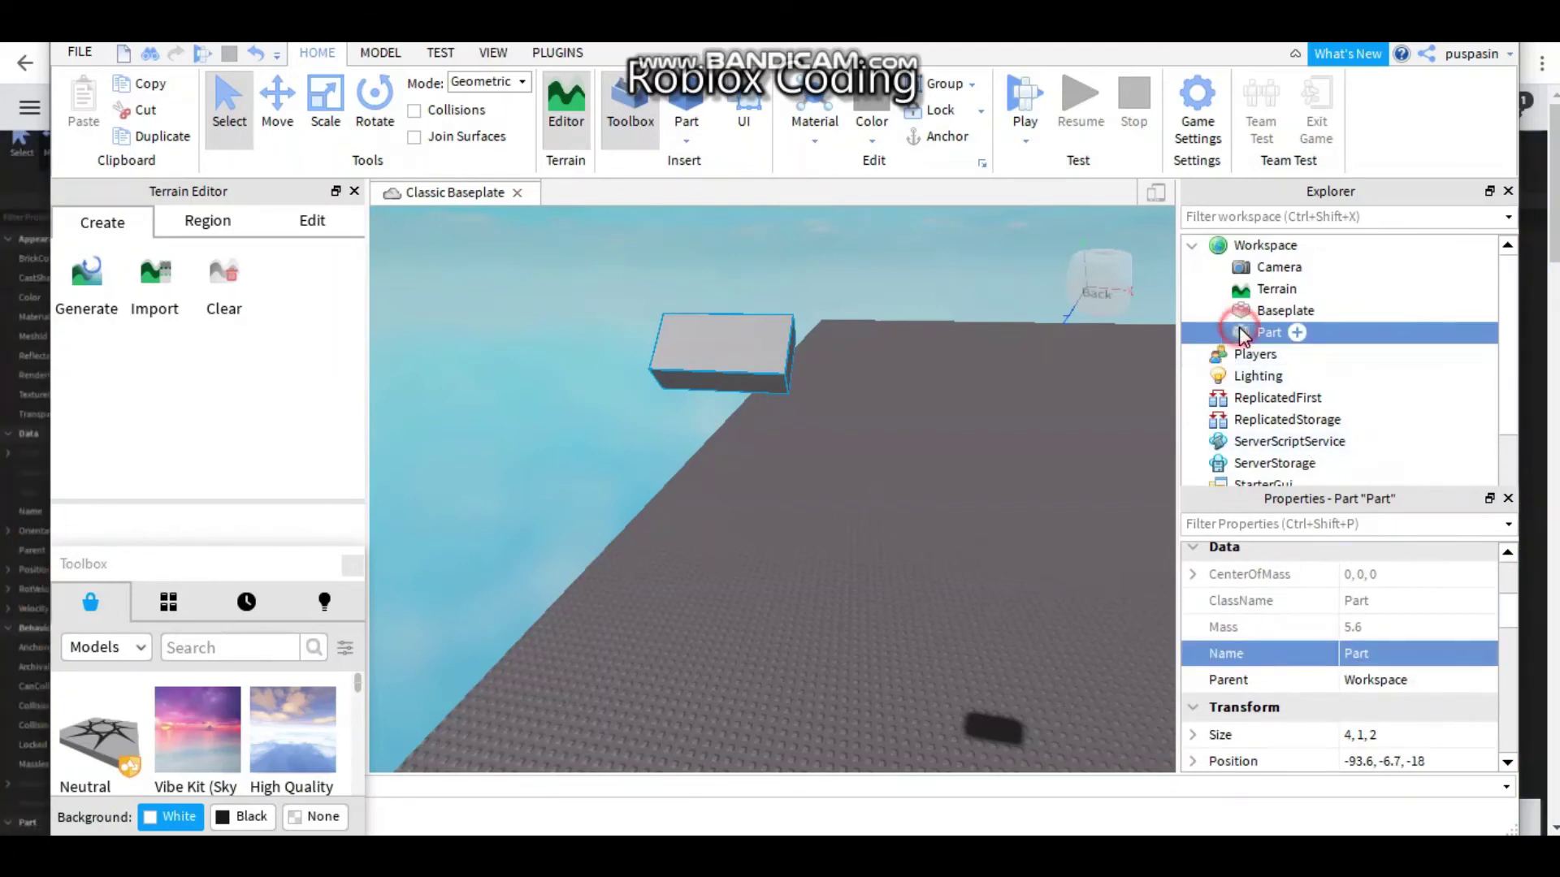
Duplicate the Block part and place the copy beside the original, away from the Baseplate.
click(1351, 335)
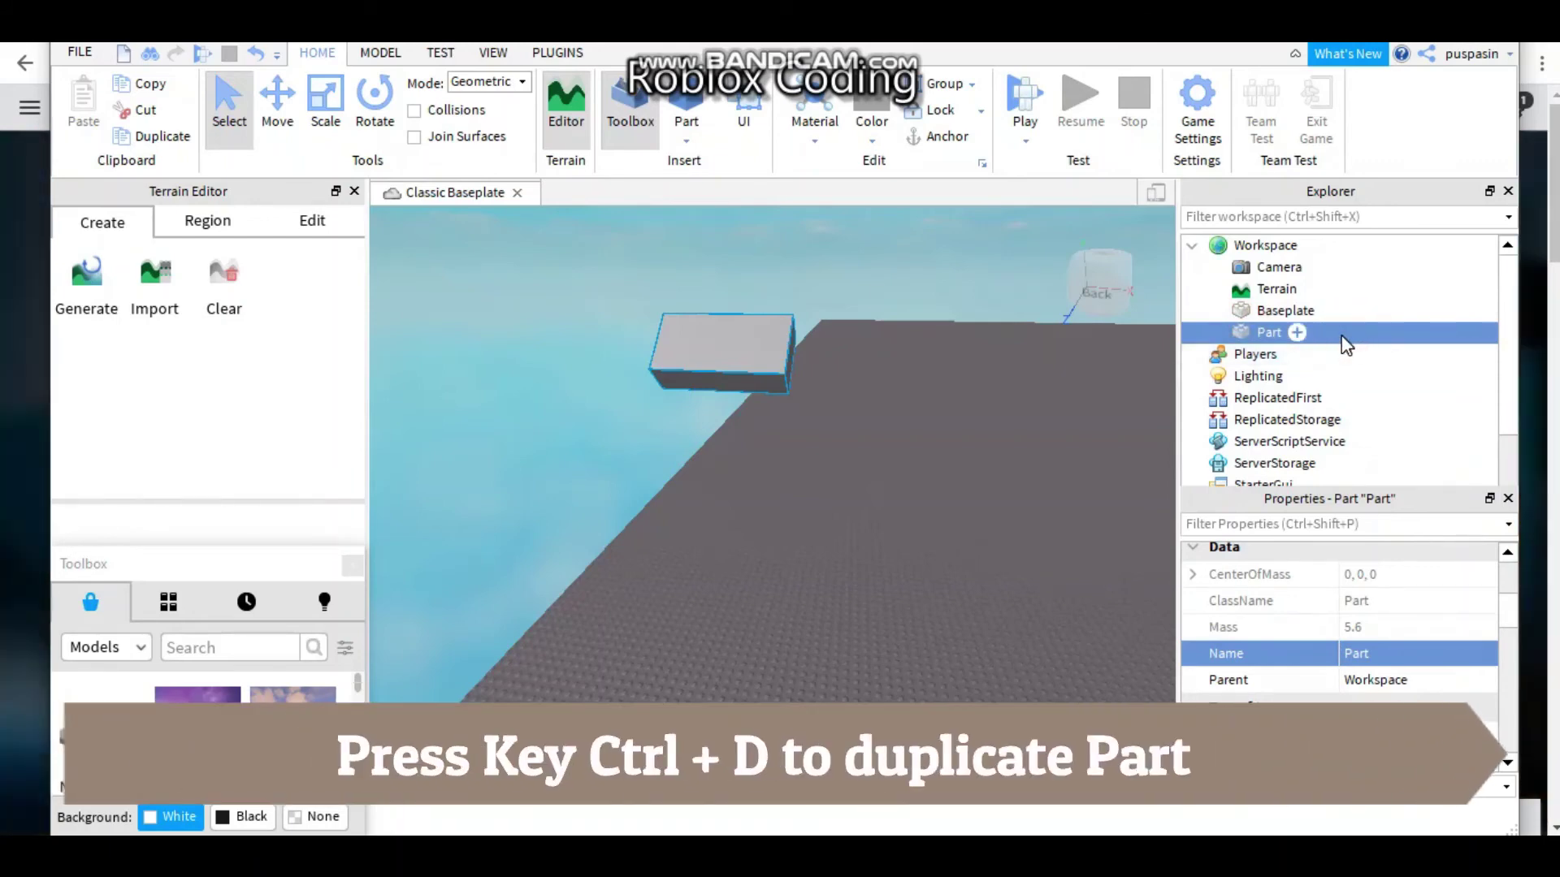
key(ctrl+d)
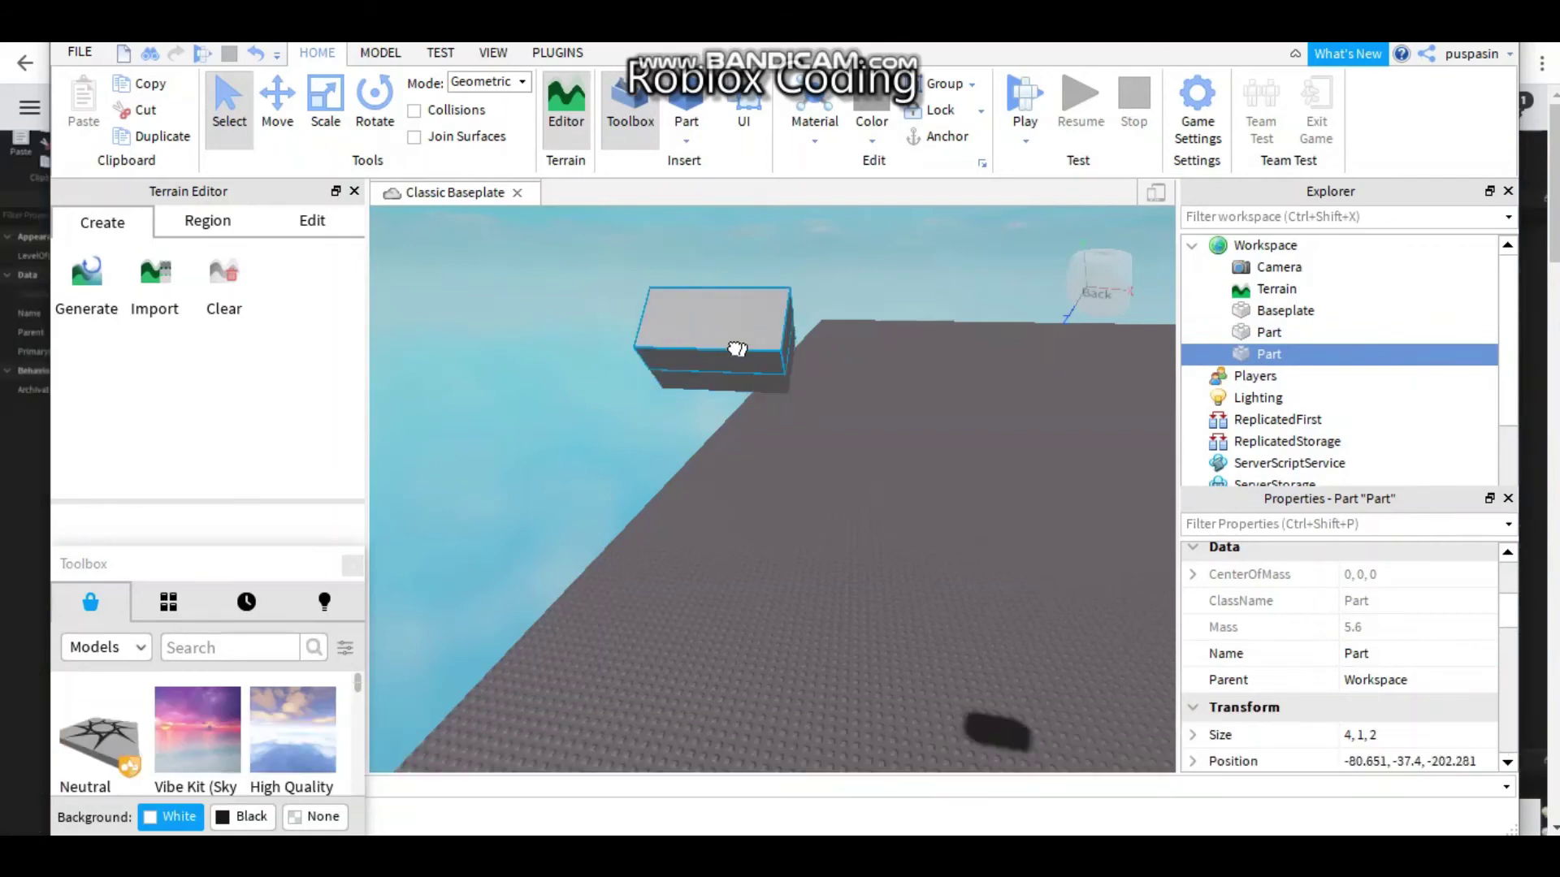
drag(738, 347, 587, 322)
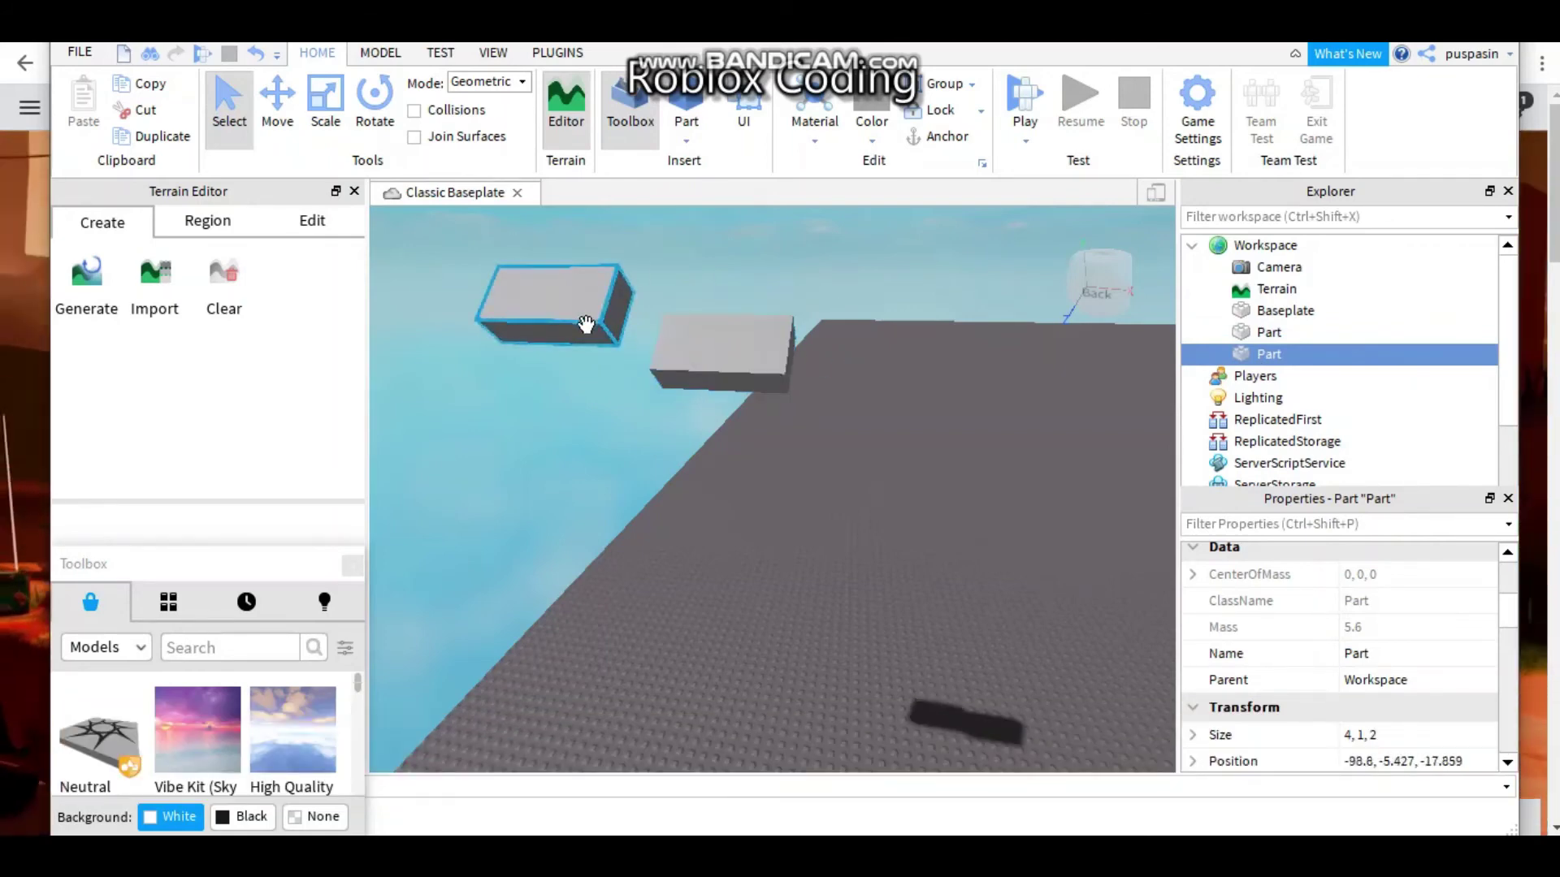
click(758, 339)
drag(822, 327, 755, 333)
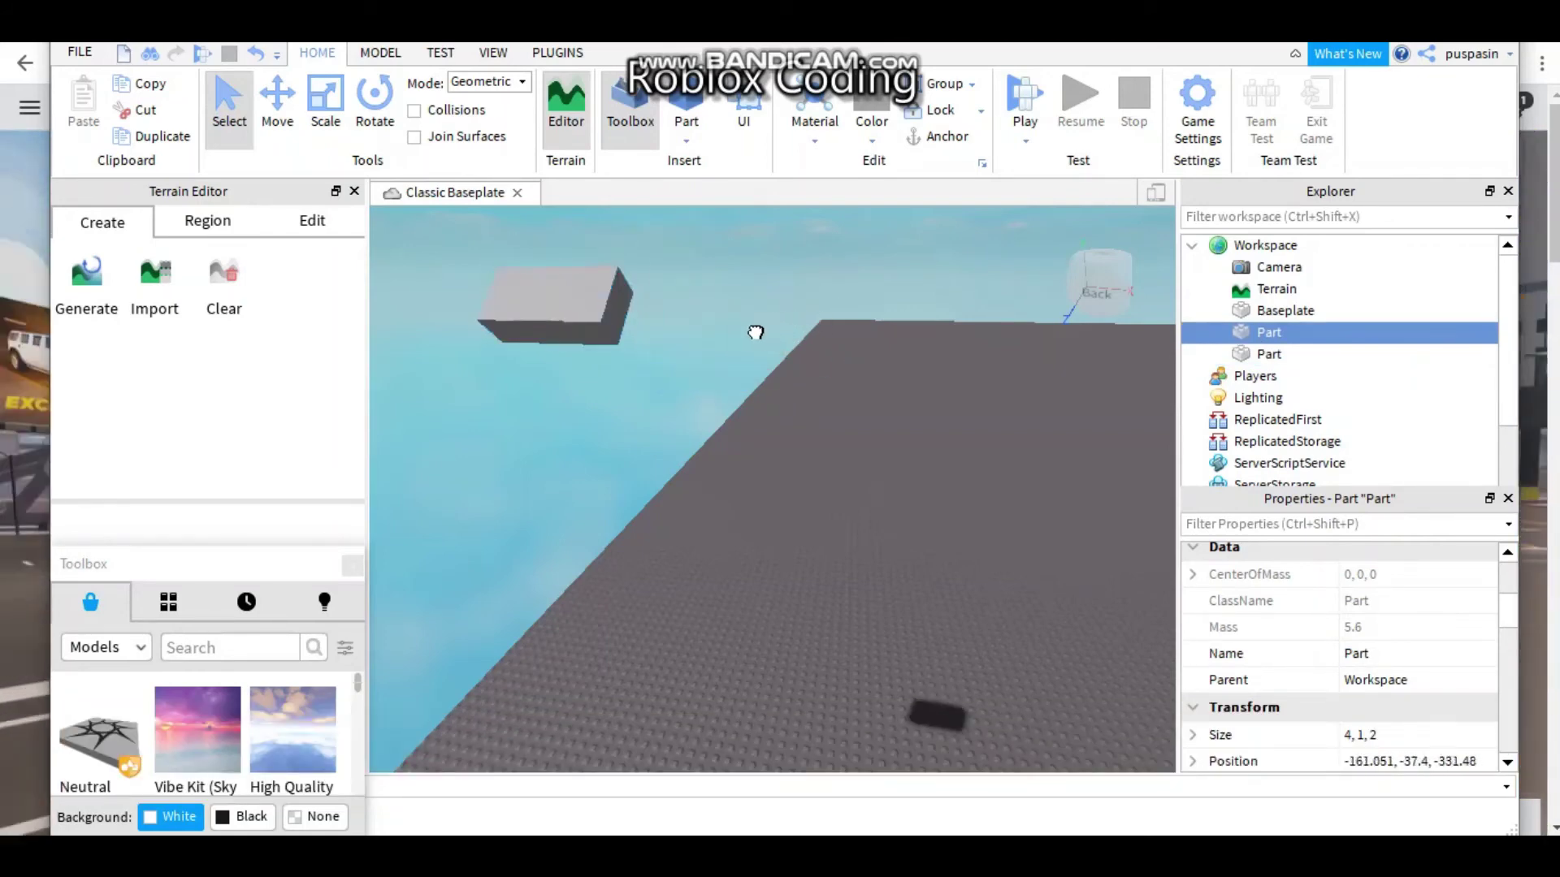
click(948, 717)
key(ctrl+z)
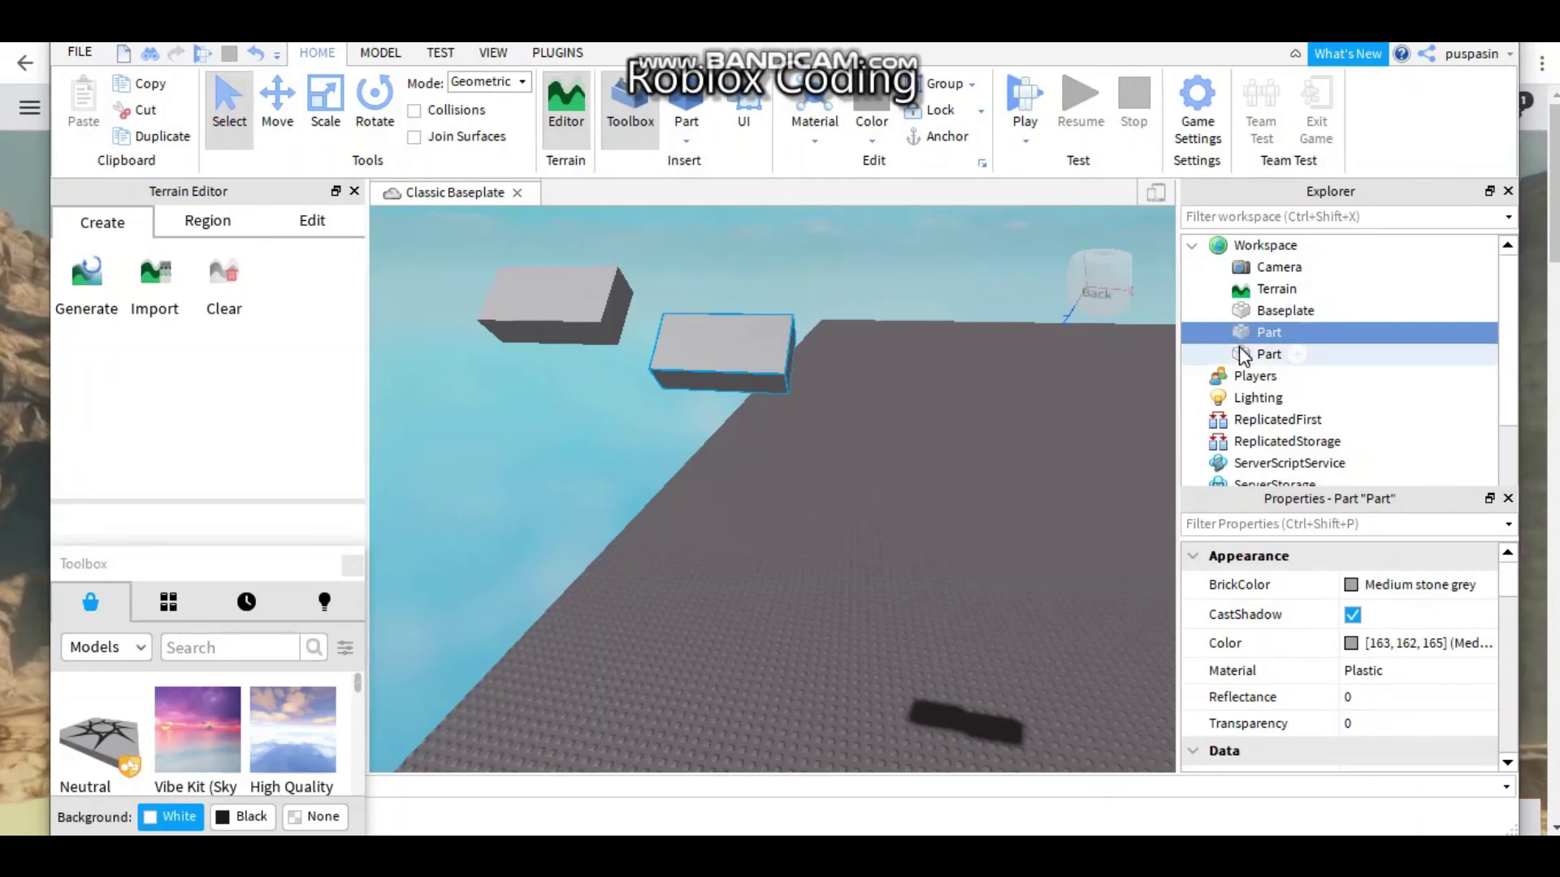
Reposition the duplicated block with the Move tool so it sits beside the original at a similar height, and deselect it.
click(1267, 355)
click(575, 295)
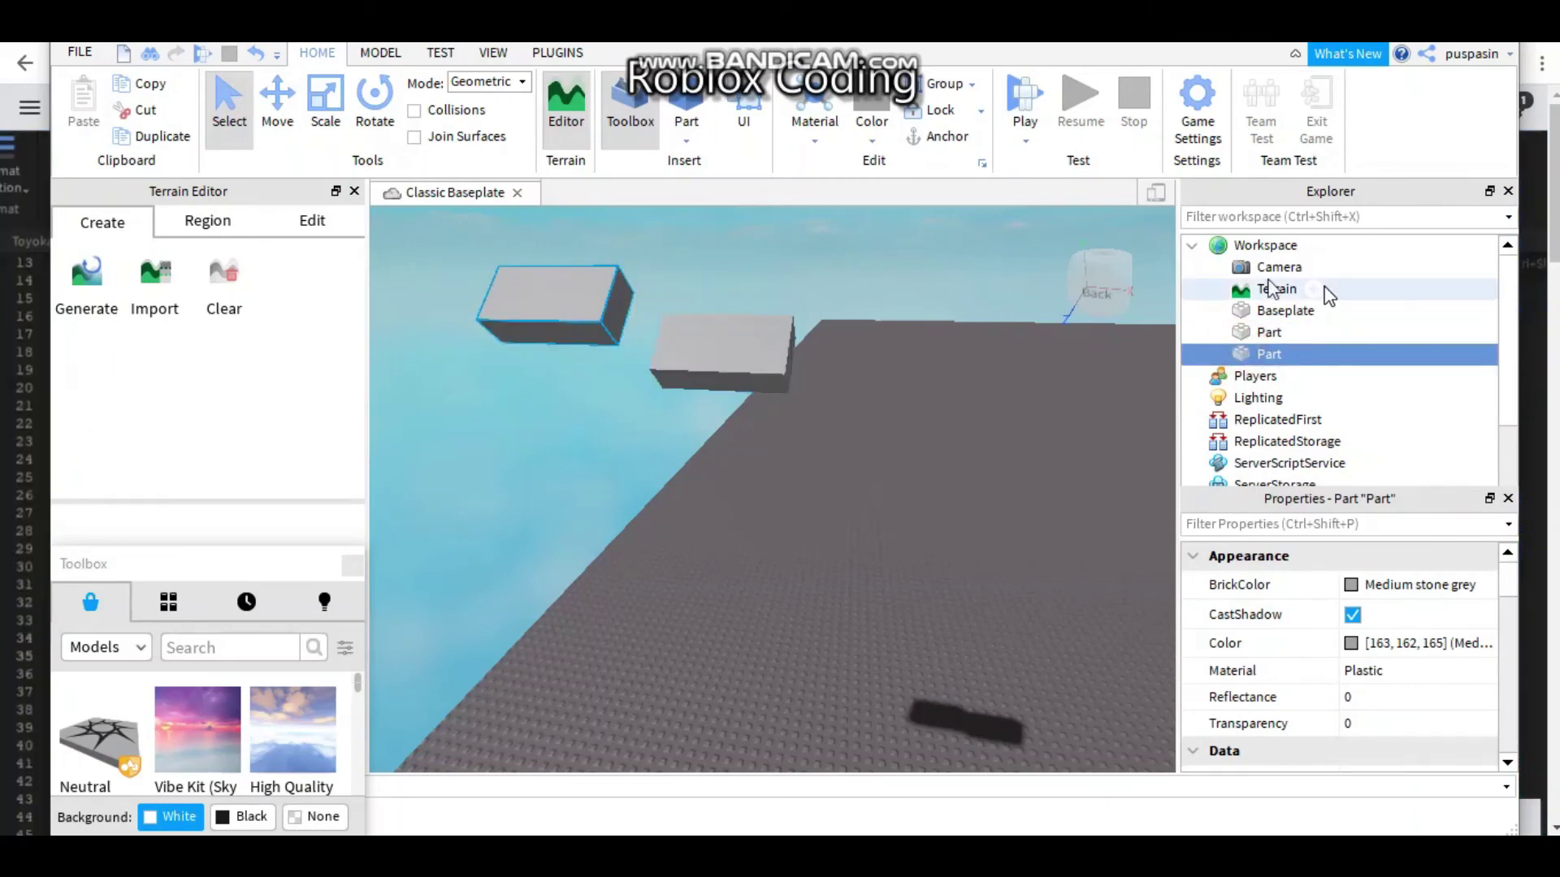
click(280, 114)
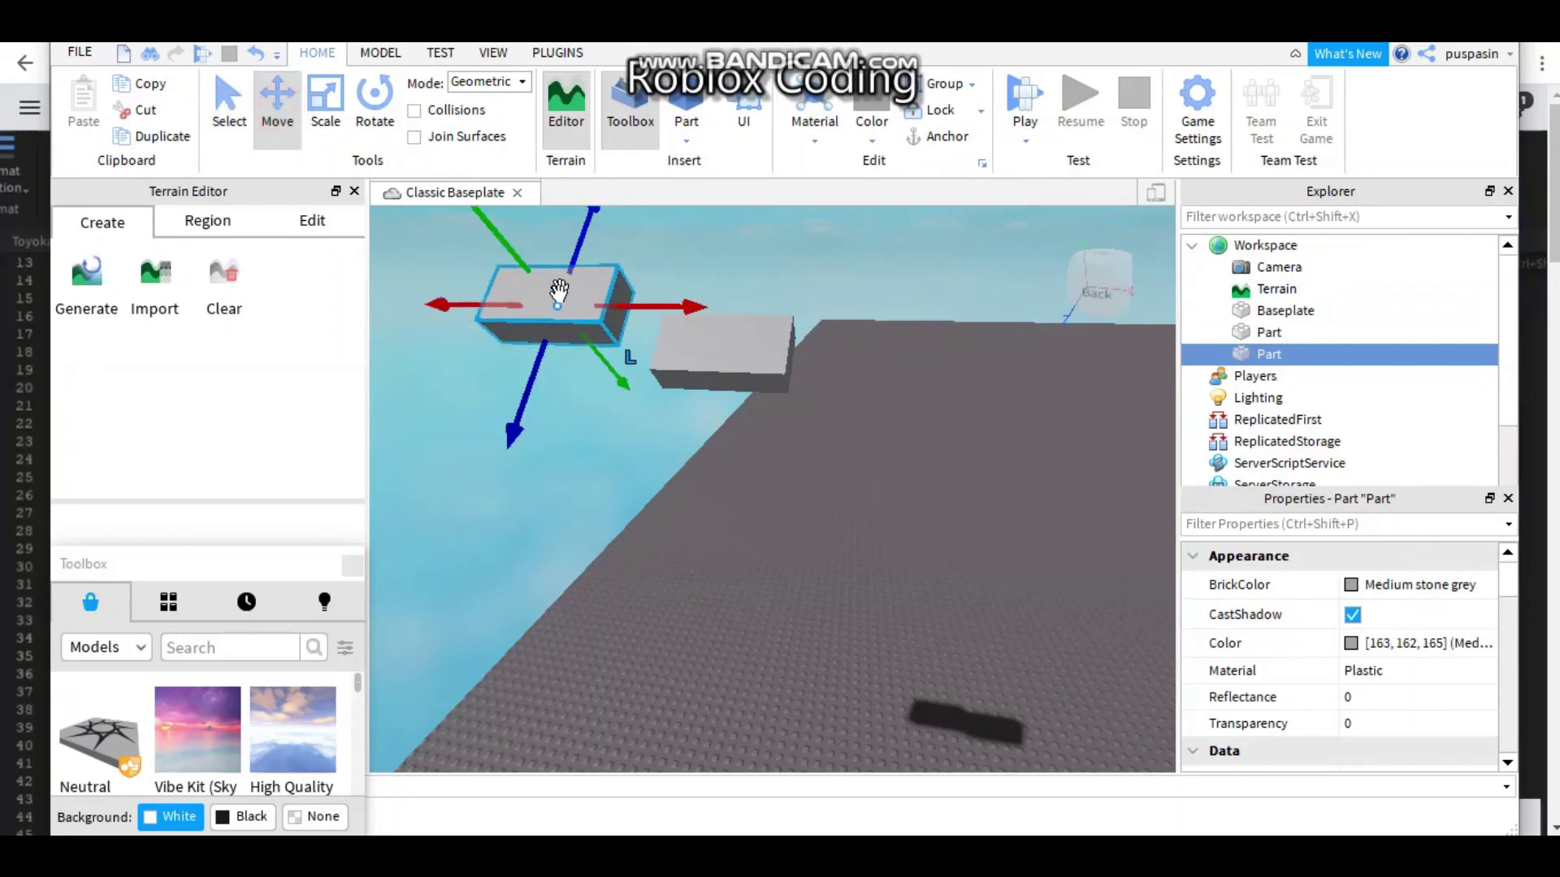
click(549, 348)
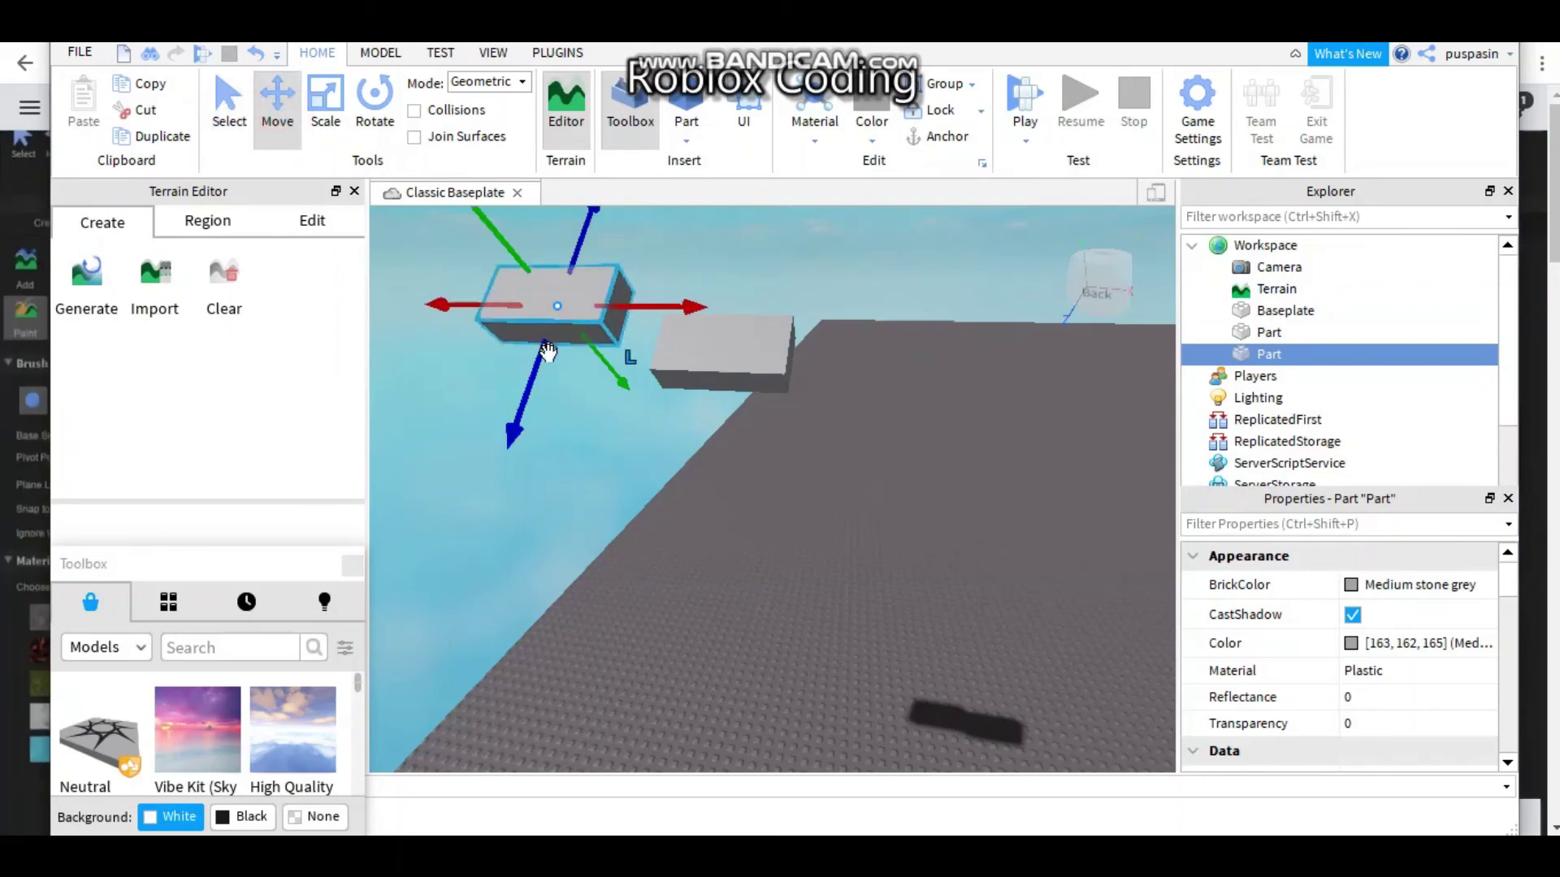
drag(547, 348, 593, 385)
click(594, 386)
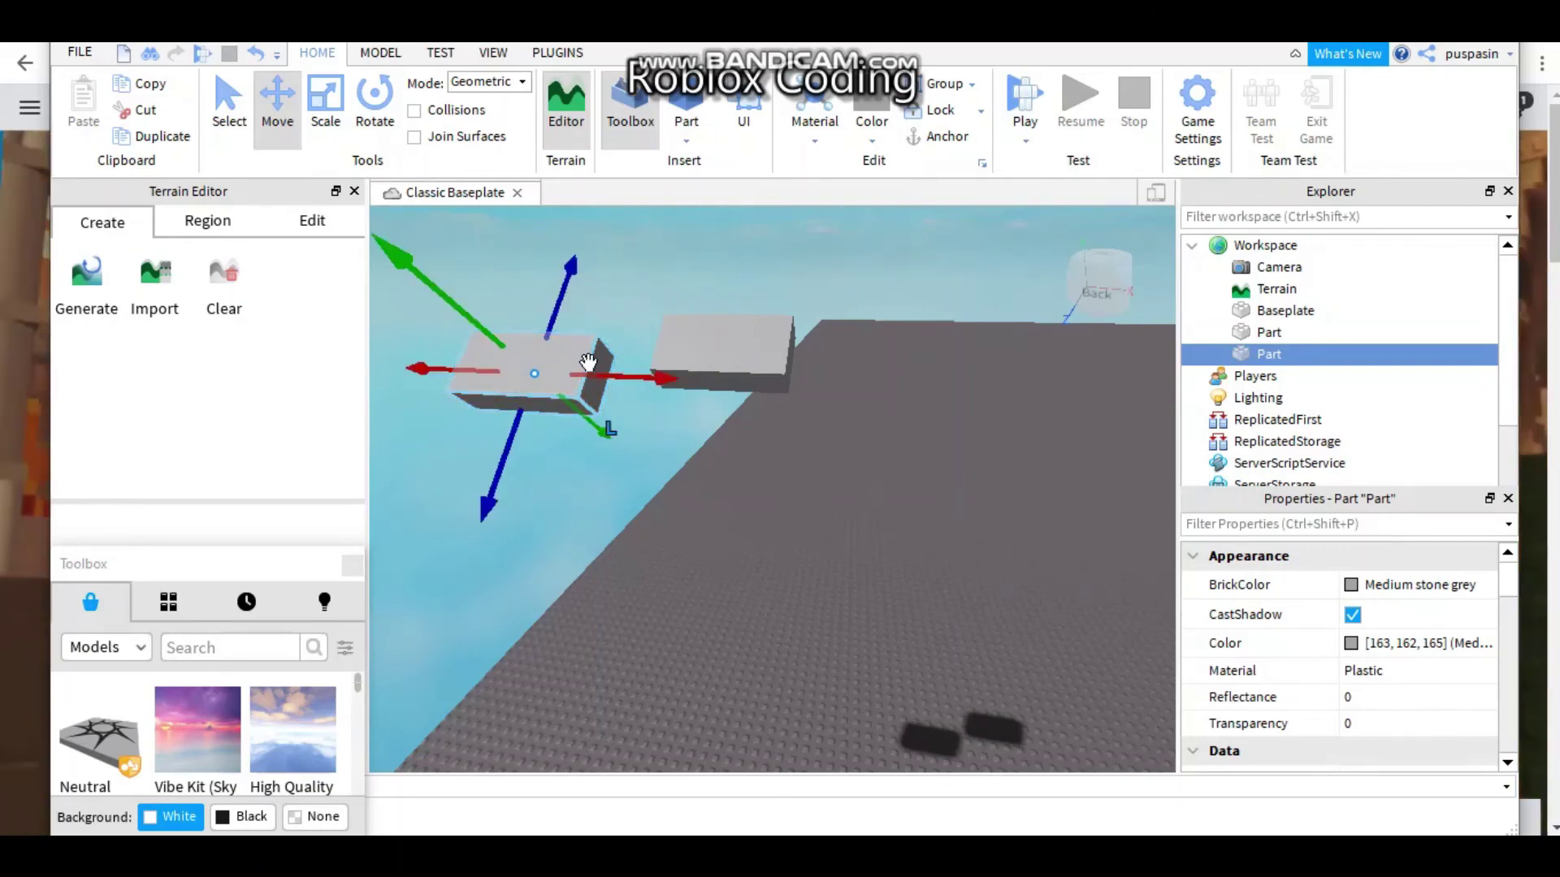
click(809, 281)
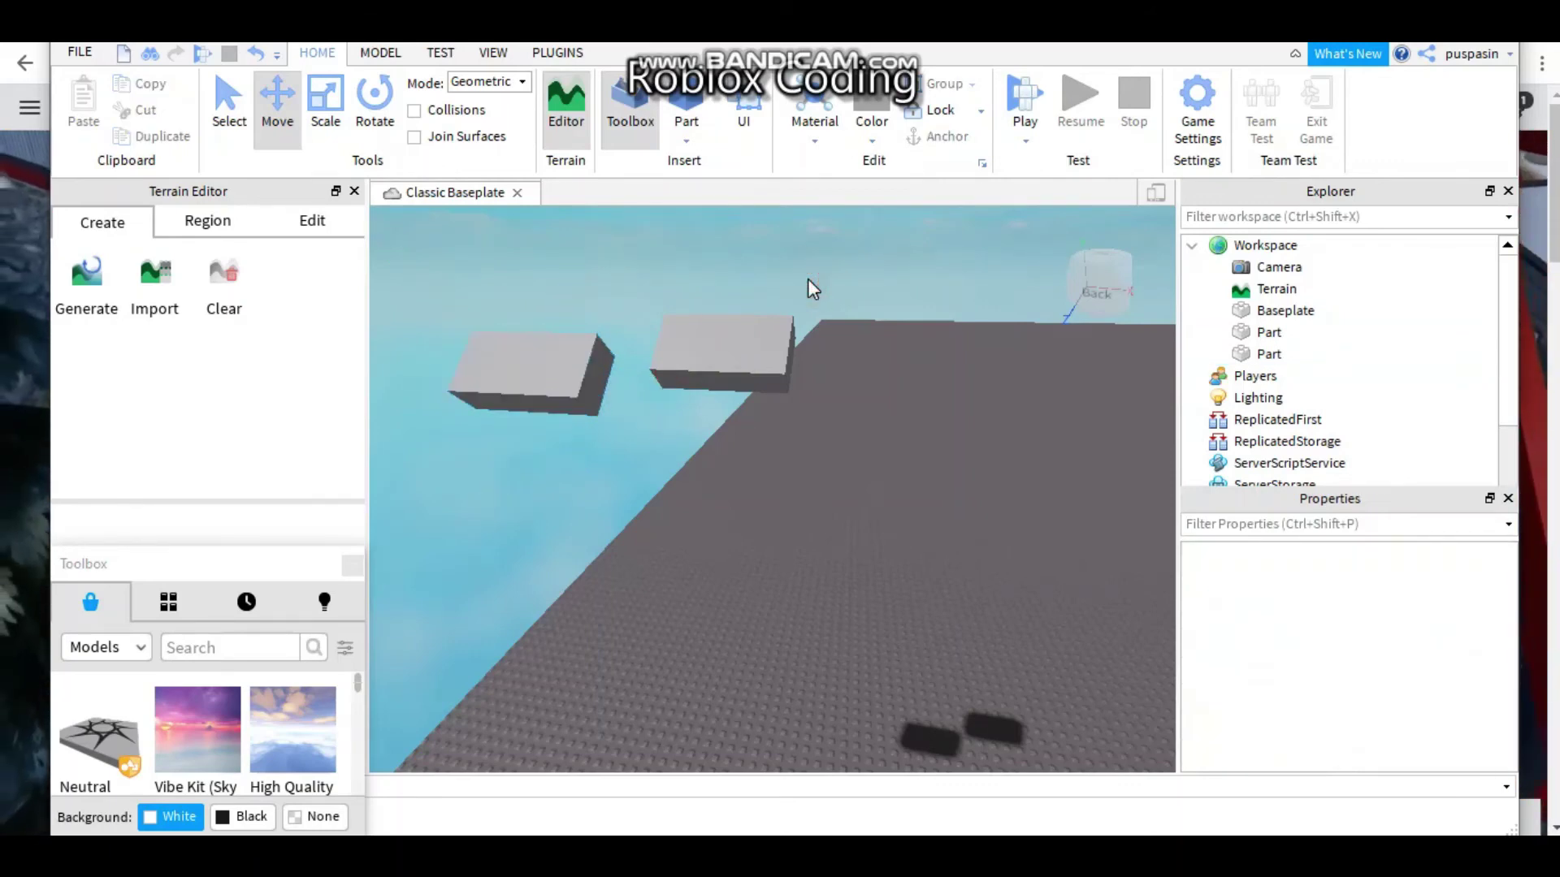
Insert a Sphere part and move it along its axes to a spot below and in front of the two blocks.
click(689, 137)
click(744, 193)
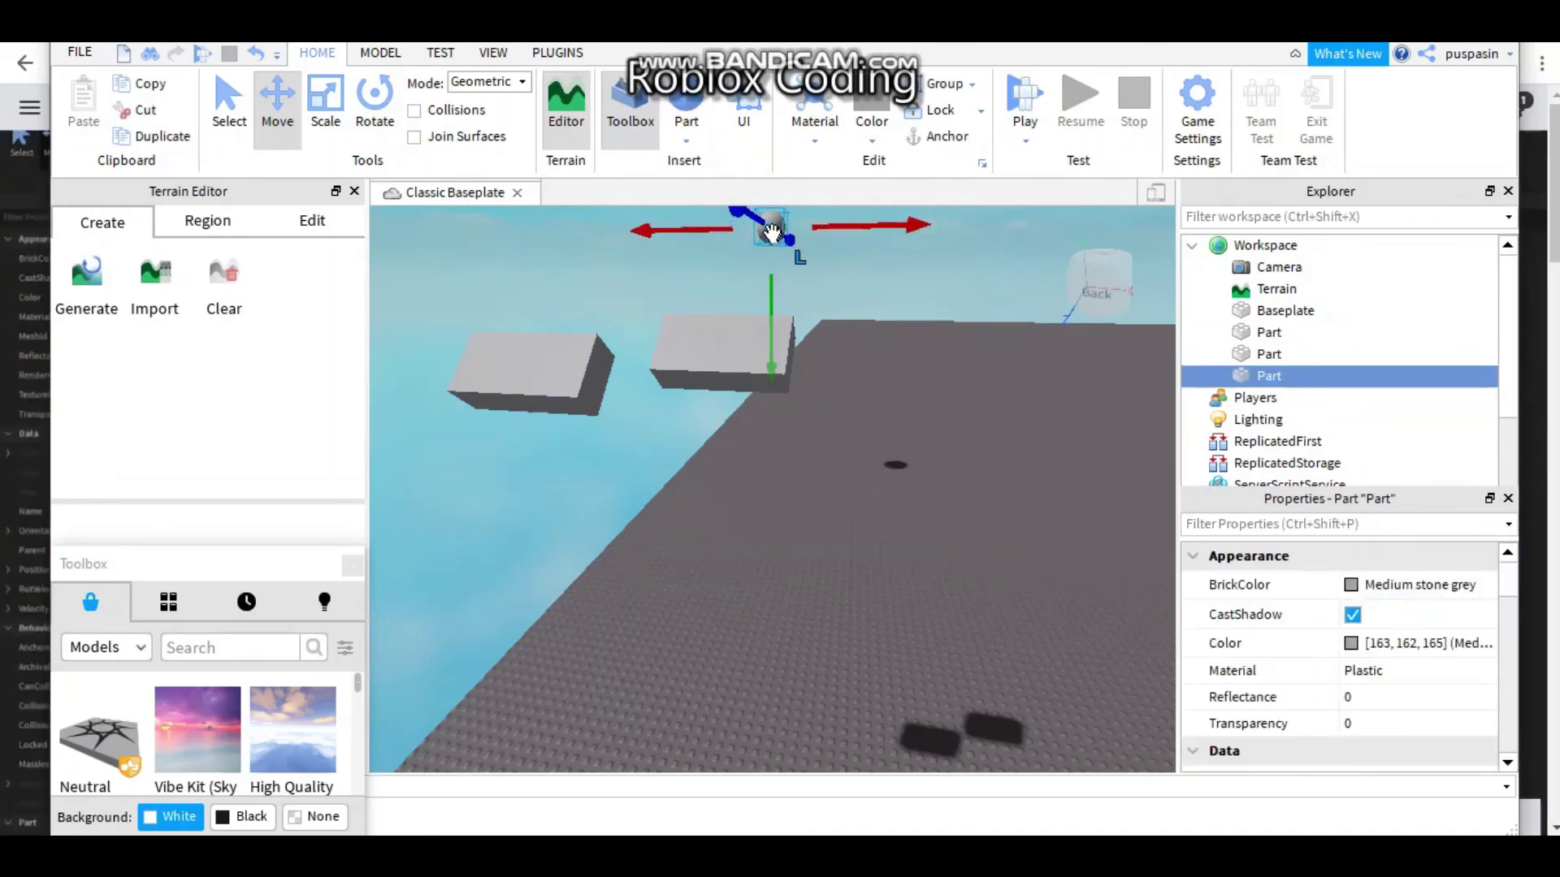
drag(770, 233, 744, 281)
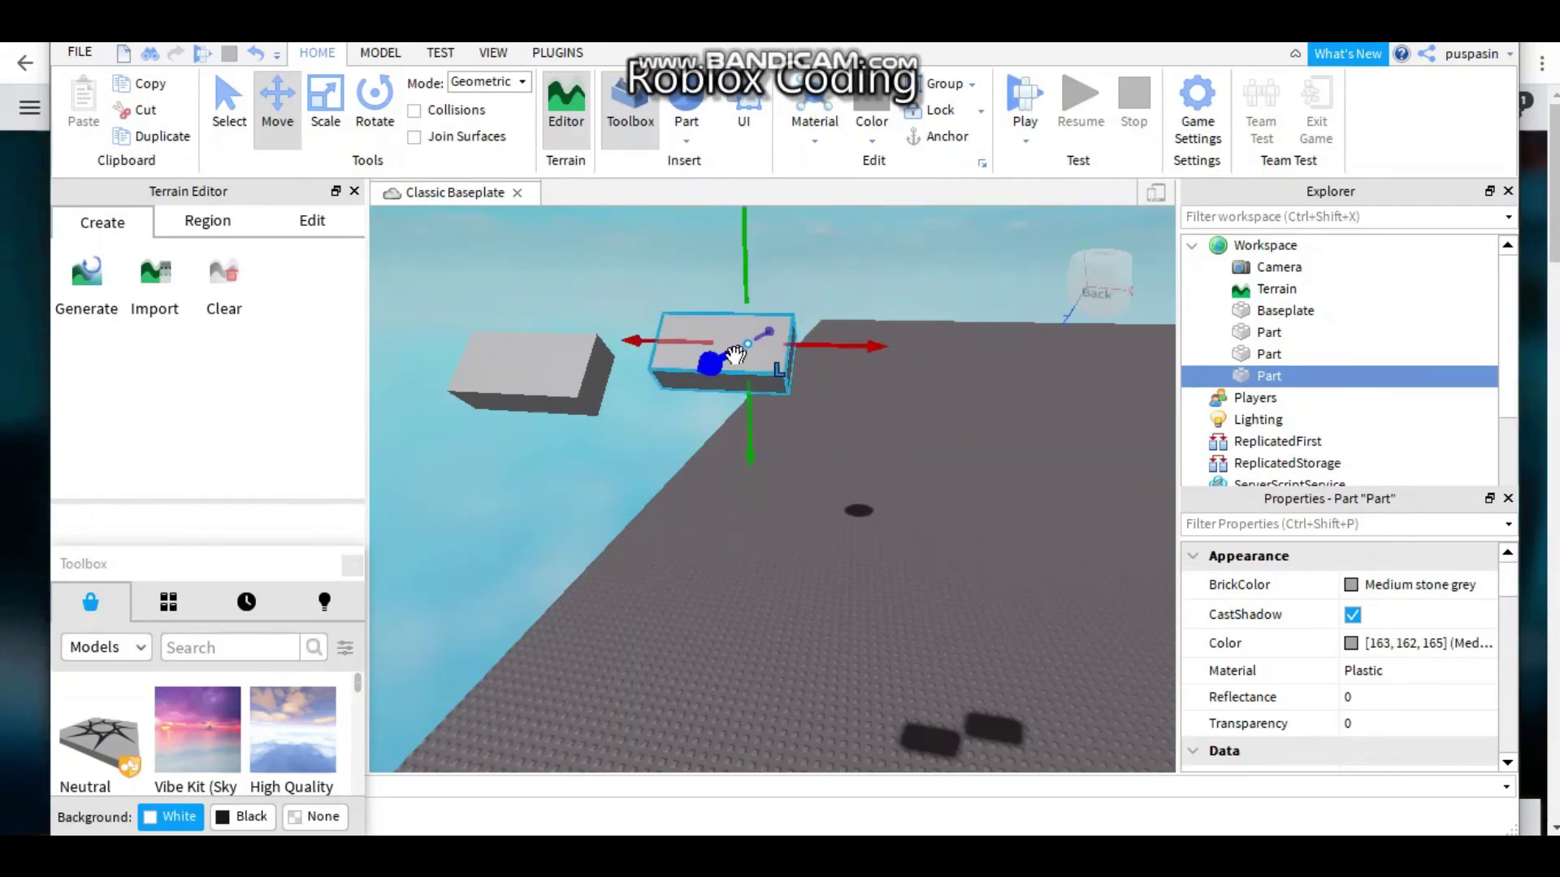
drag(735, 354, 605, 579)
drag(650, 456, 723, 492)
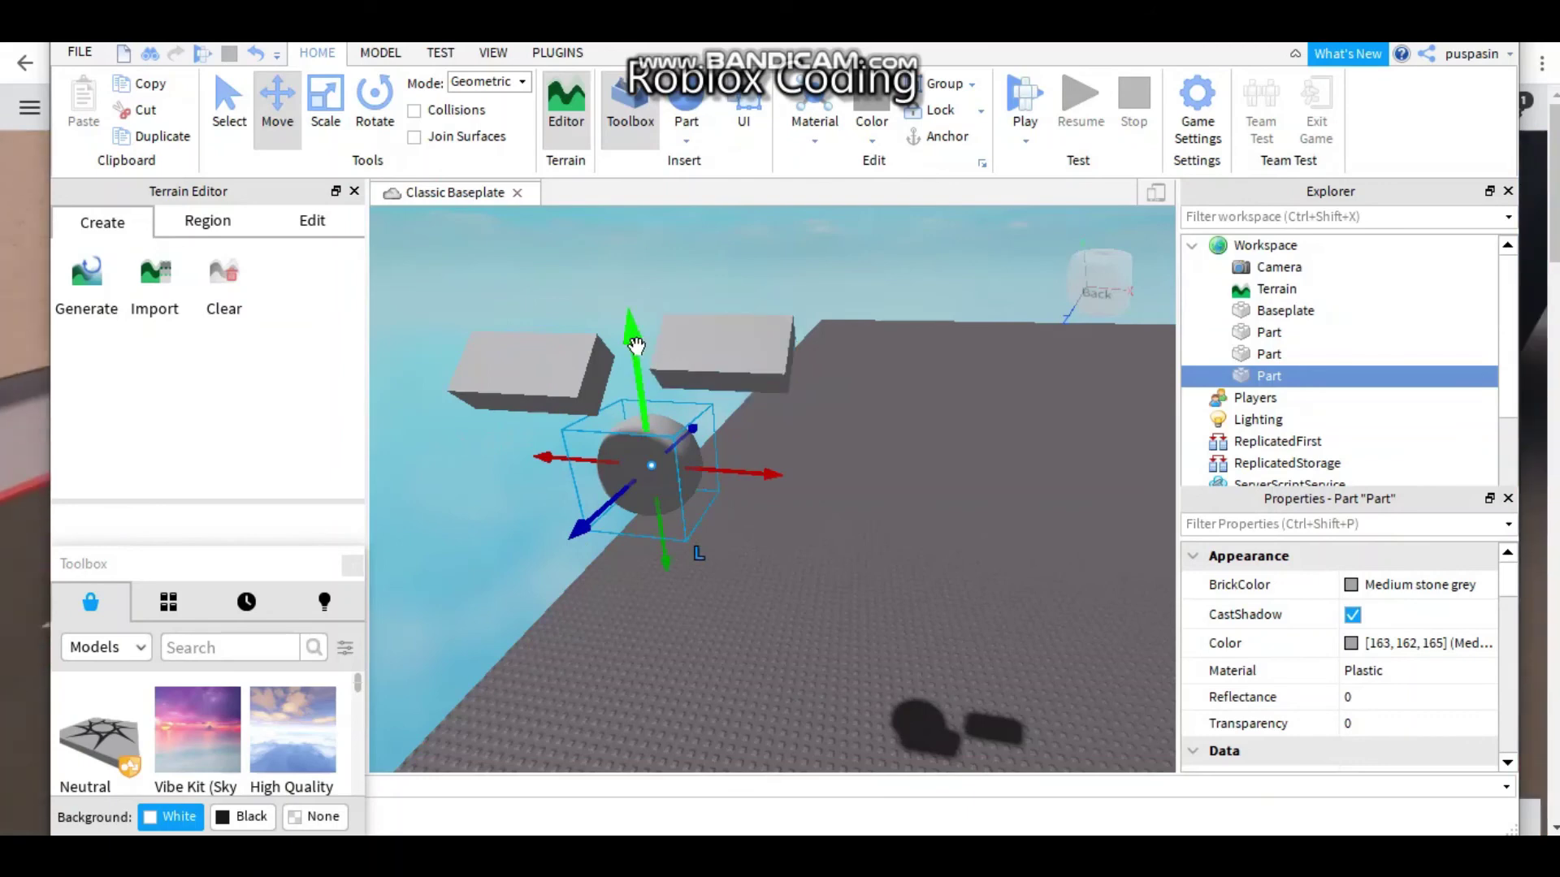
drag(637, 346, 663, 394)
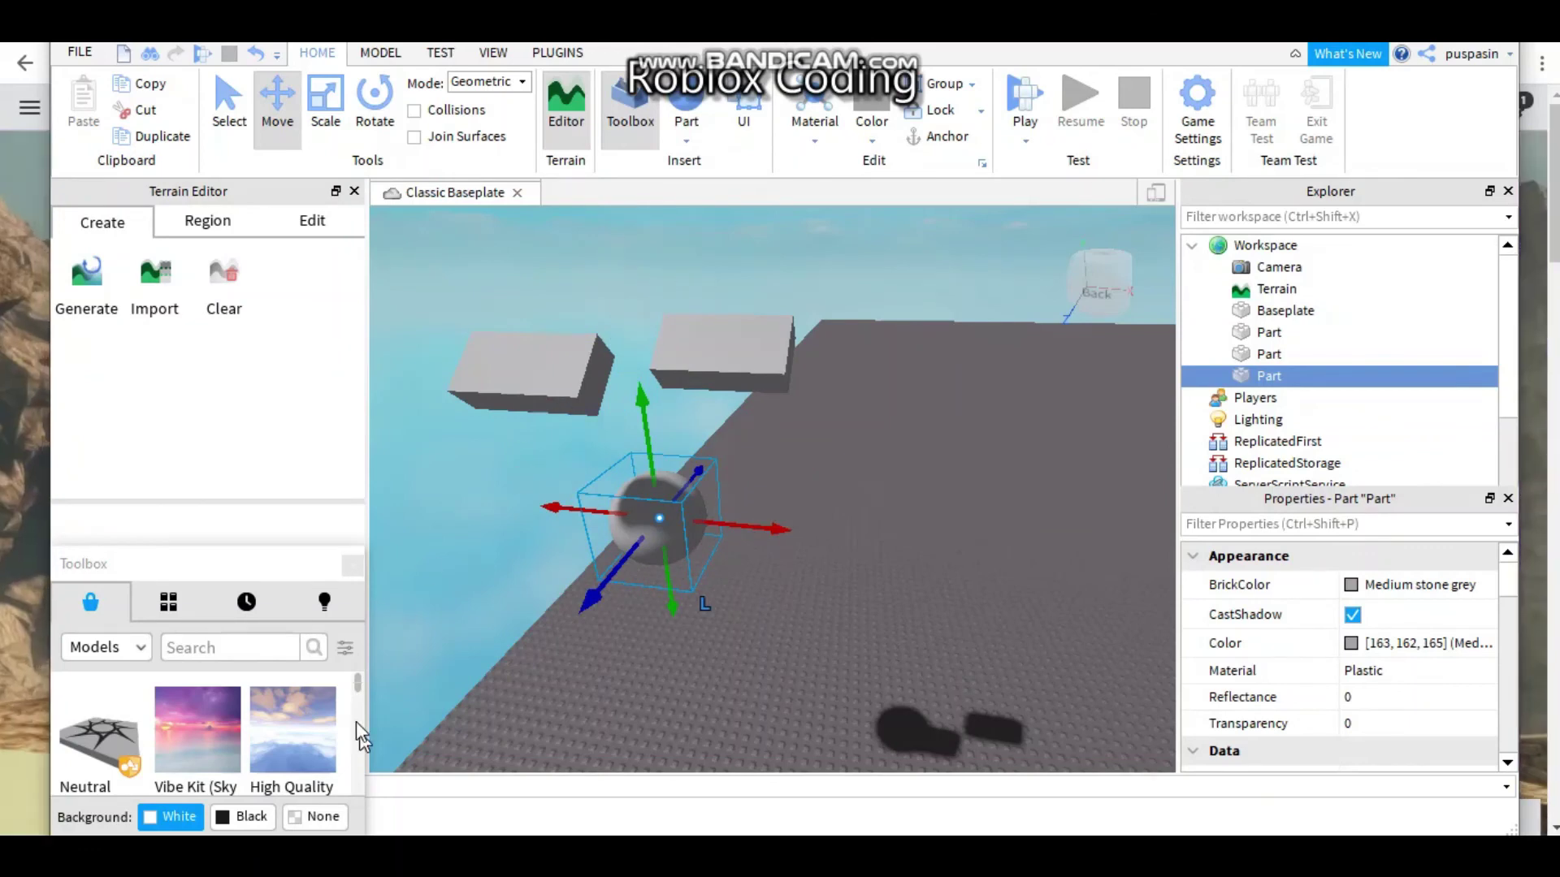
Browse the ready-made models in the Toolbox.
drag(354, 686, 346, 745)
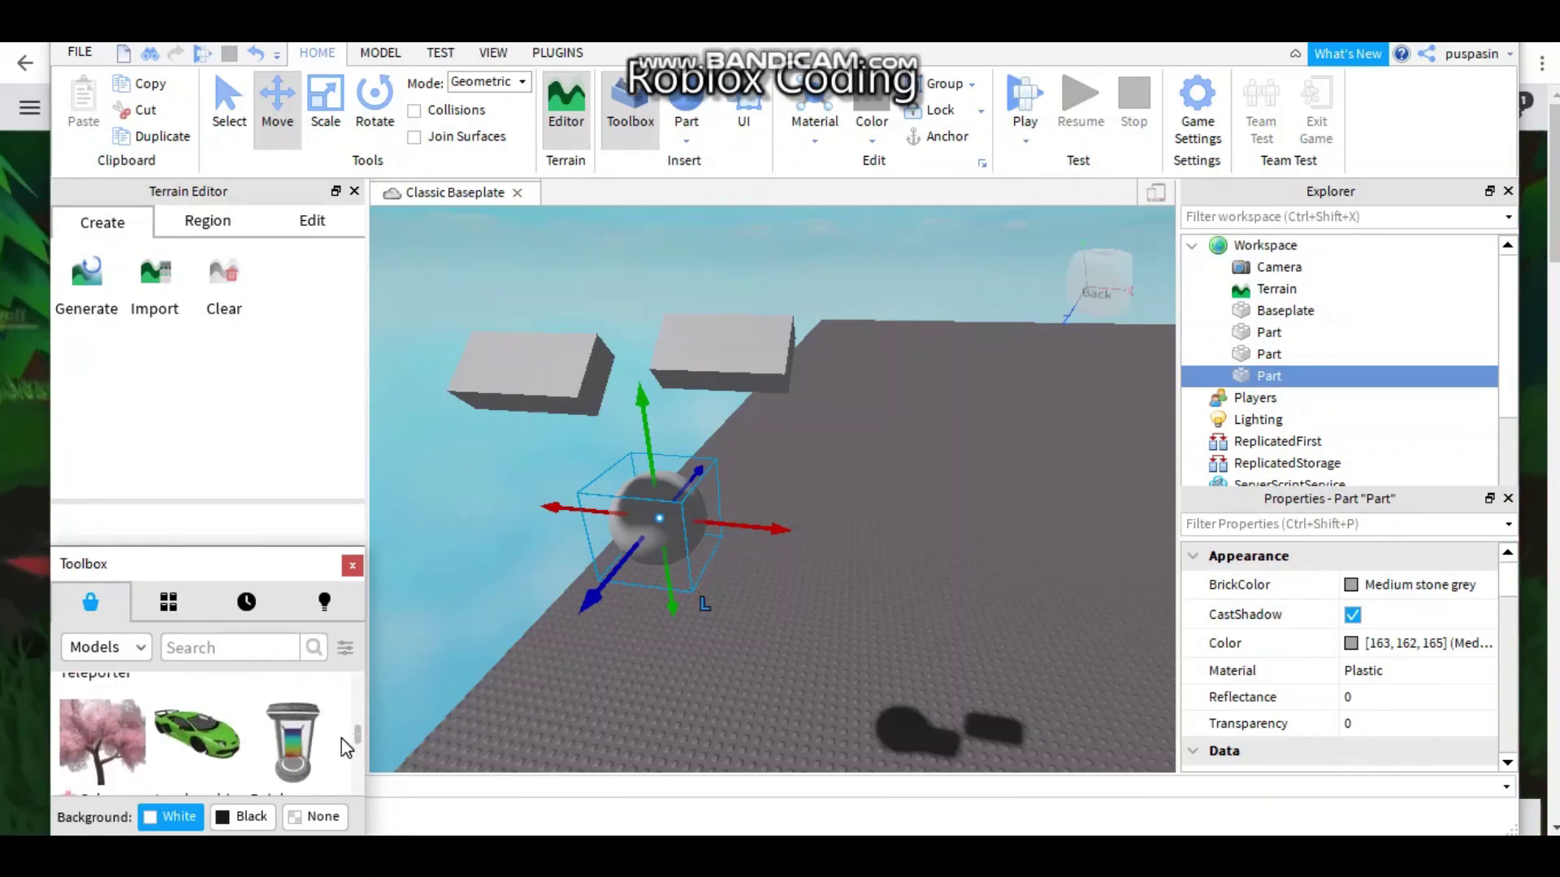